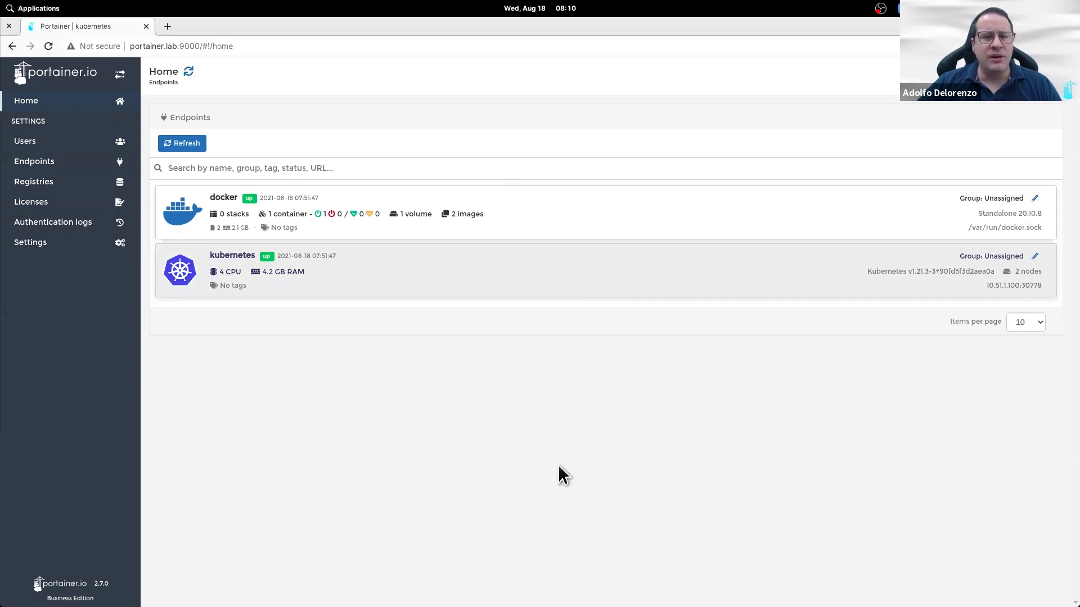
Step: Review Home: docker and kubernetes endpoints up, kubernetes reporting 4 CPU, 4.2 GB RAM, 2 nodes
mouse_move(540, 605)
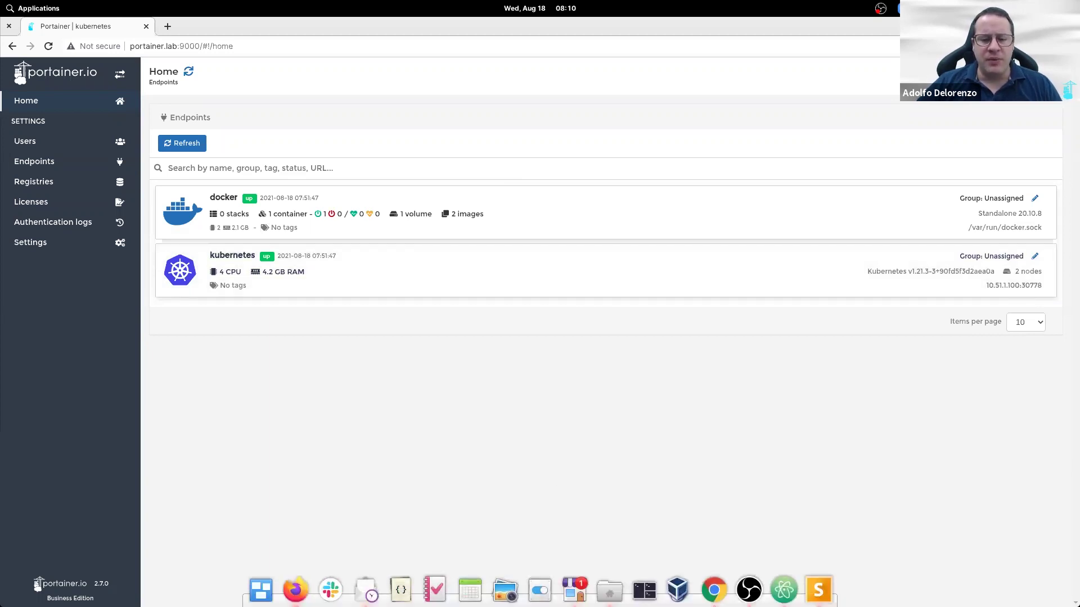
left_click(295, 589)
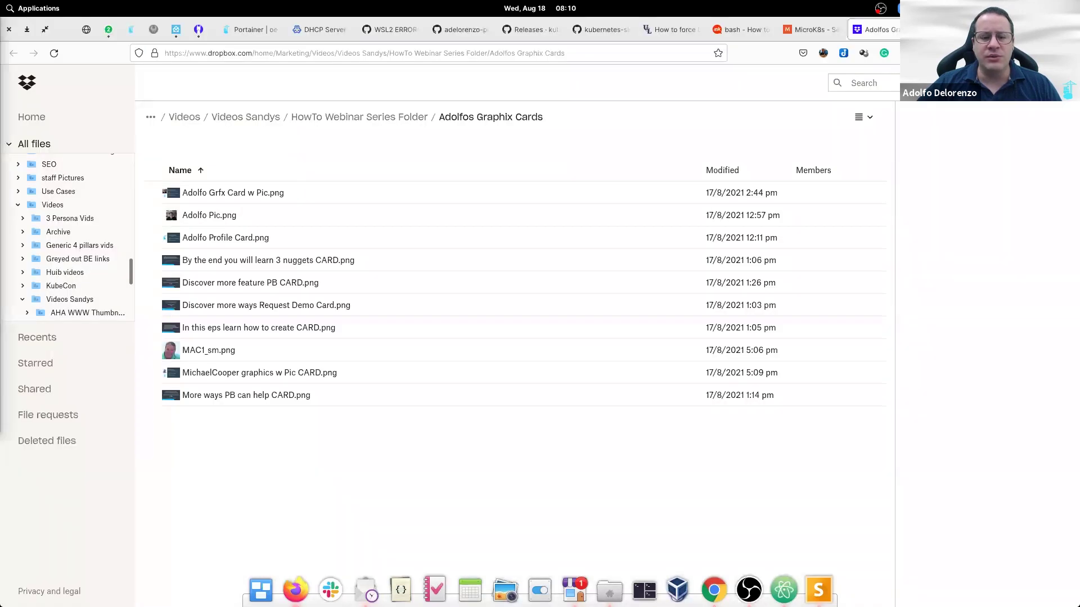
left_click(713, 590)
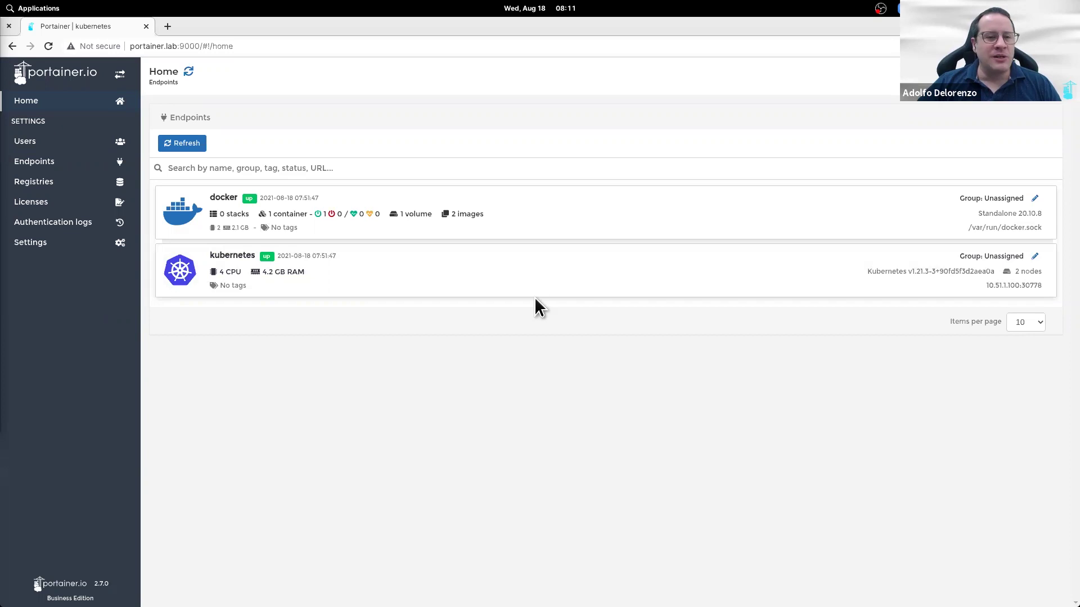
Step: Create a non-administrator user account with a username and confirmed password
left_click(73, 145)
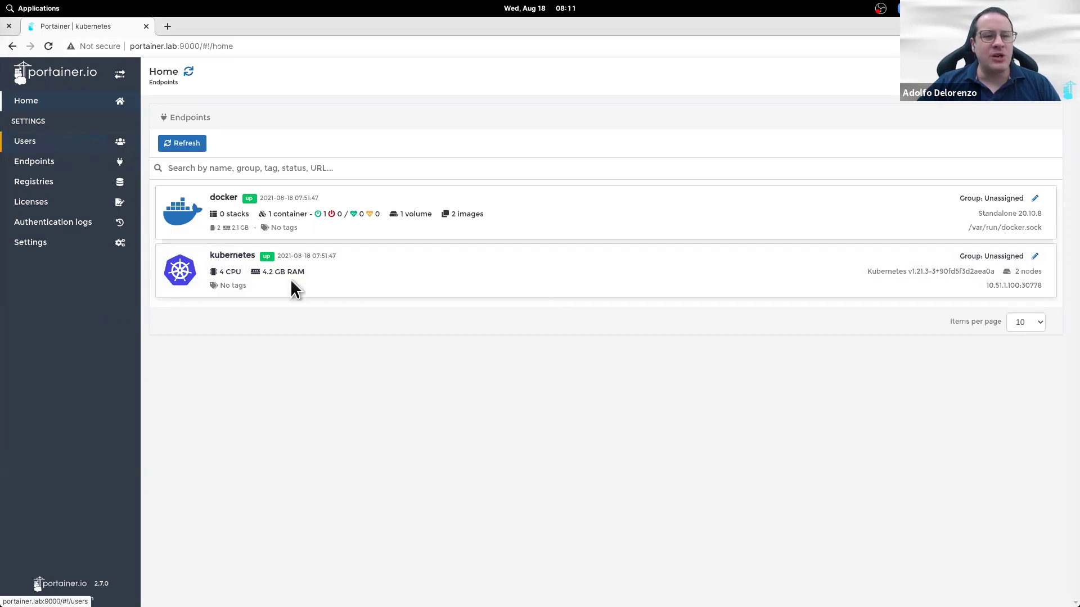
type("john")
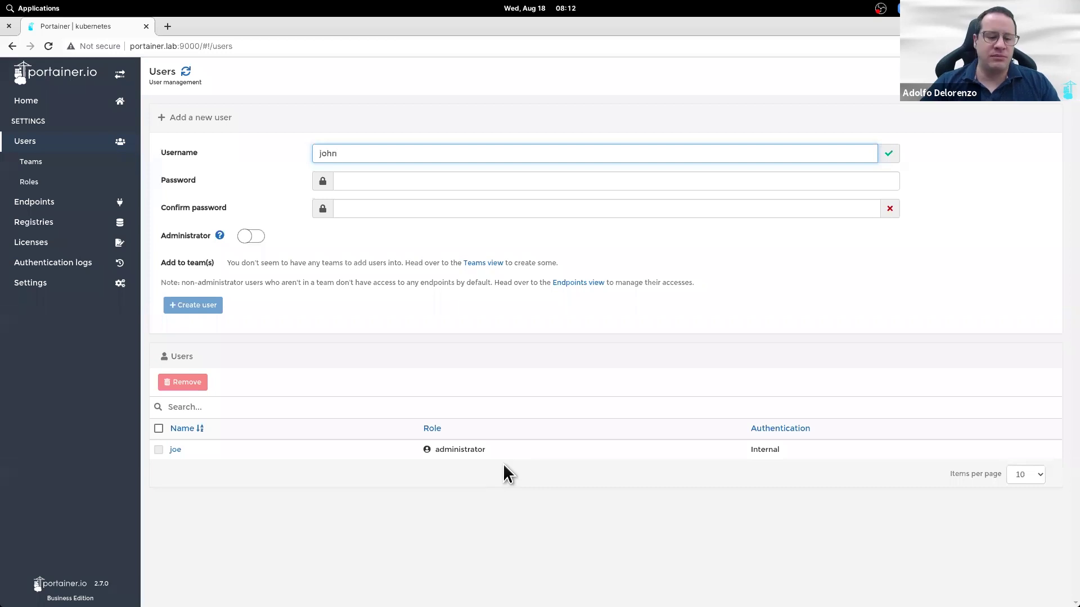
key("Tab")
type("•••••••••")
key("Tab")
type("•••••••••")
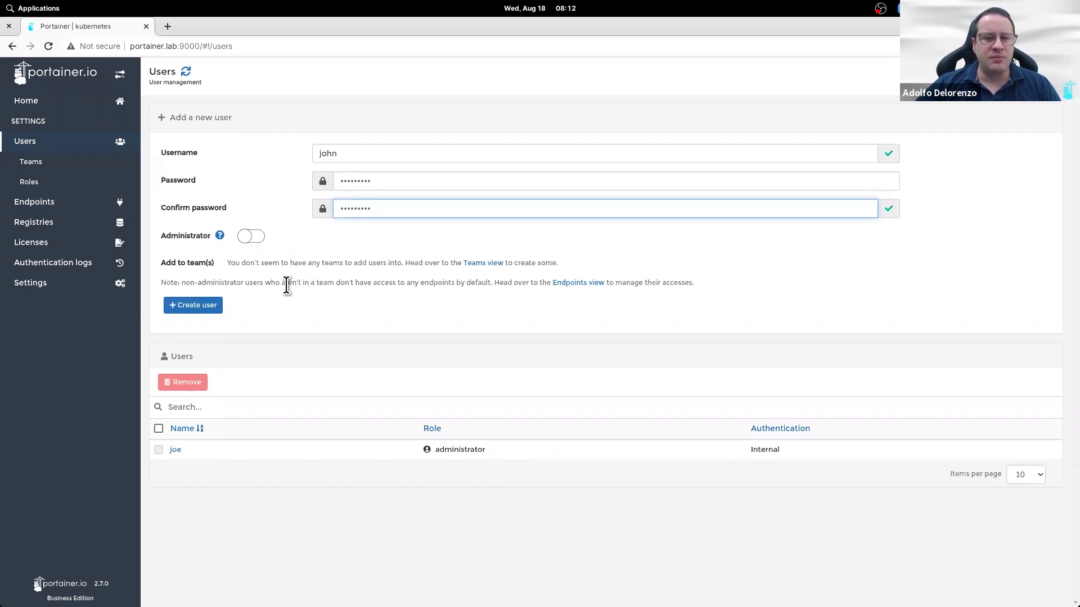
left_click(210, 308)
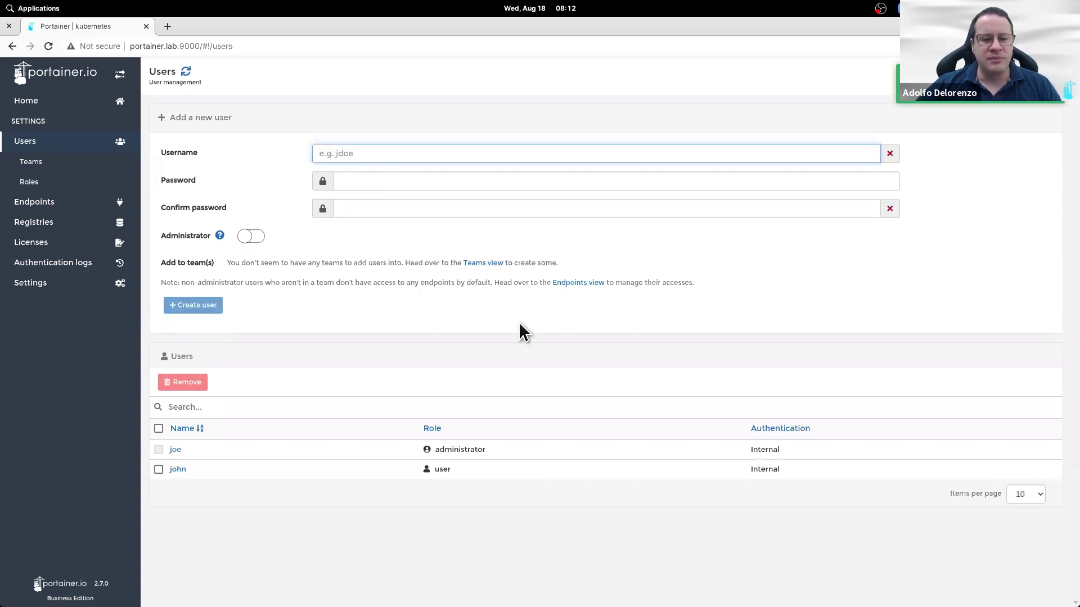
Step: Grant the new user the Standard user role on the kubernetes endpoint
left_click(83, 205)
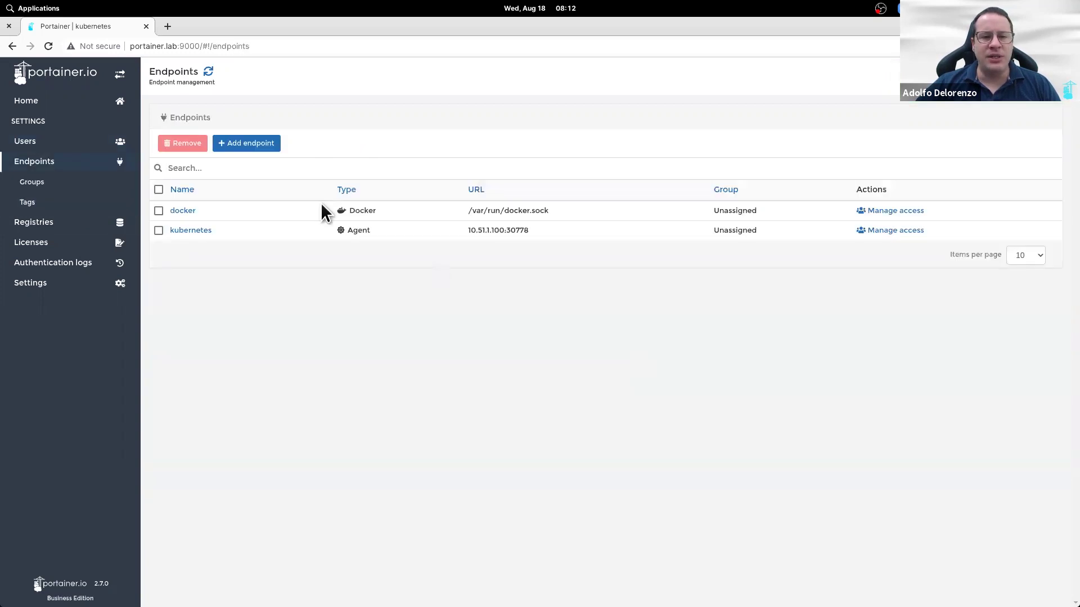
left_click(883, 232)
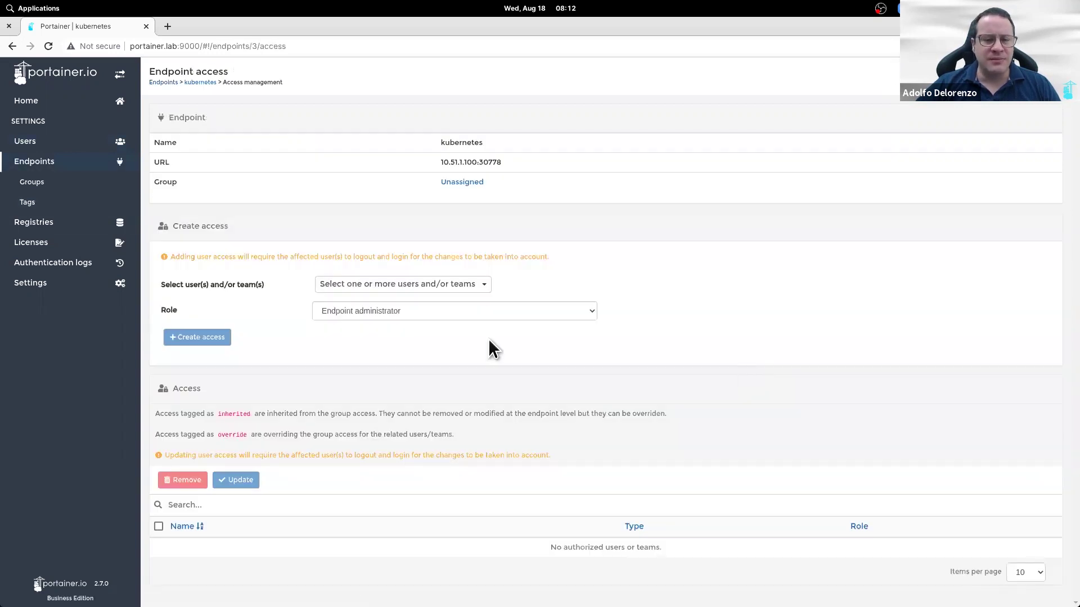
left_click(470, 286)
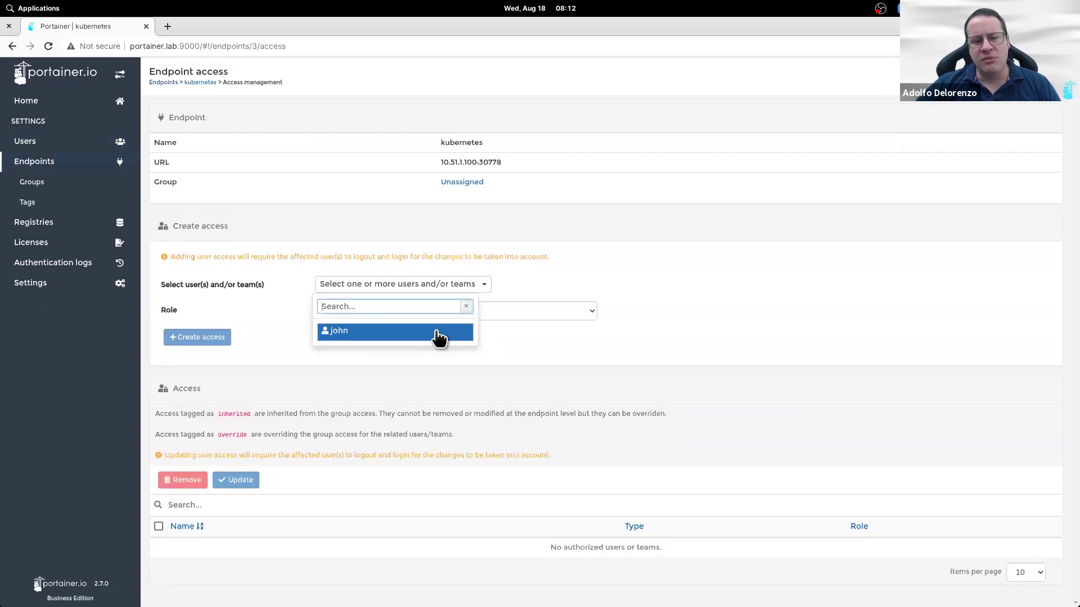
left_click(437, 333)
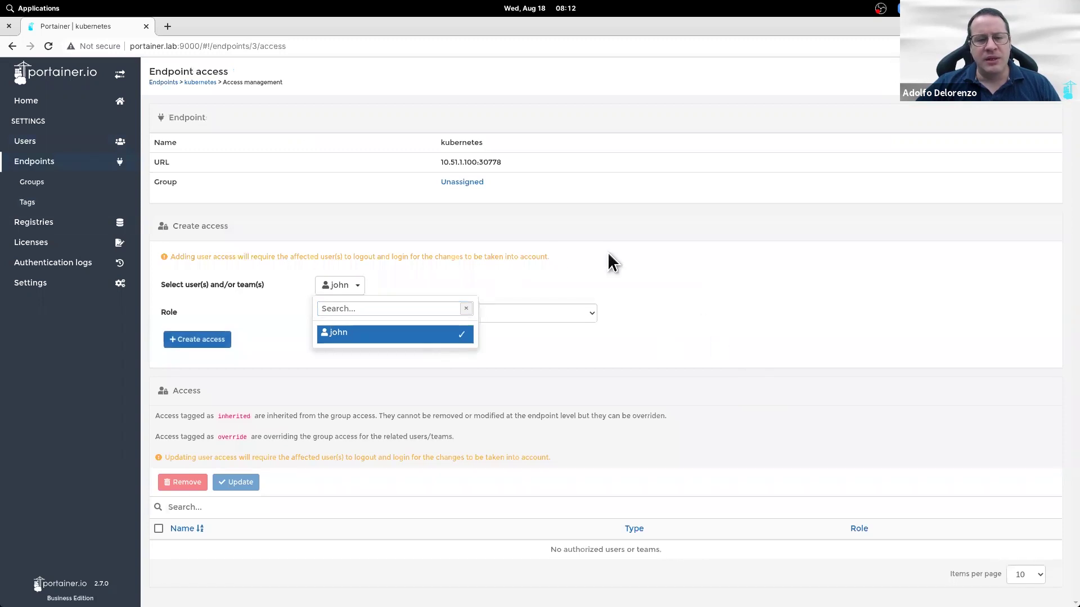
left_click(578, 246)
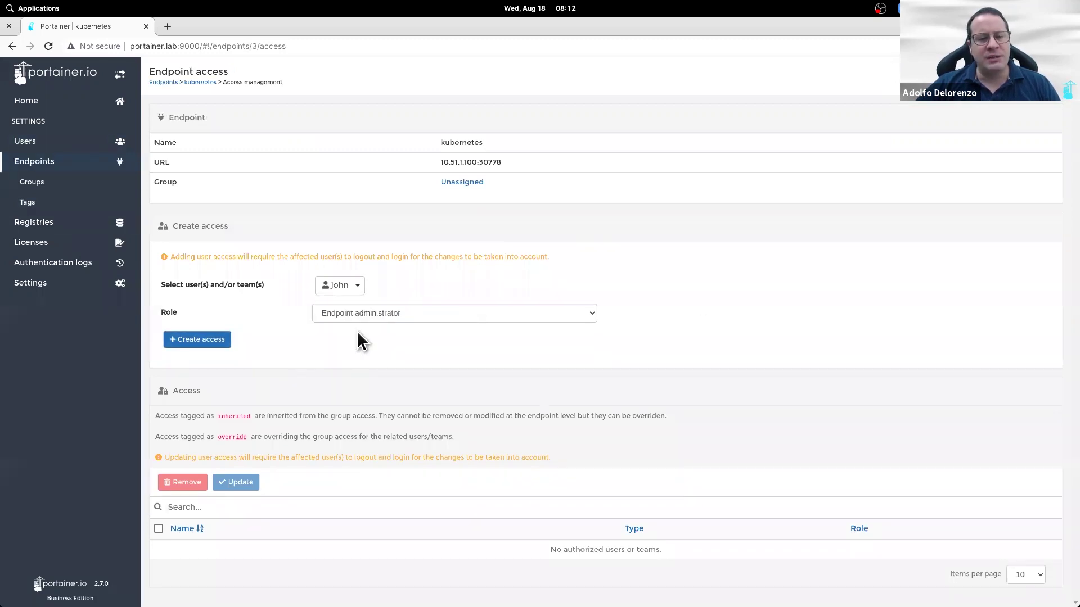
left_click(437, 313)
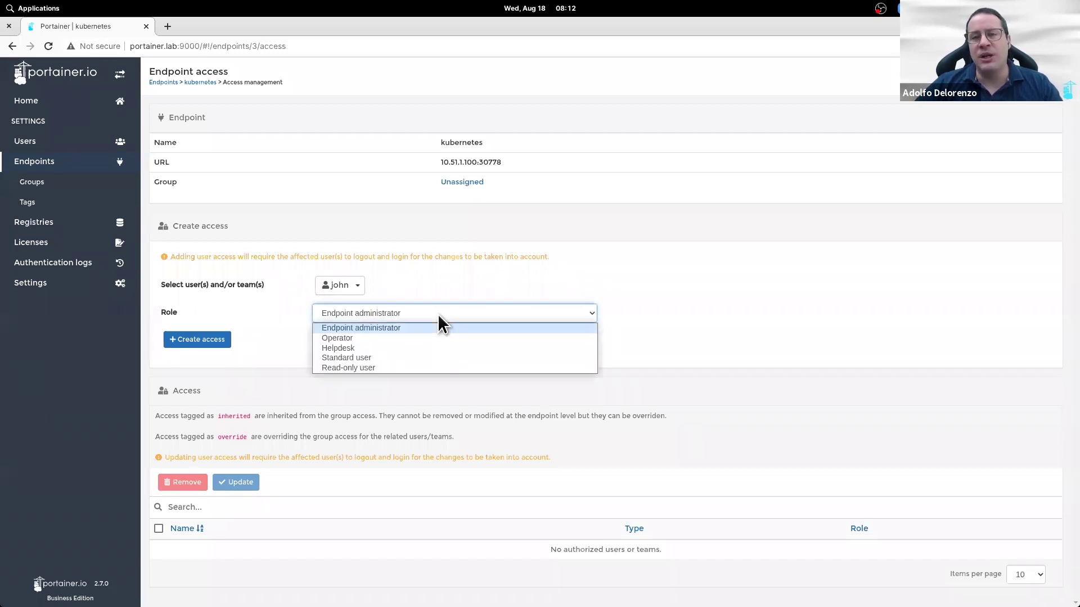
left_click(427, 358)
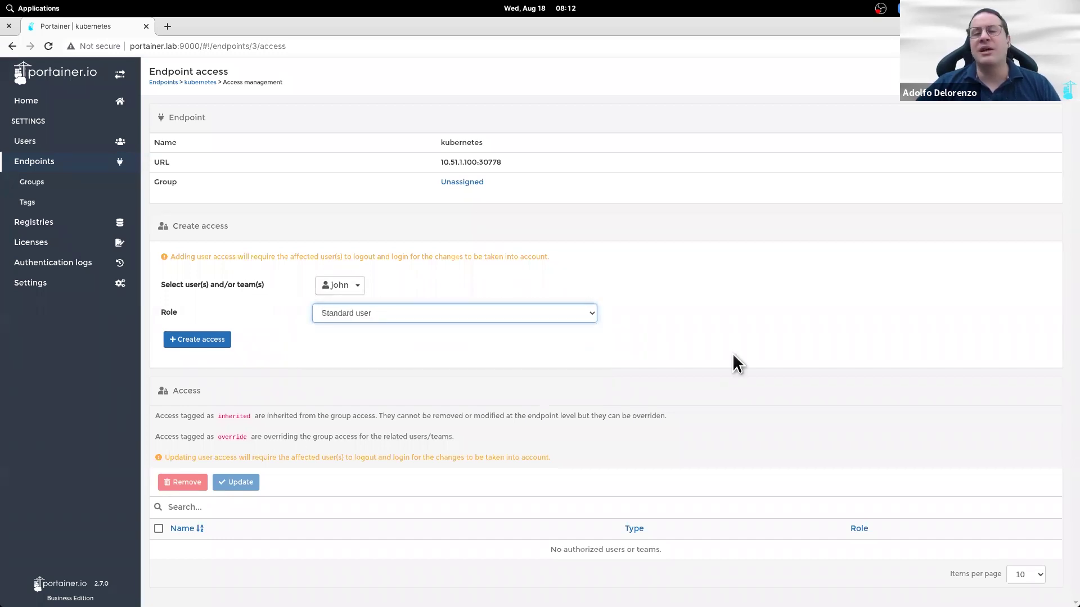
left_click(218, 339)
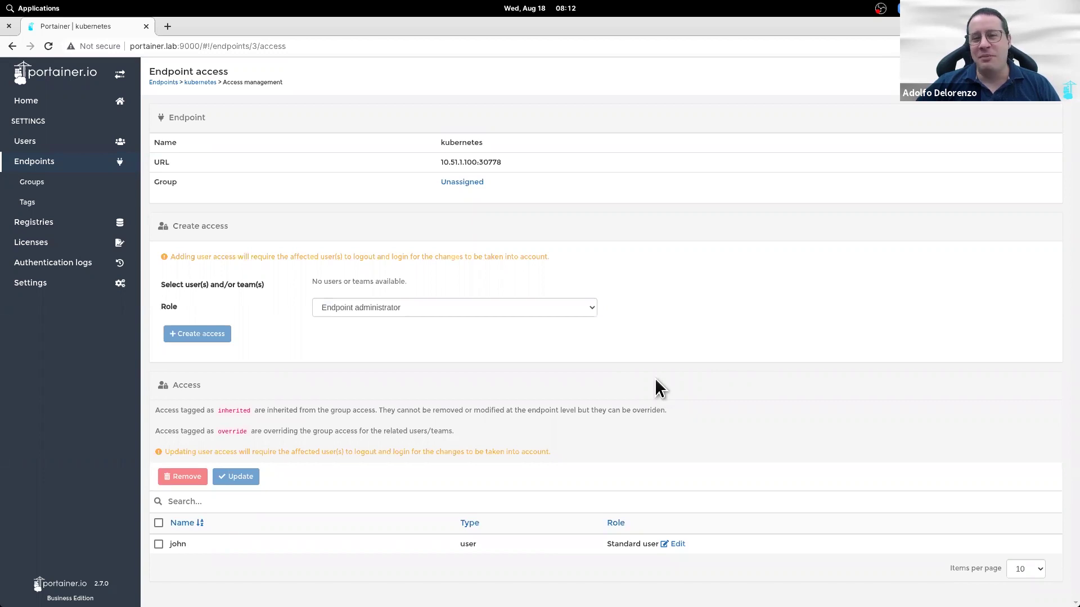
Step: Create a second non-administrator user account with its password
left_click(49, 147)
type("michael")
key("Tab")
type("••••")
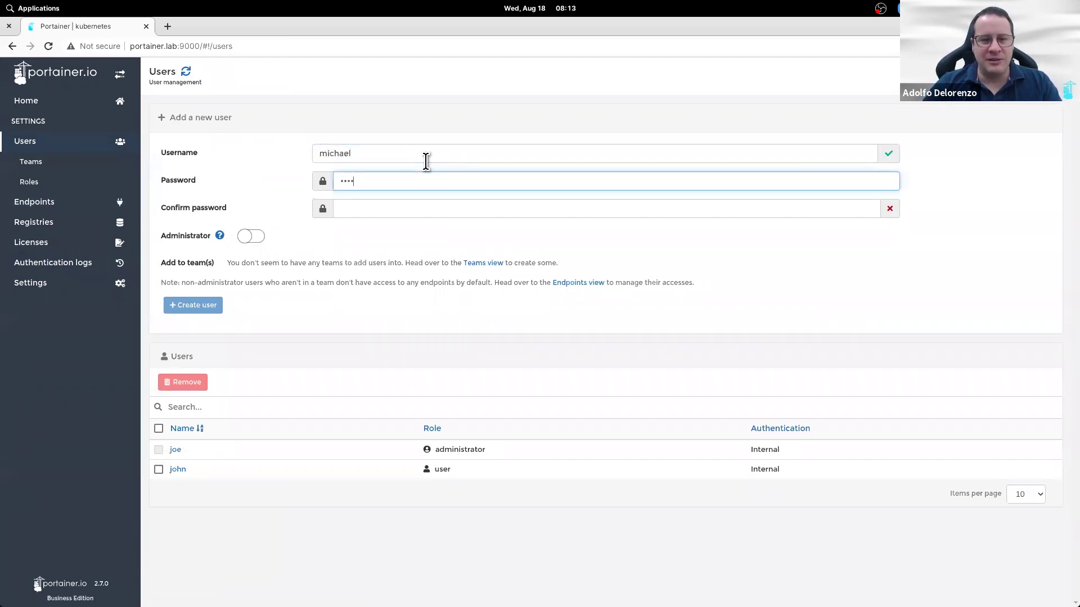
type("•••••••••")
key("Tab")
type("•••••••••")
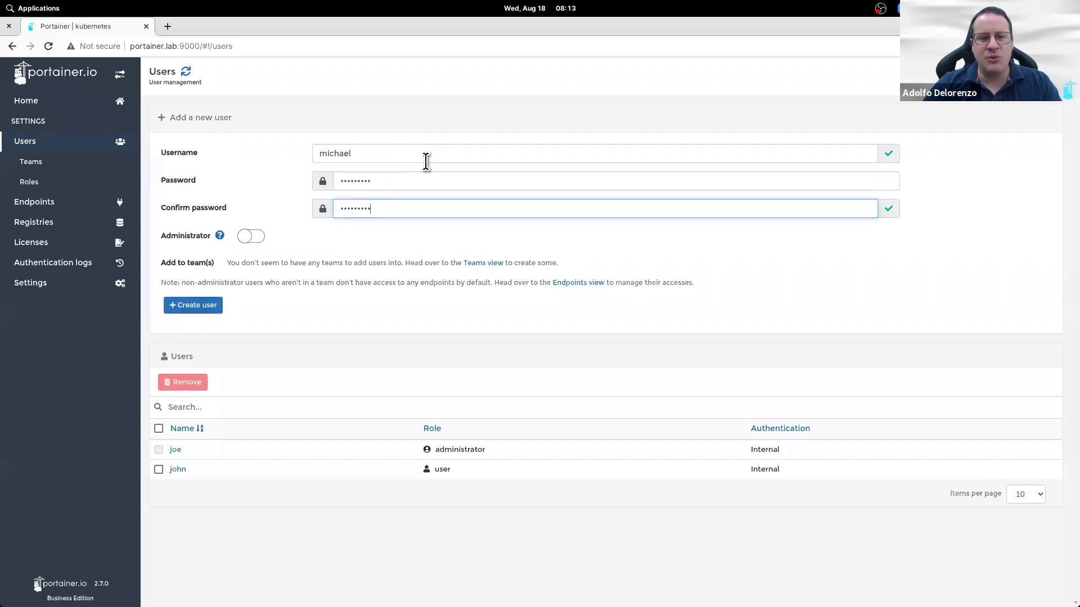
left_click(191, 307)
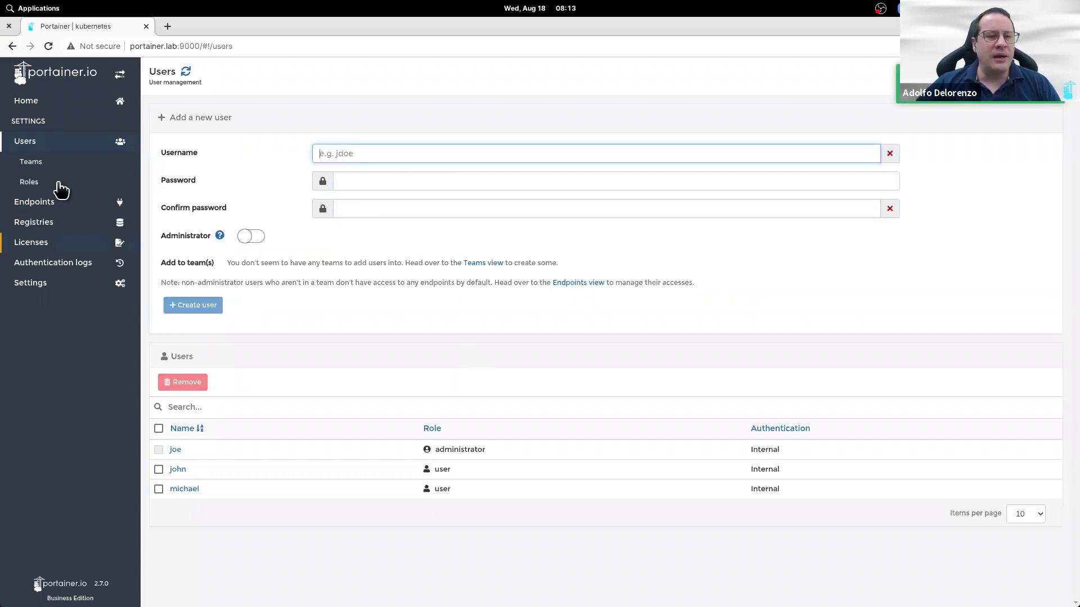
Step: Give the second user Standard user access to the docker endpoint
left_click(67, 203)
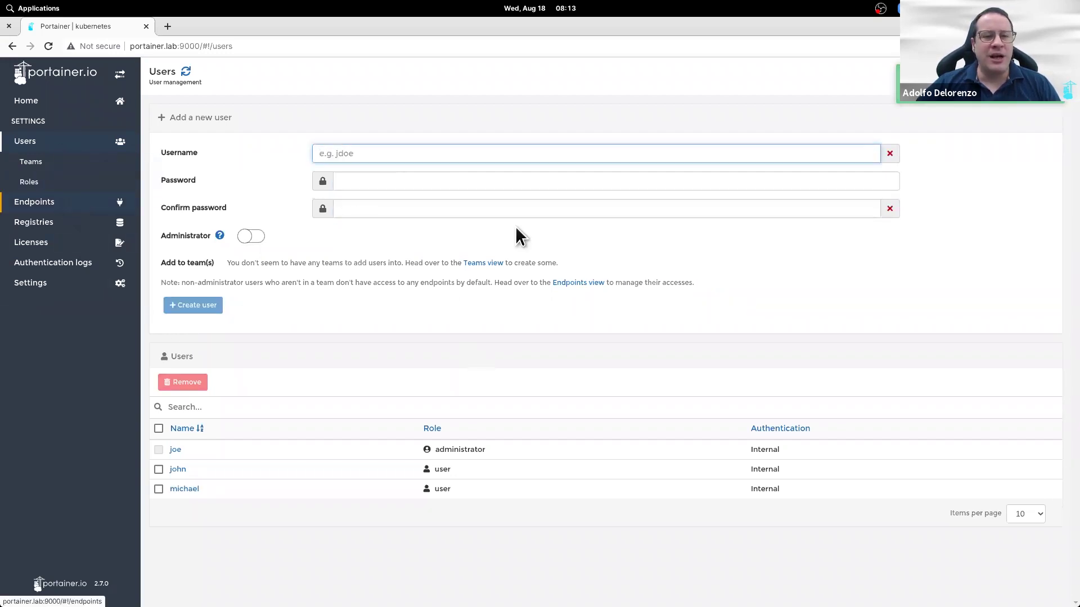
left_click(921, 212)
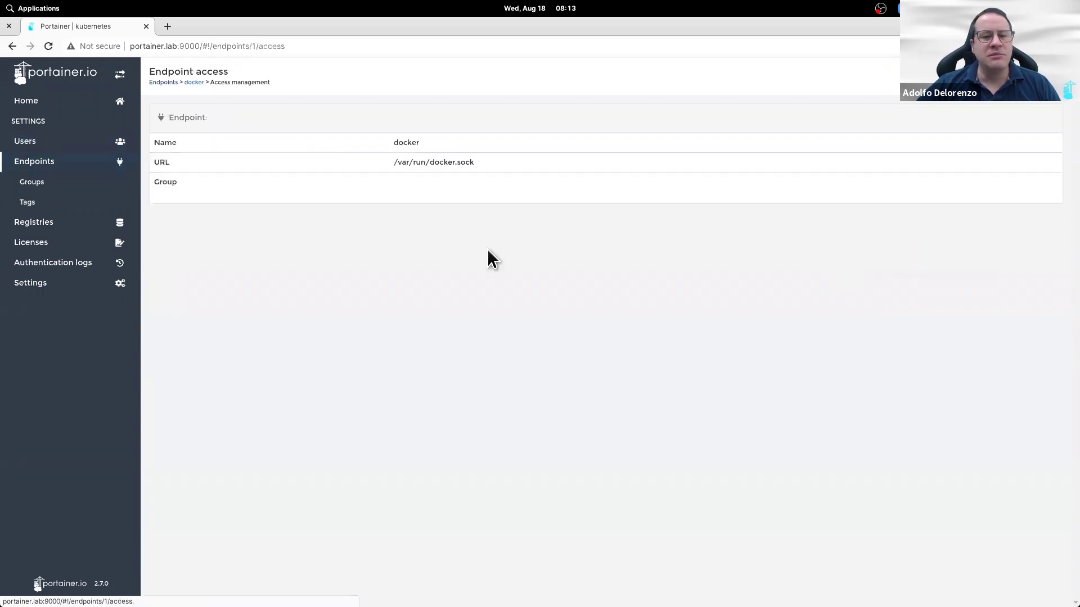
left_click(441, 286)
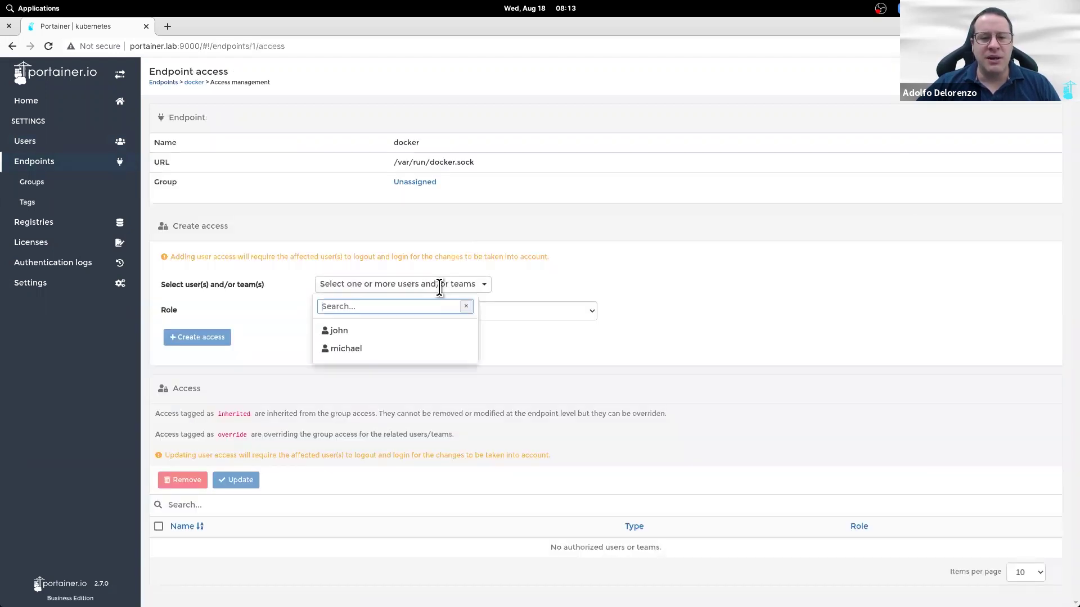
left_click(414, 352)
left_click(526, 316)
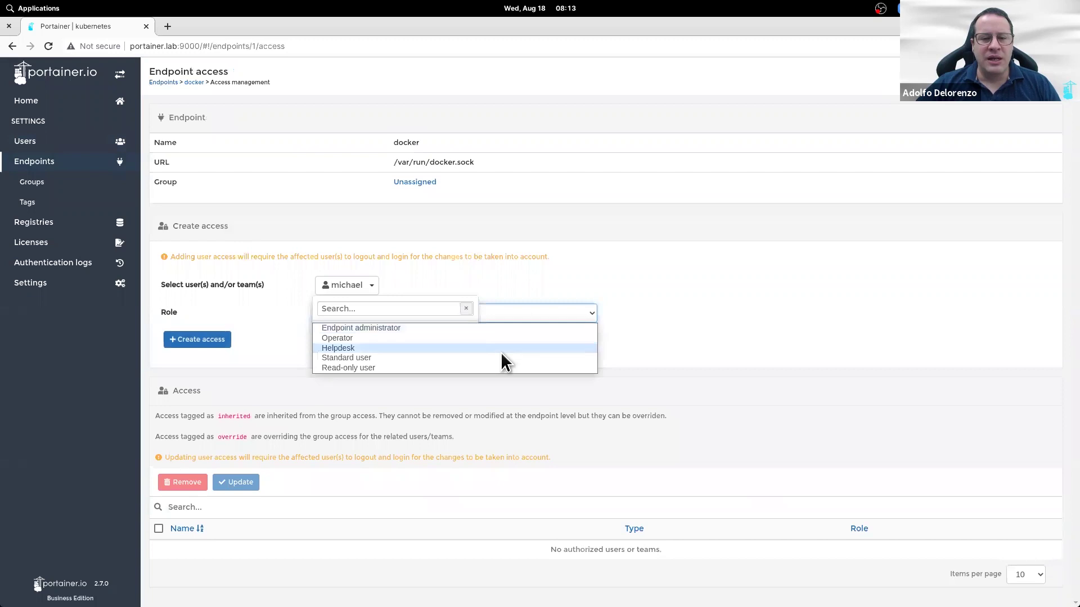
left_click(455, 355)
left_click(219, 342)
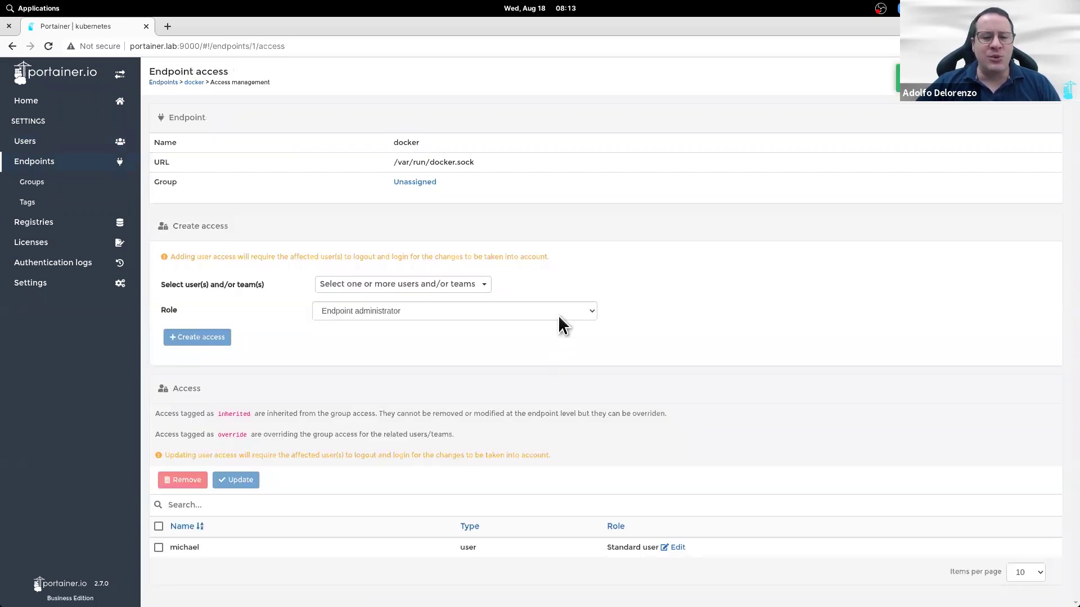
left_click(560, 317)
left_click(559, 316)
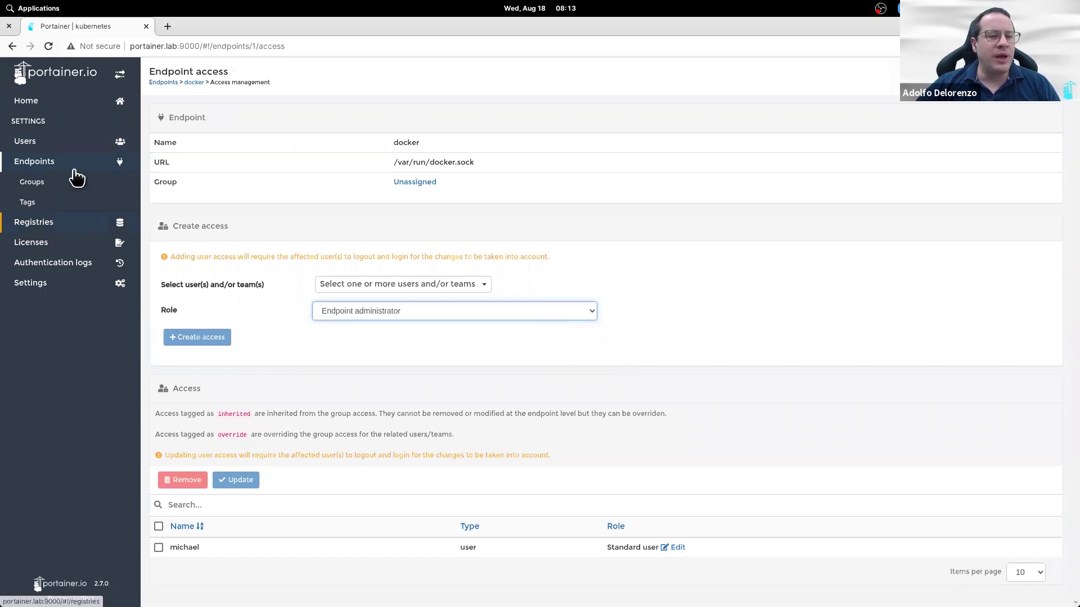
left_click(73, 147)
Step: Open Roles to review Endpoint administrator, Operator, Helpdesk, Standard user and Read-only user
left_click(63, 185)
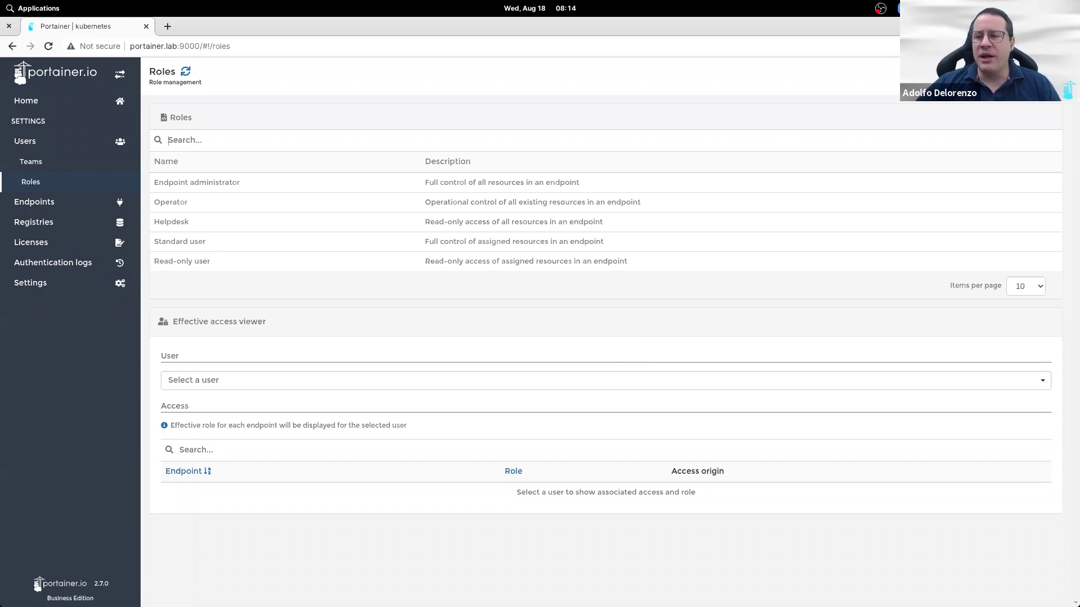
Step: Sign in as the first new user and open the kubernetes endpoint dashboard
left_click(1023, 108)
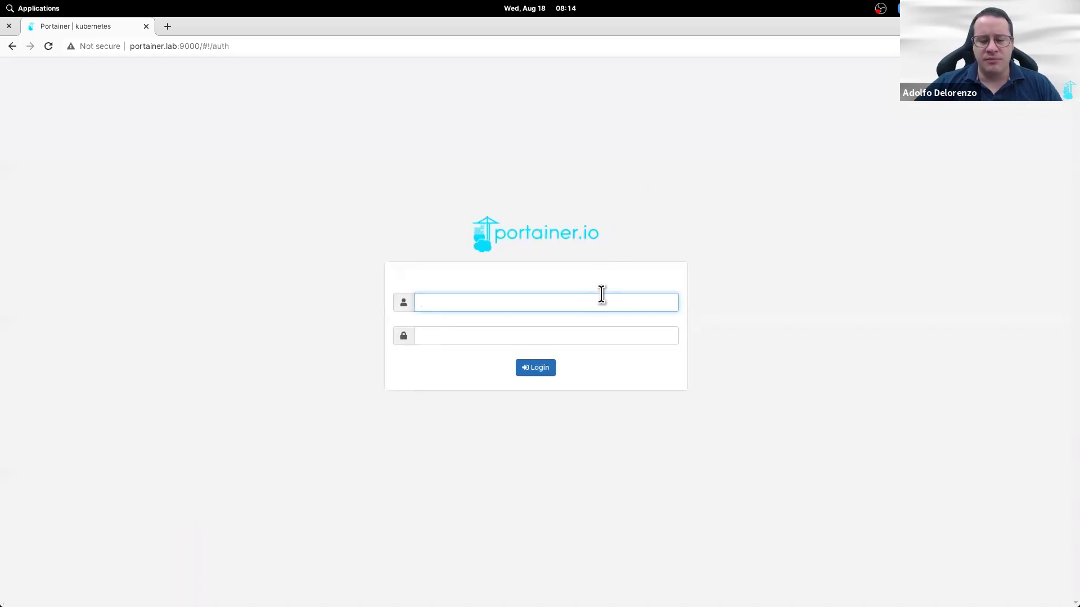
type("john")
key("Tab")
type("*********")
key("Return")
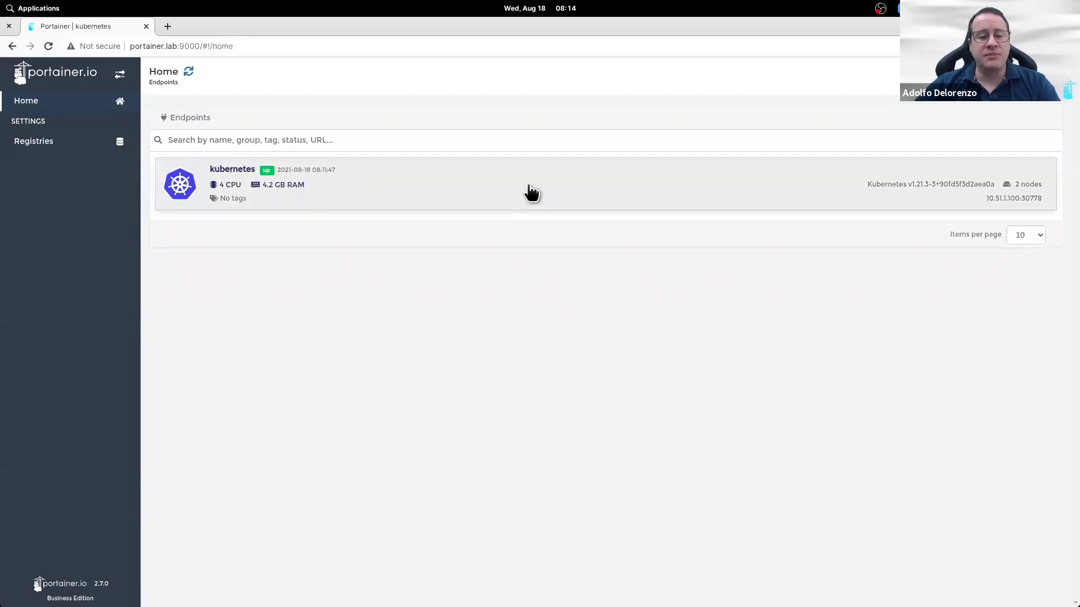
left_click(530, 191)
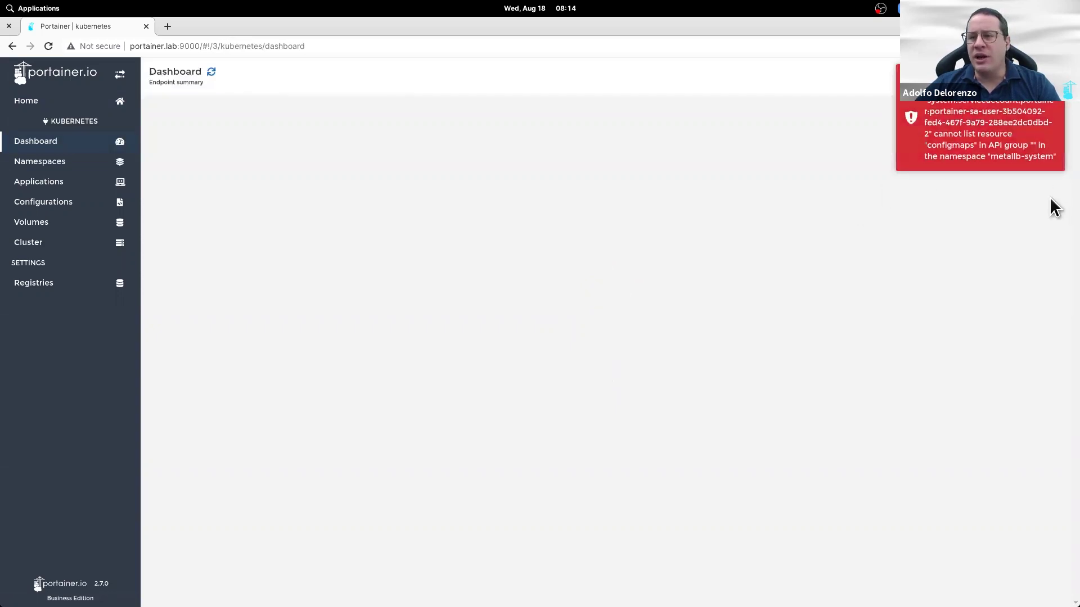
Step: Dismiss the configmaps error and browse Namespaces, Applications, Configurations and Volumes
left_click(1025, 159)
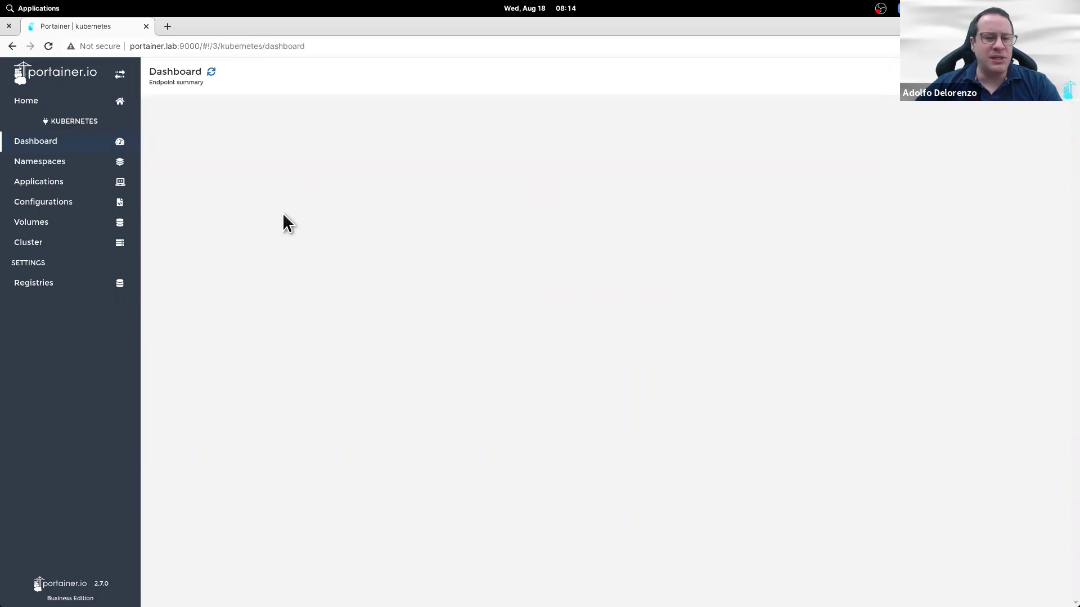
left_click(75, 174)
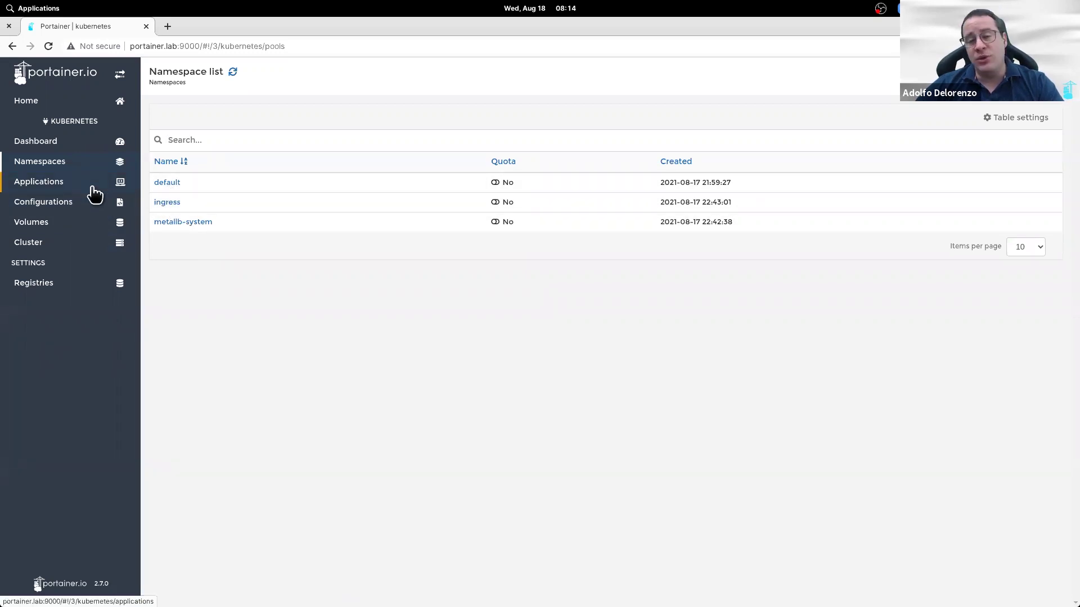
left_click(95, 194)
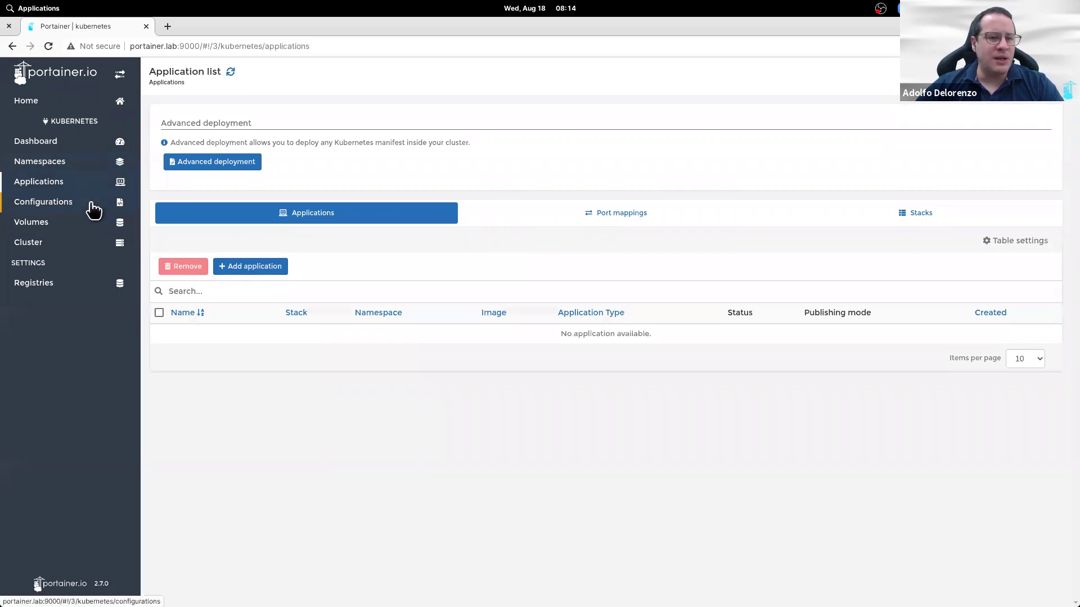
left_click(92, 203)
left_click(83, 223)
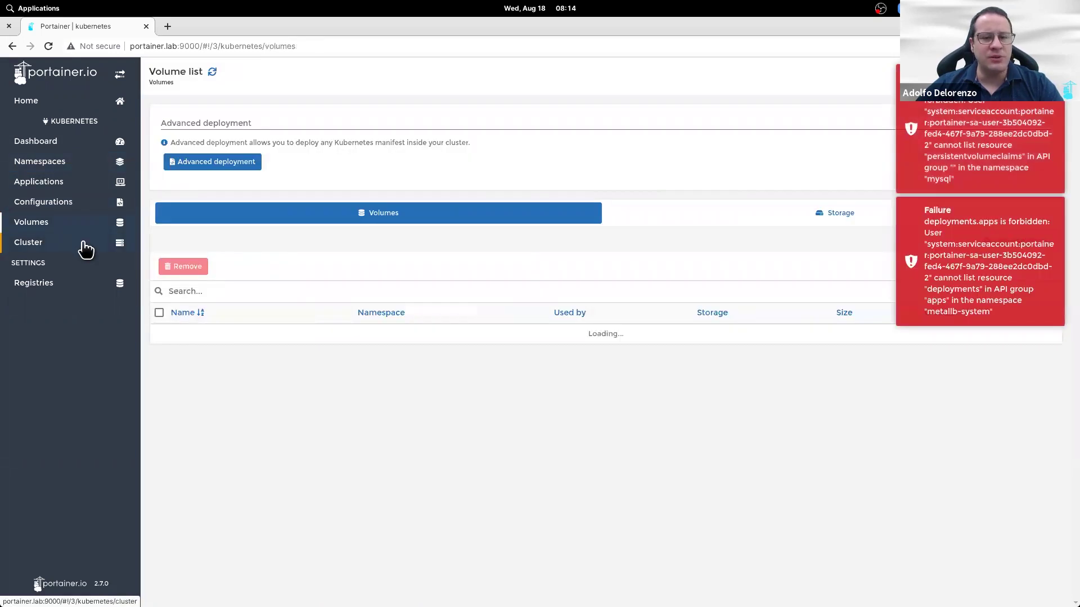
Step: Check node microk8s0 stats in Cluster, then view Registries, which has none available
left_click(84, 247)
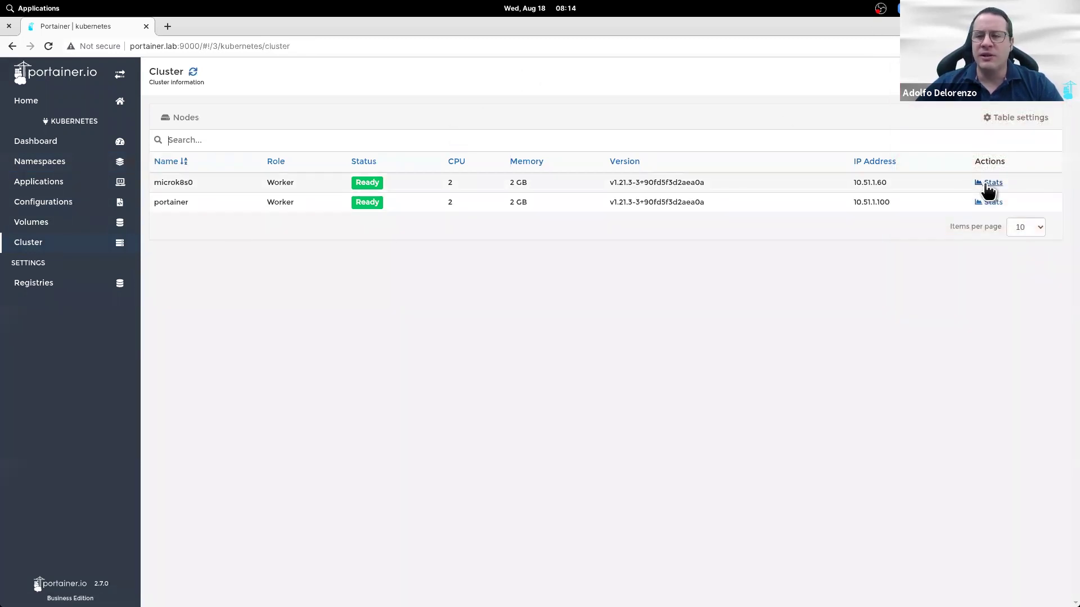
left_click(990, 184)
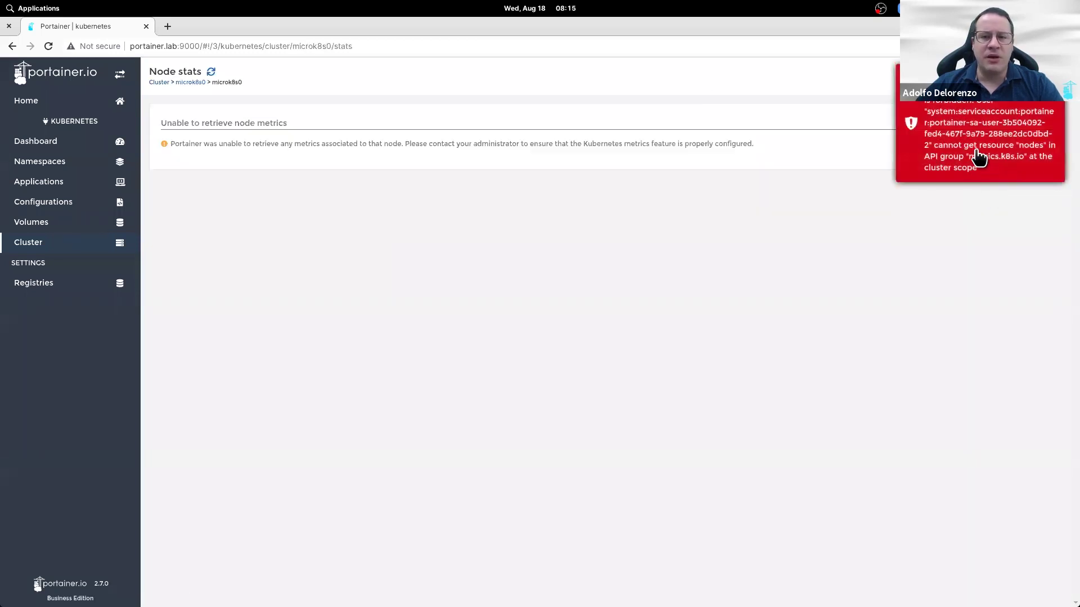
left_click(92, 234)
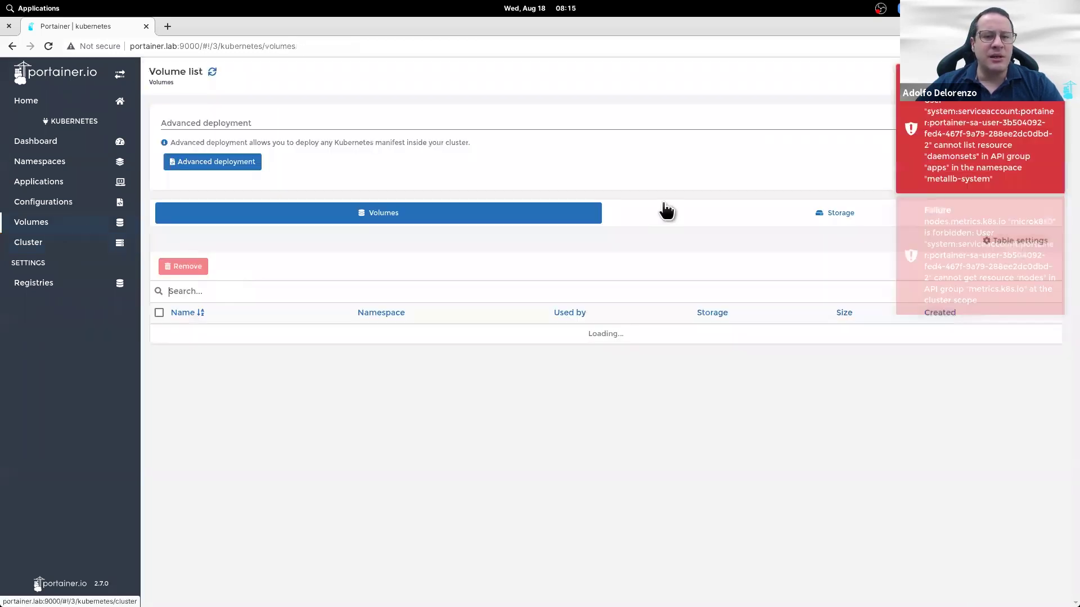
left_click(110, 291)
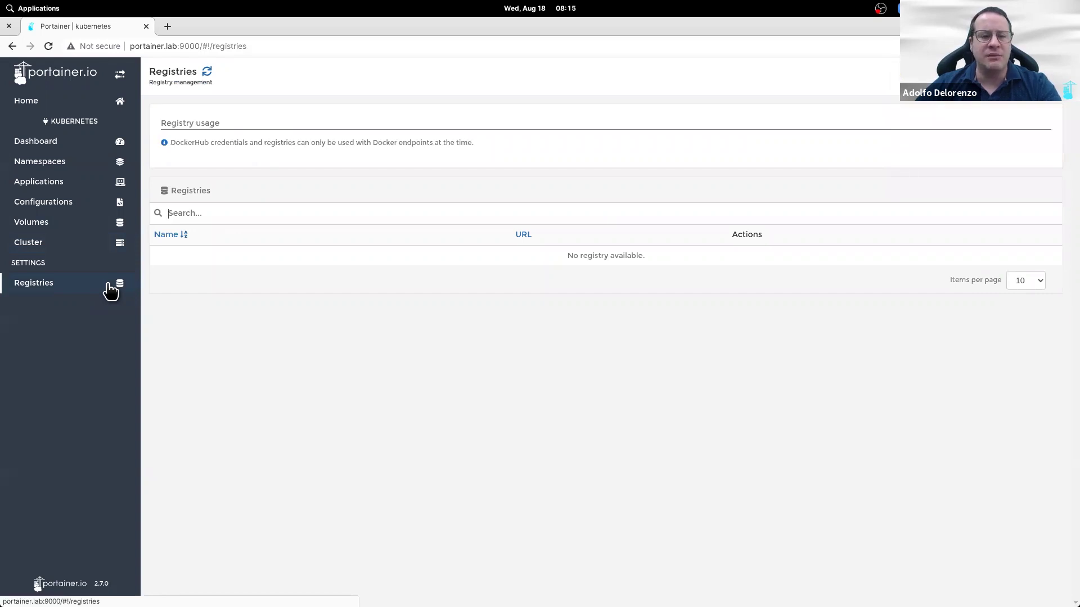
Step: Log out of the restricted user and sign back in as the administrator
left_click(1047, 82)
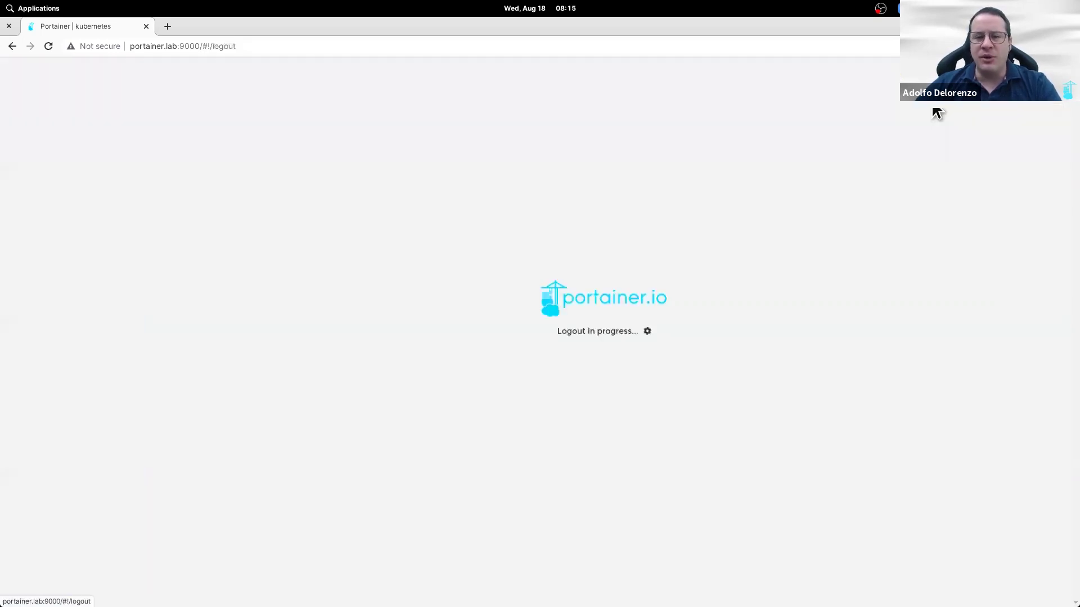
type("john")
key("BackSpace")
key("BackSpace")
key("BackSpace")
key("BackSpace")
type("joe")
key("Tab")
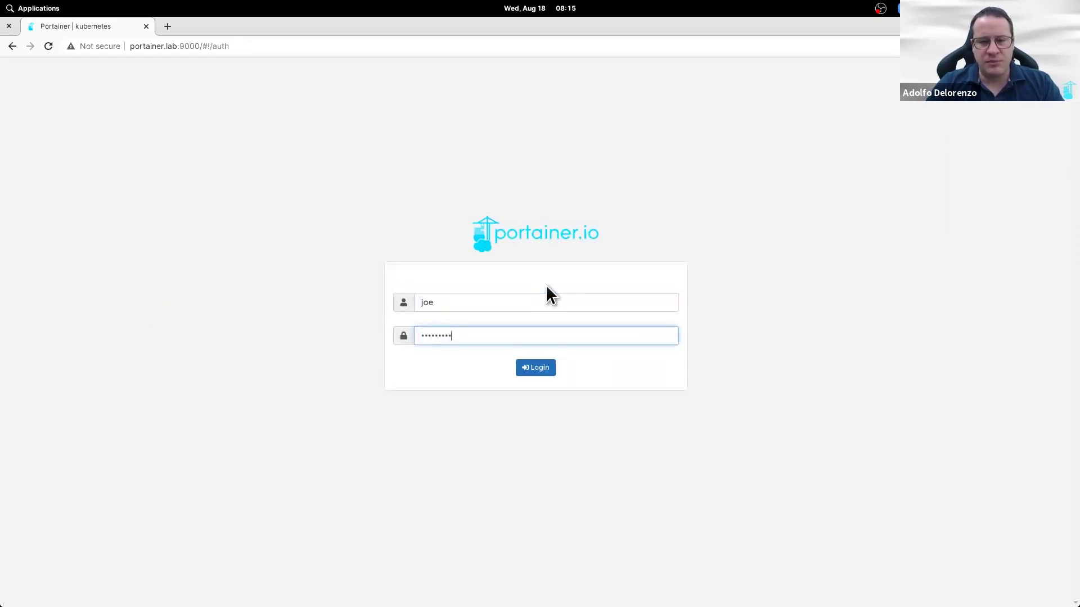
key("Return")
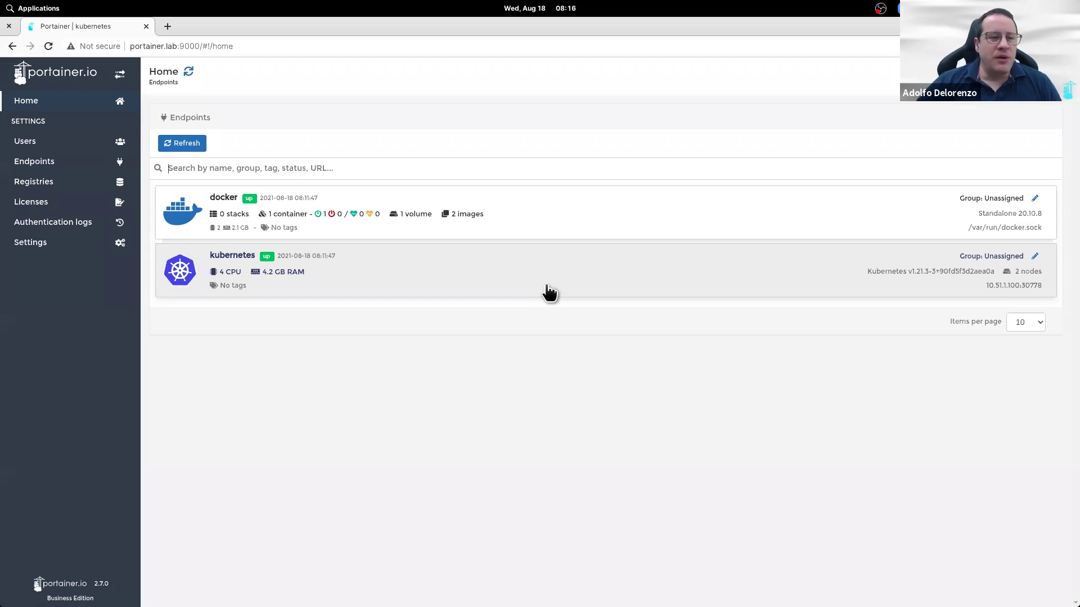
Step: Log out of the administrator account and sign in as the second new user
left_click(37, 586)
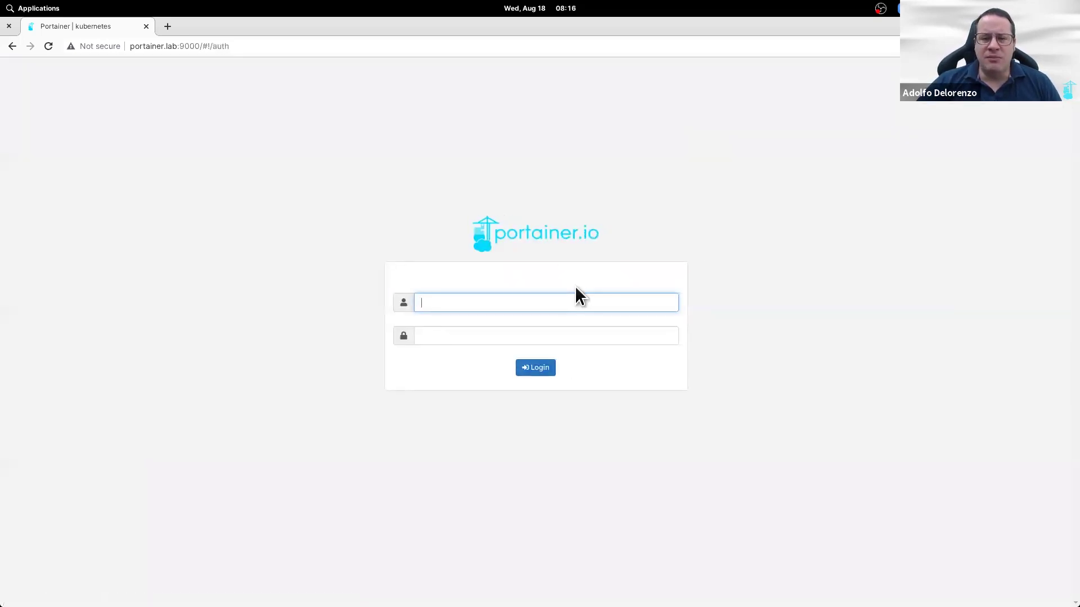
type("michael")
key("Tab")
type("•••••••••")
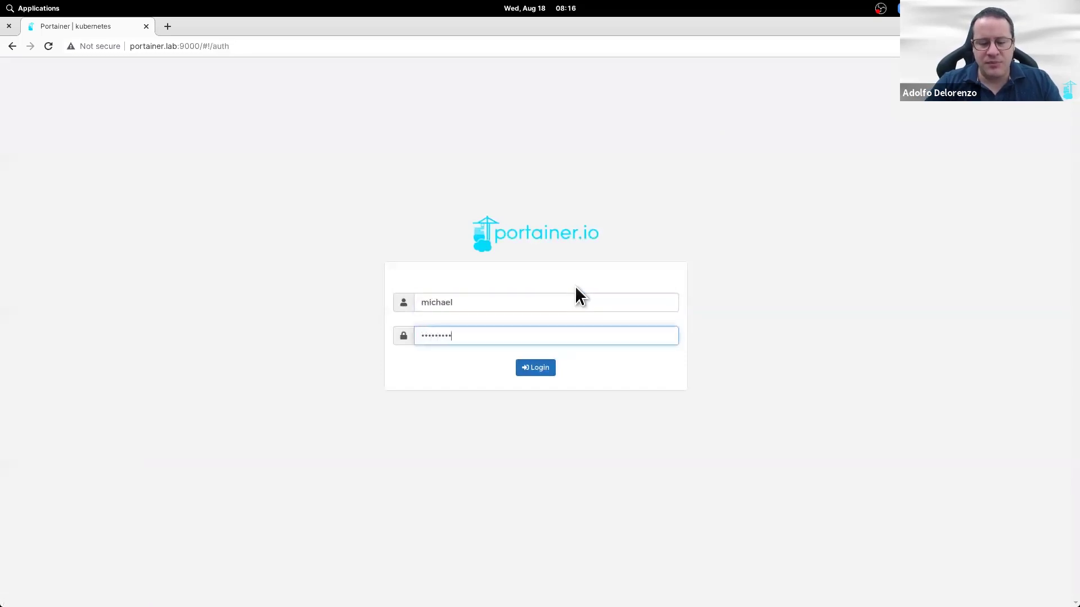
key("Return")
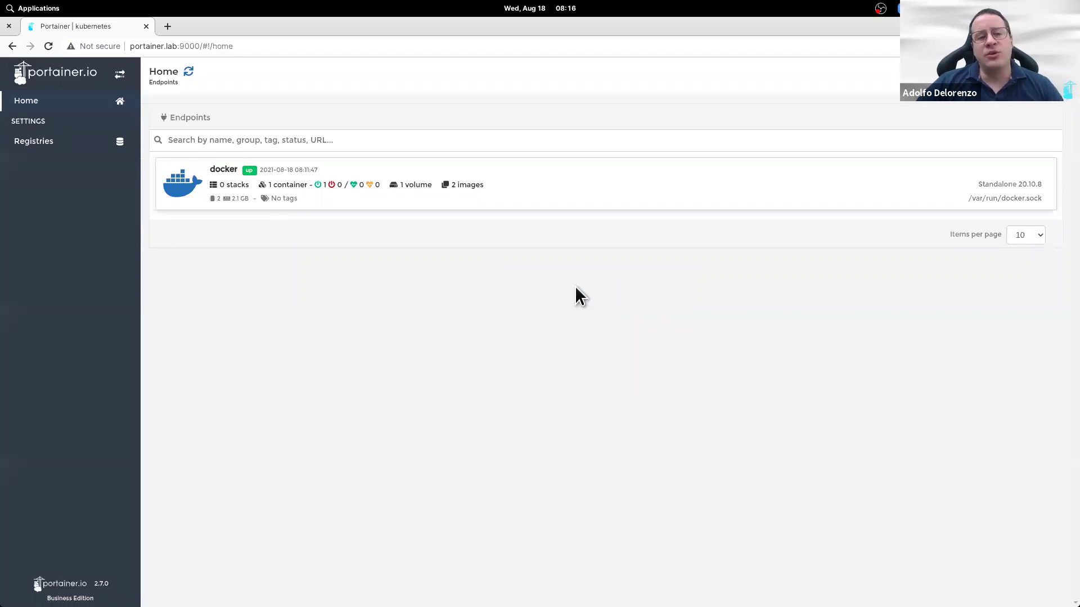
Step: In the docker endpoint, browse App Templates, Host and Stacks, then open the empty Containers list
left_click(616, 187)
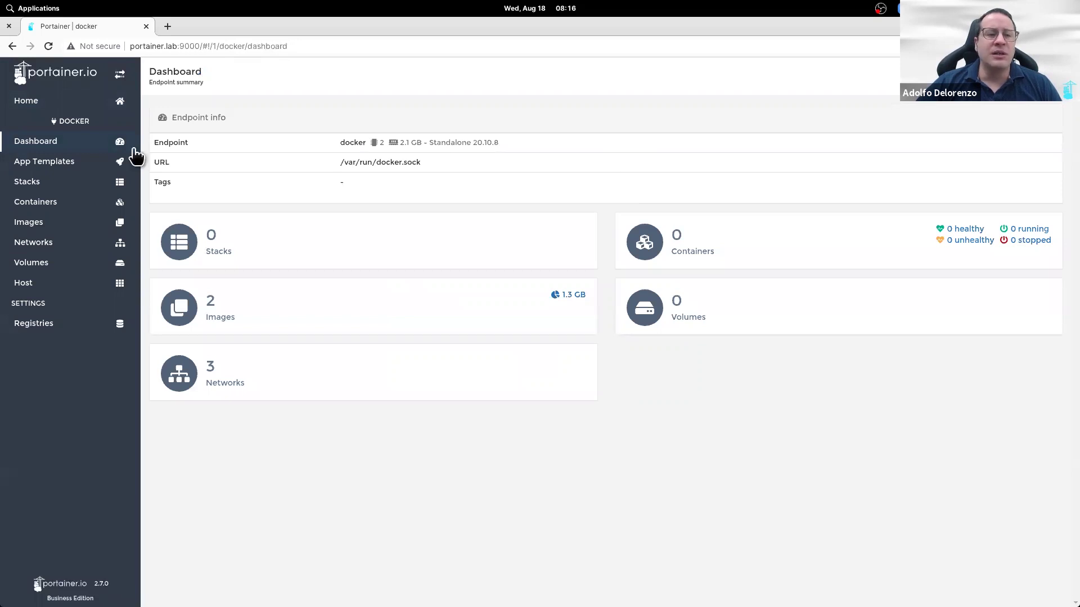
left_click(91, 163)
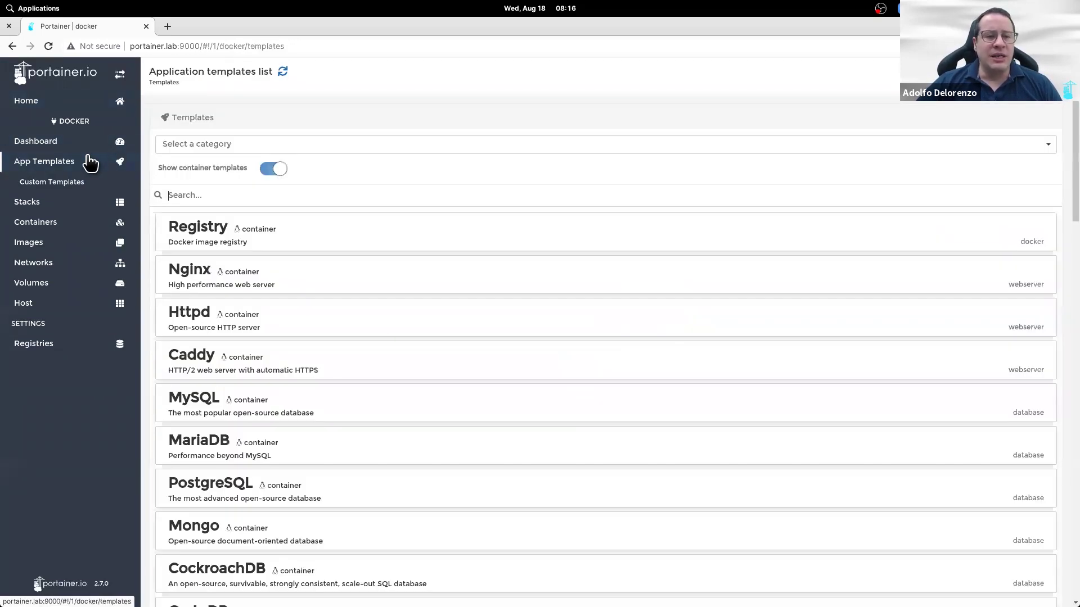
left_click(73, 306)
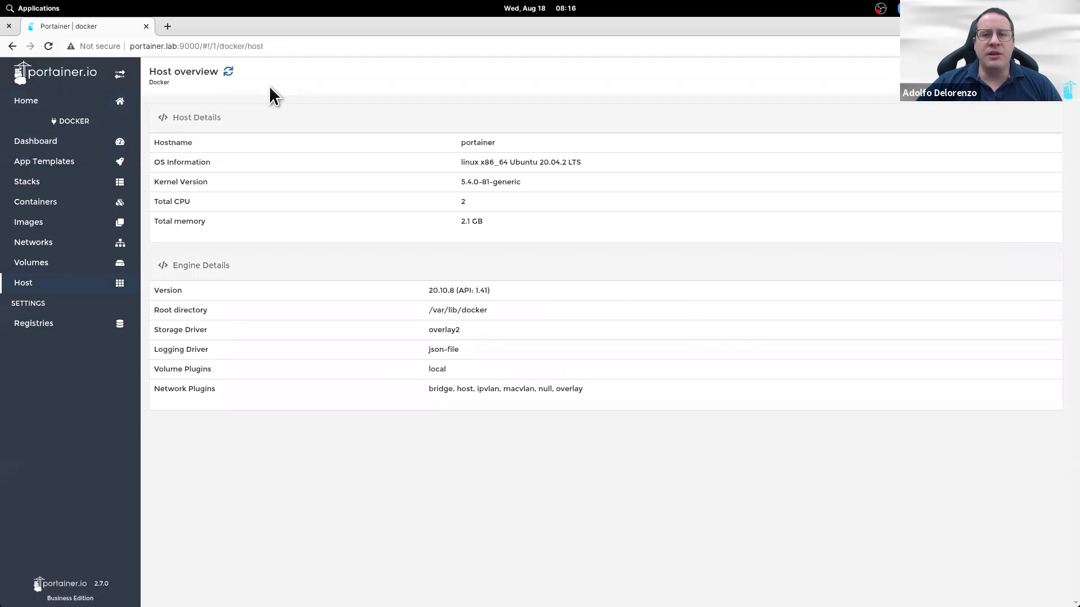
left_click(70, 167)
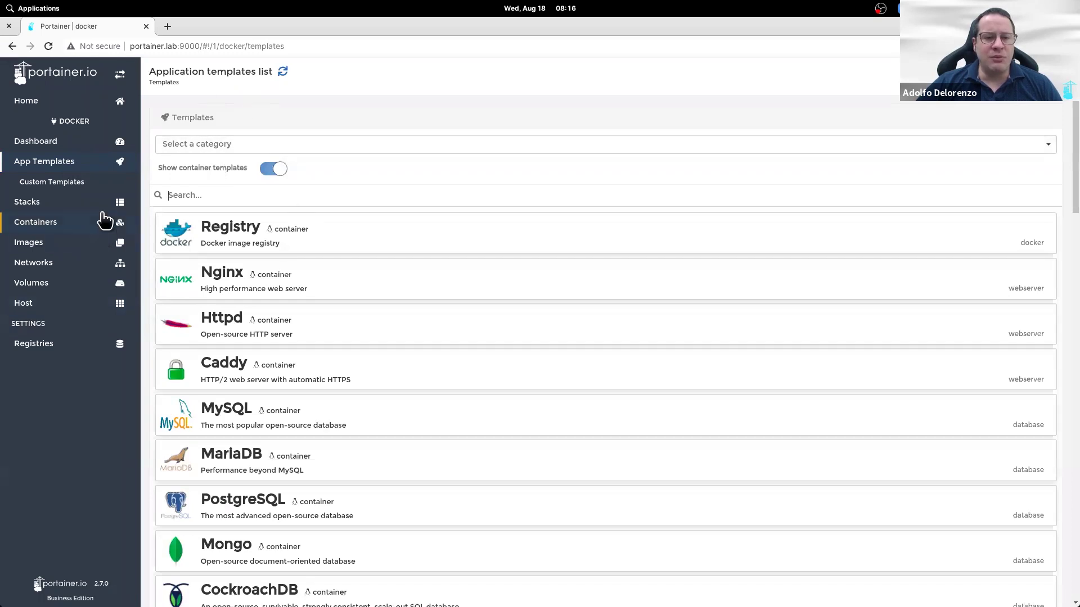
left_click(82, 204)
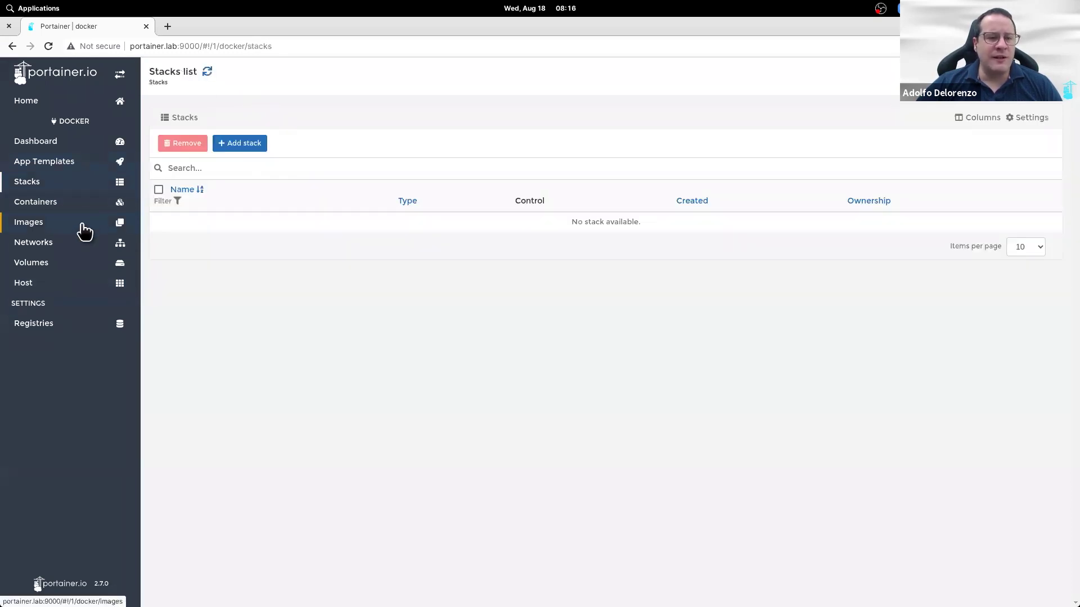
left_click(82, 163)
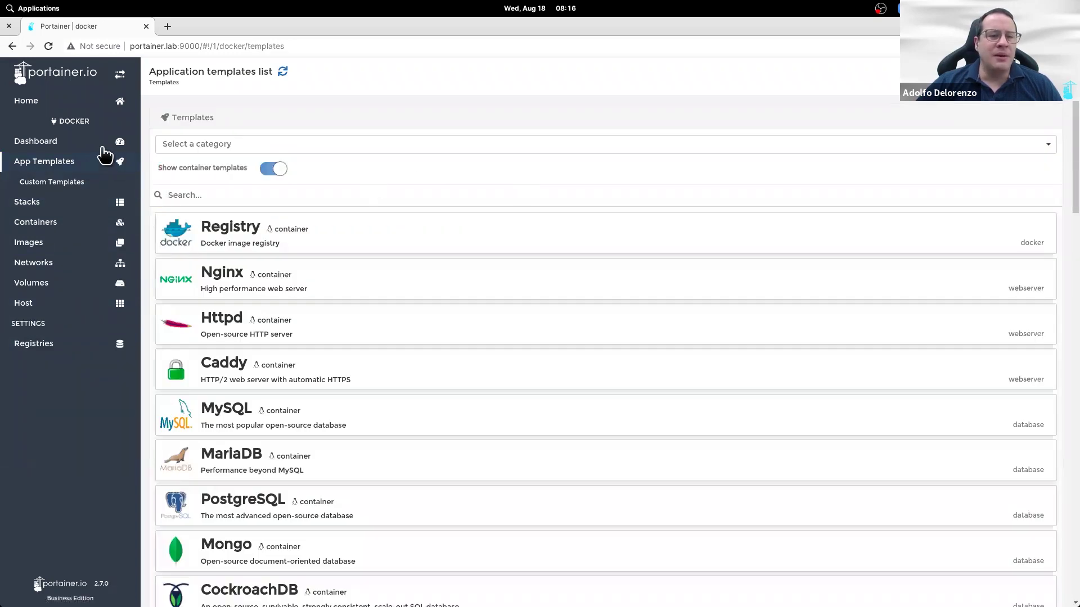
left_click(102, 150)
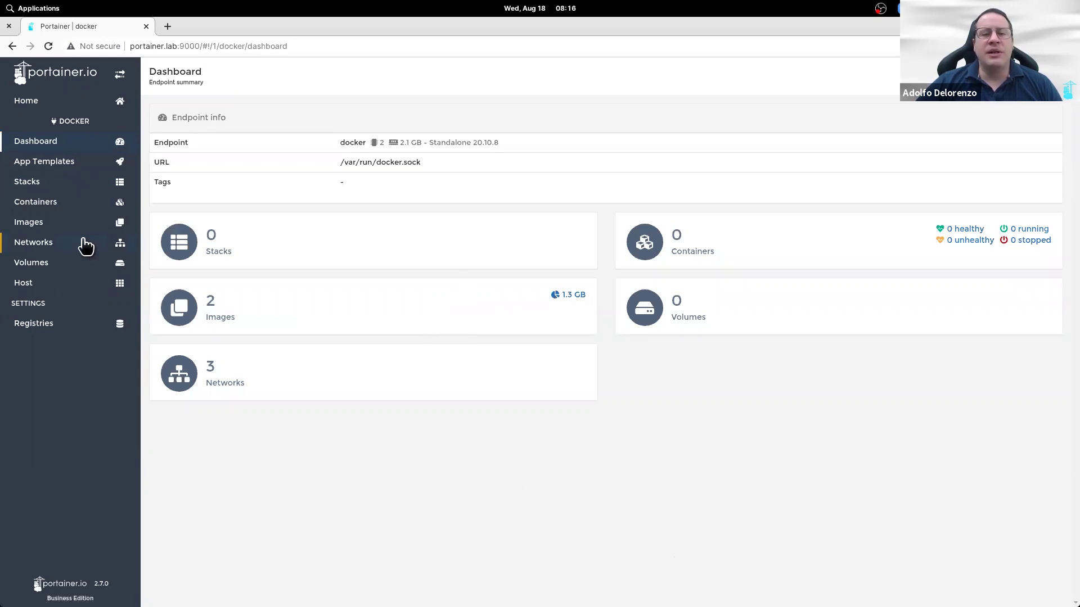
left_click(67, 207)
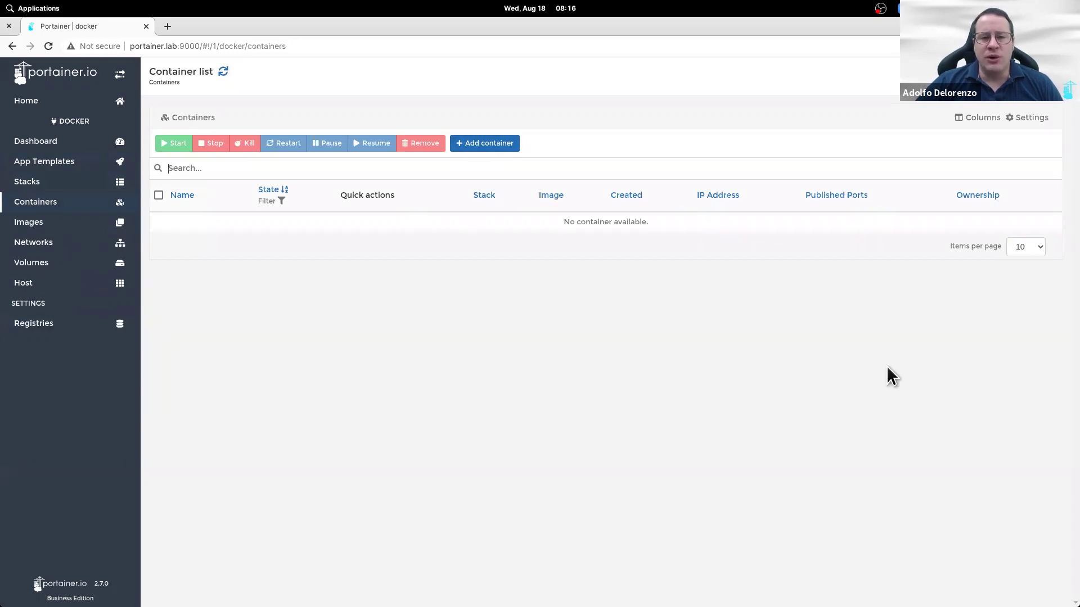
Step: Start a new container on the docker endpoint and look over the empty Create container form
left_click(485, 148)
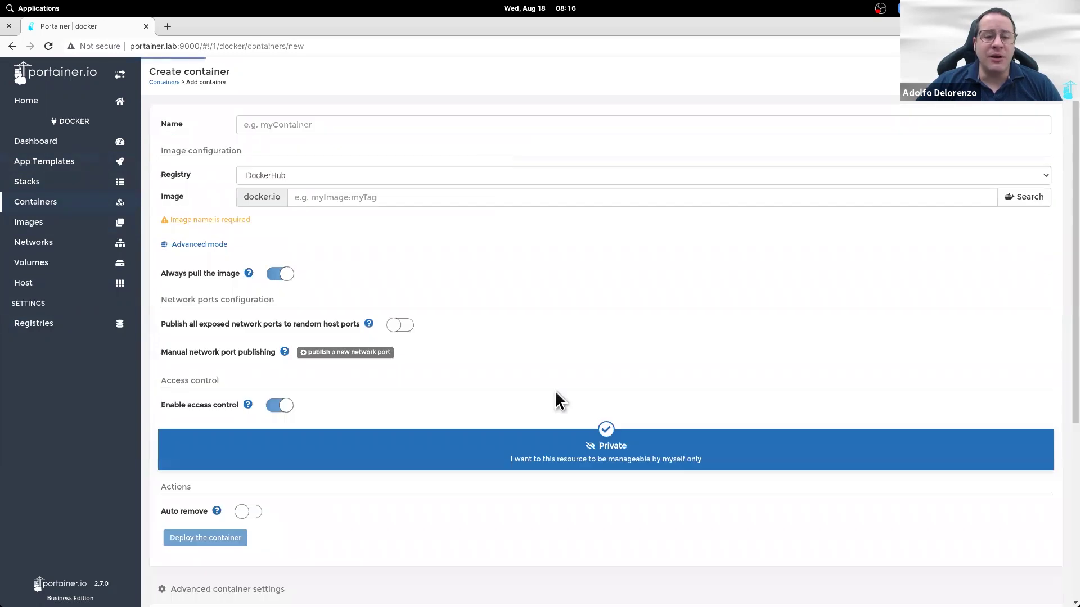
scroll(557, 396, "down", 5)
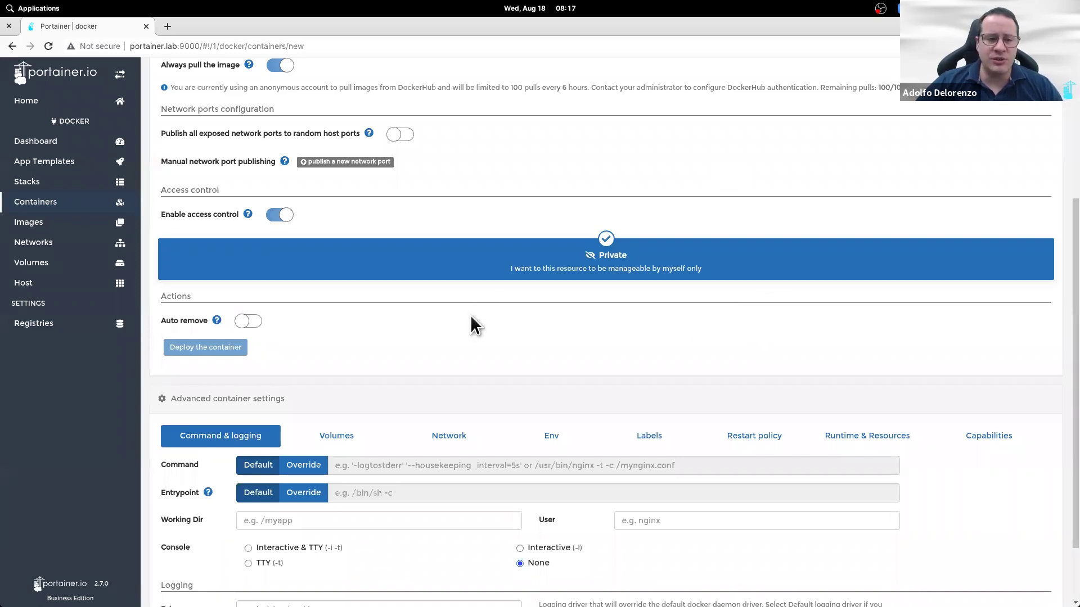
scroll(471, 318, "up", 4)
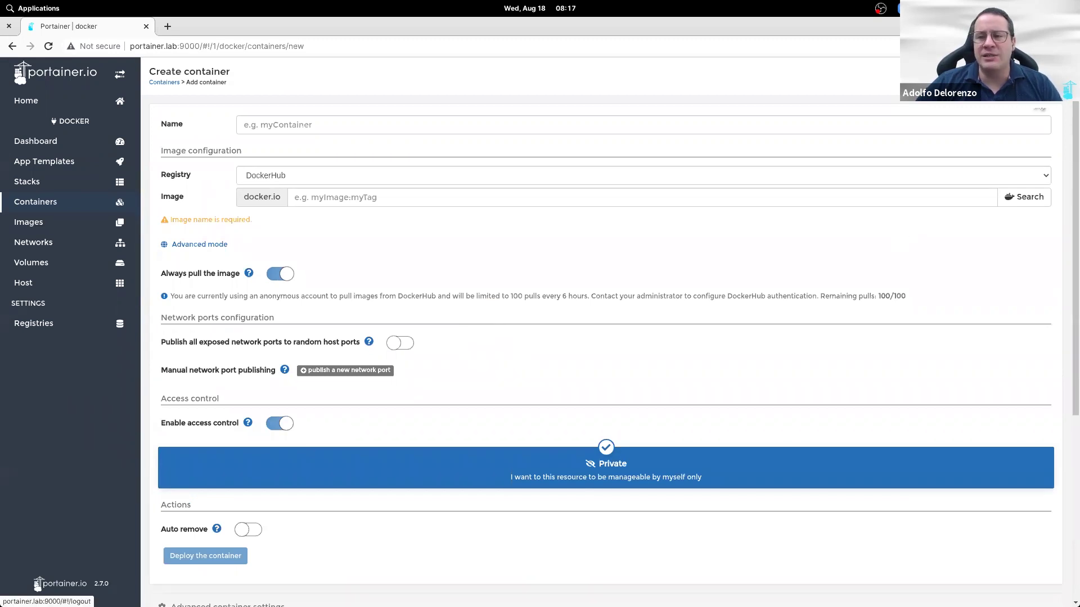
Step: Log out and sign back in with the administrator's username and password
left_click(38, 586)
type("joe")
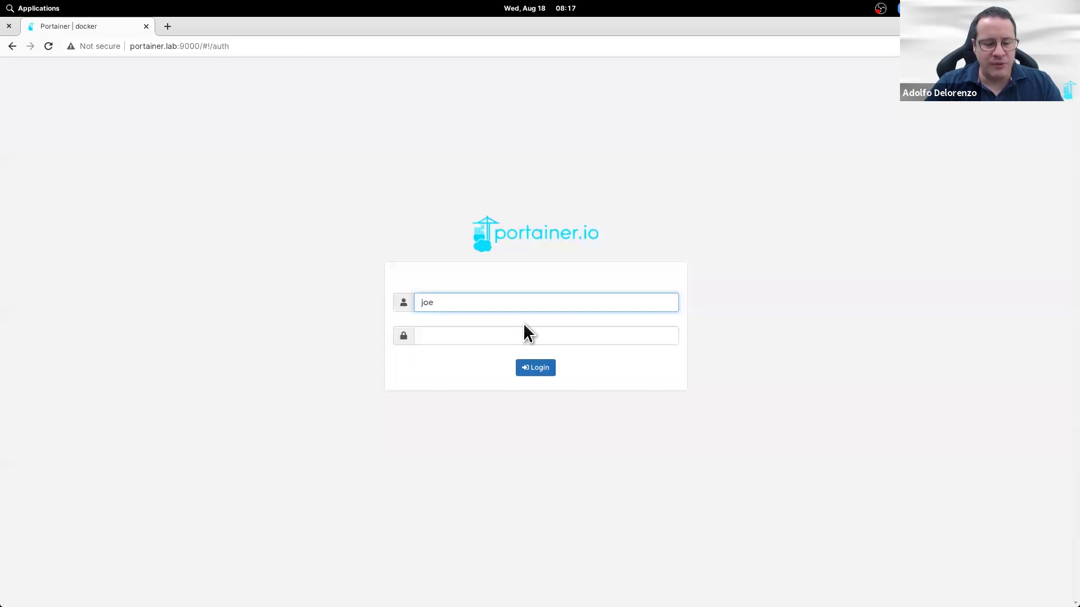
key("Tab")
type("********")
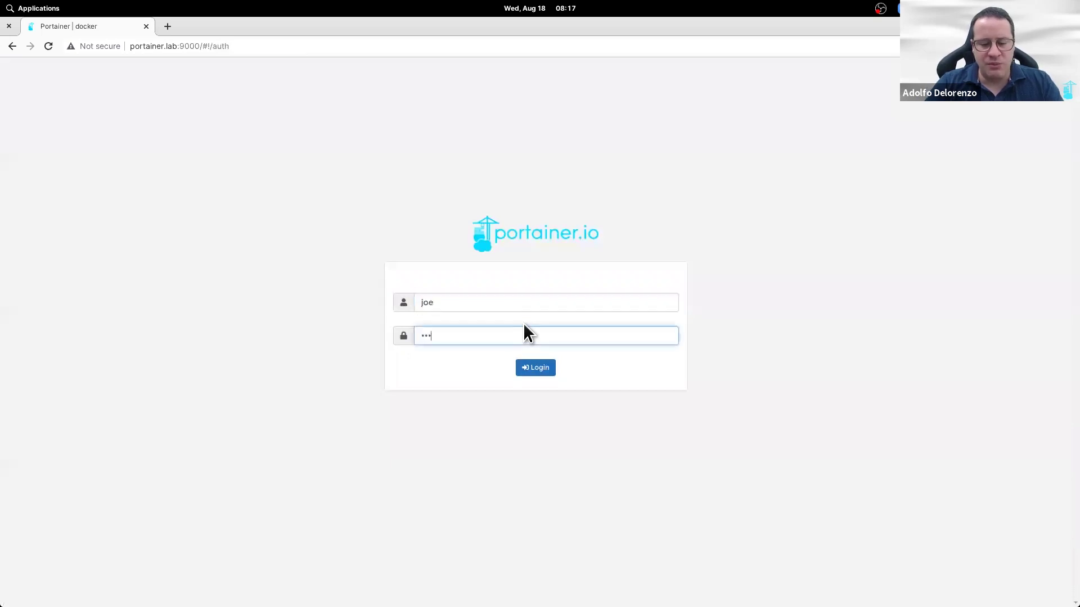
key("Return")
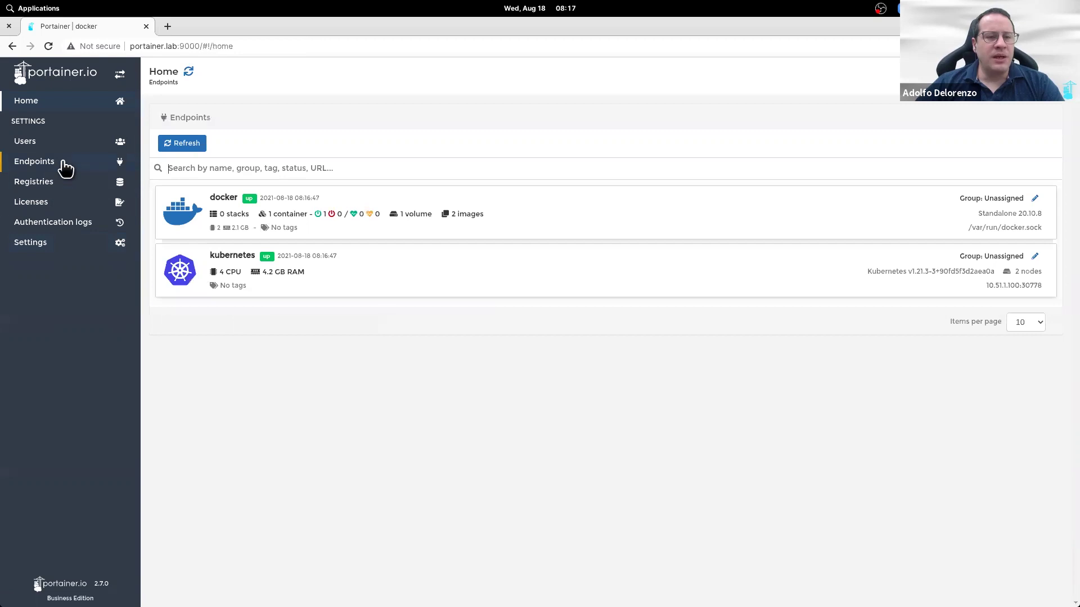
Step: Open the kubernetes endpoint and go to its Namespace list
left_click(412, 282)
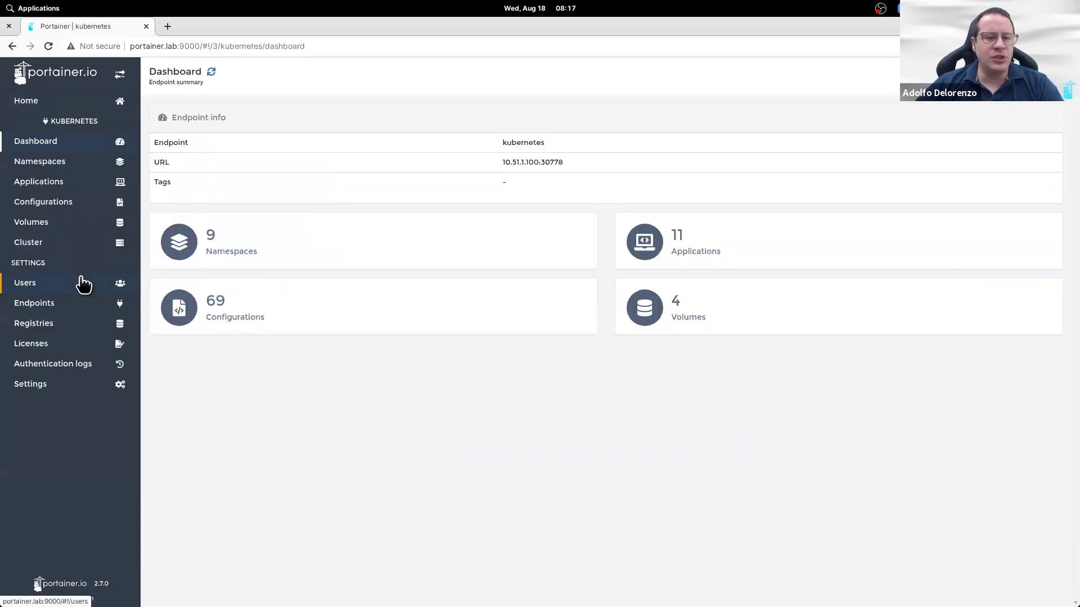
left_click(83, 284)
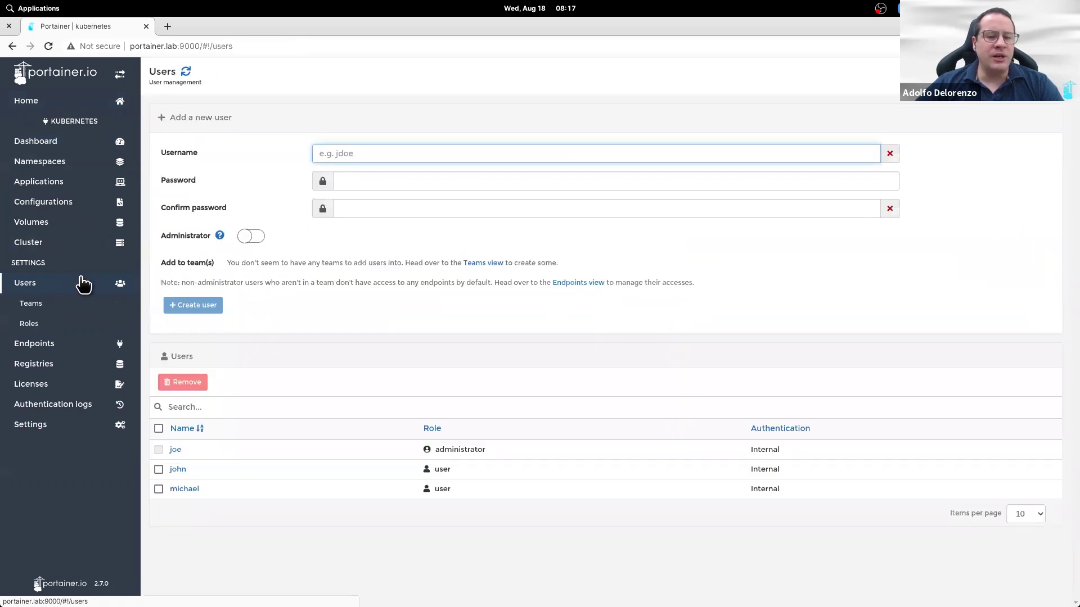
left_click(68, 164)
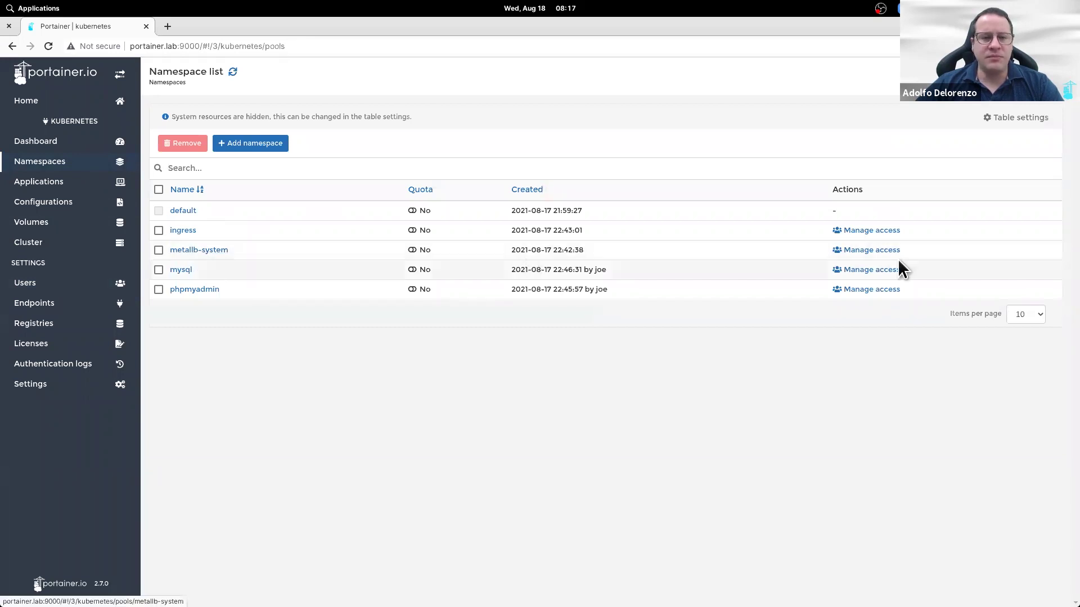
Step: Grant the standard user access to the ingress namespace
left_click(876, 231)
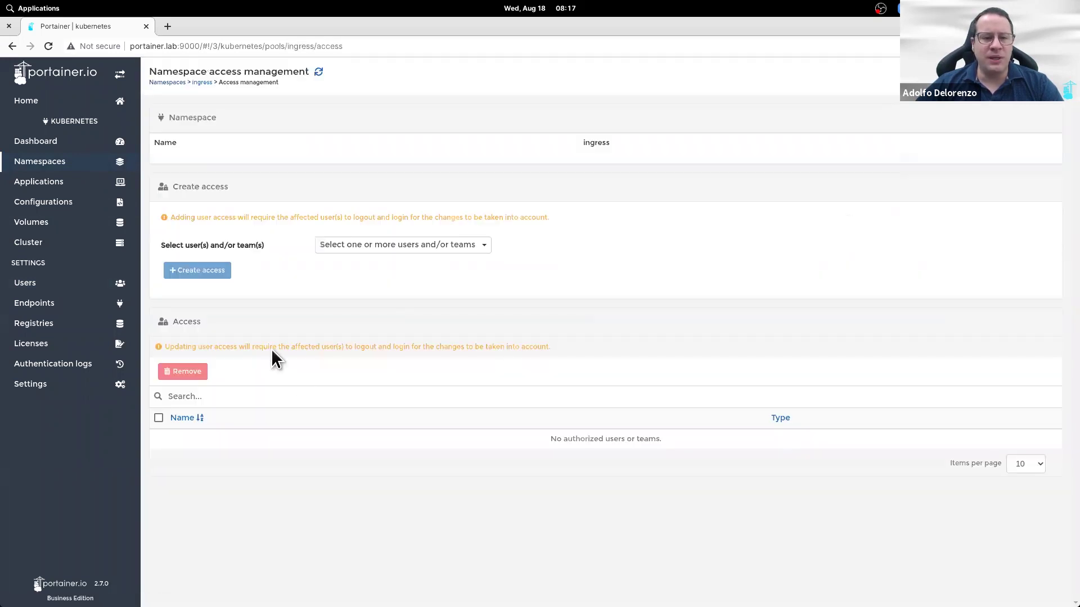
left_click(412, 247)
left_click(388, 293)
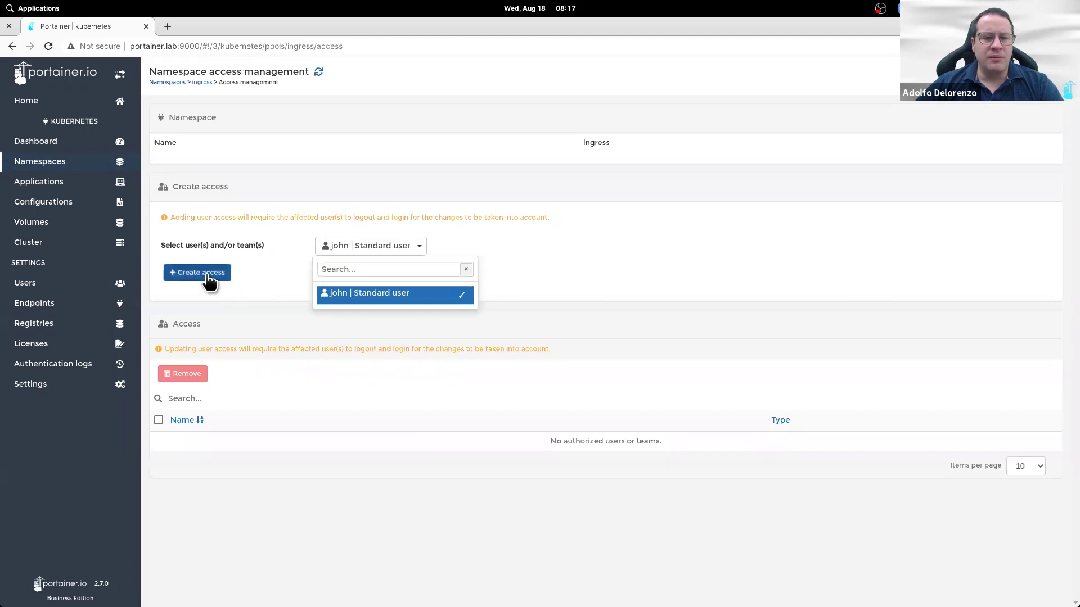
left_click(210, 275)
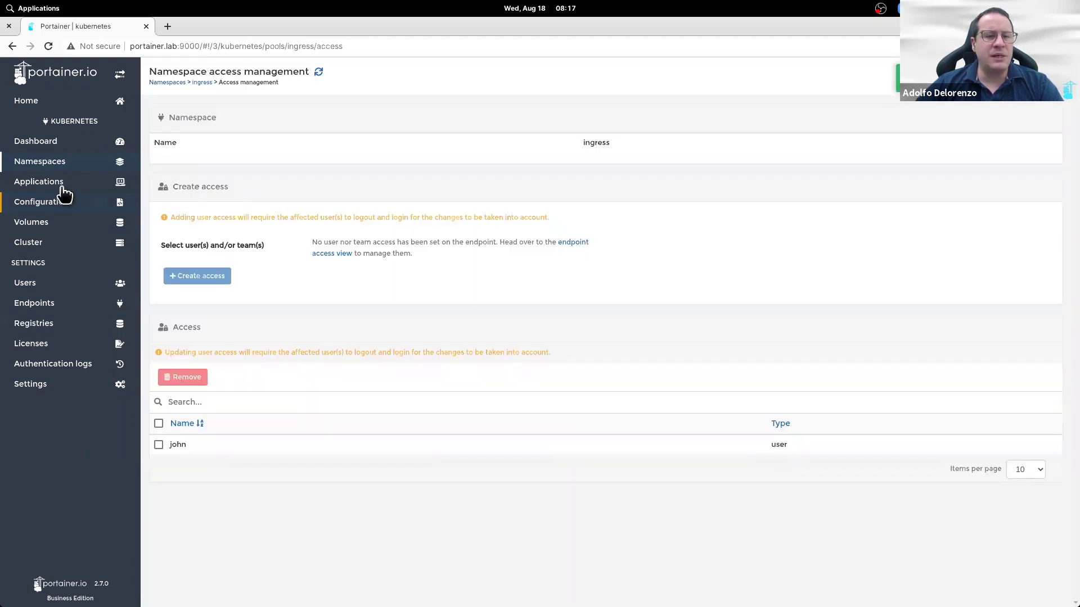
Step: Grant the standard user access to the metallb-system namespace
left_click(70, 168)
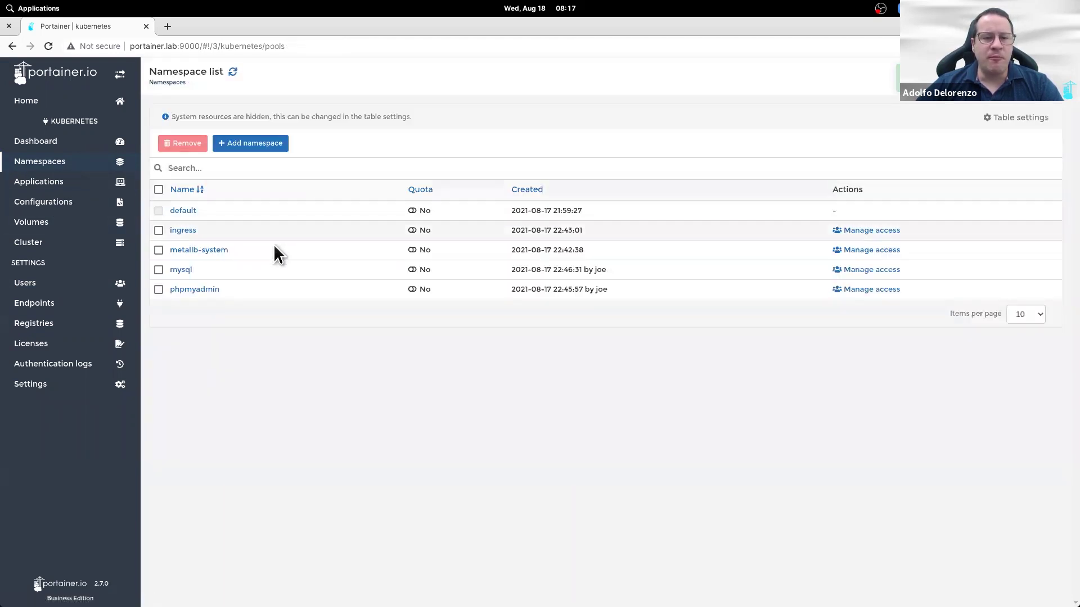
left_click(872, 250)
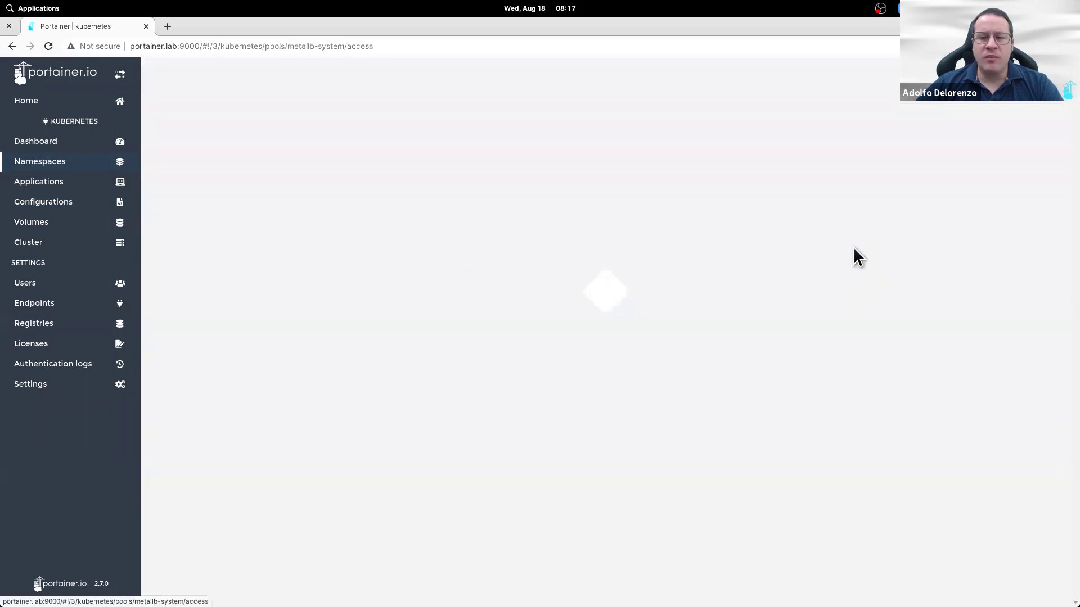
left_click(380, 249)
left_click(378, 296)
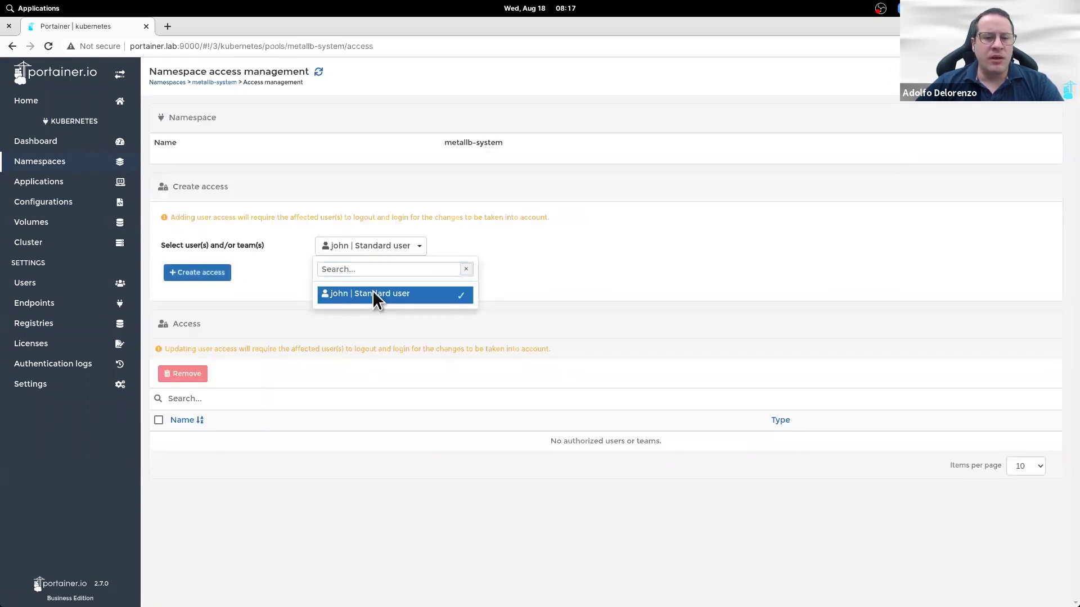
left_click(208, 272)
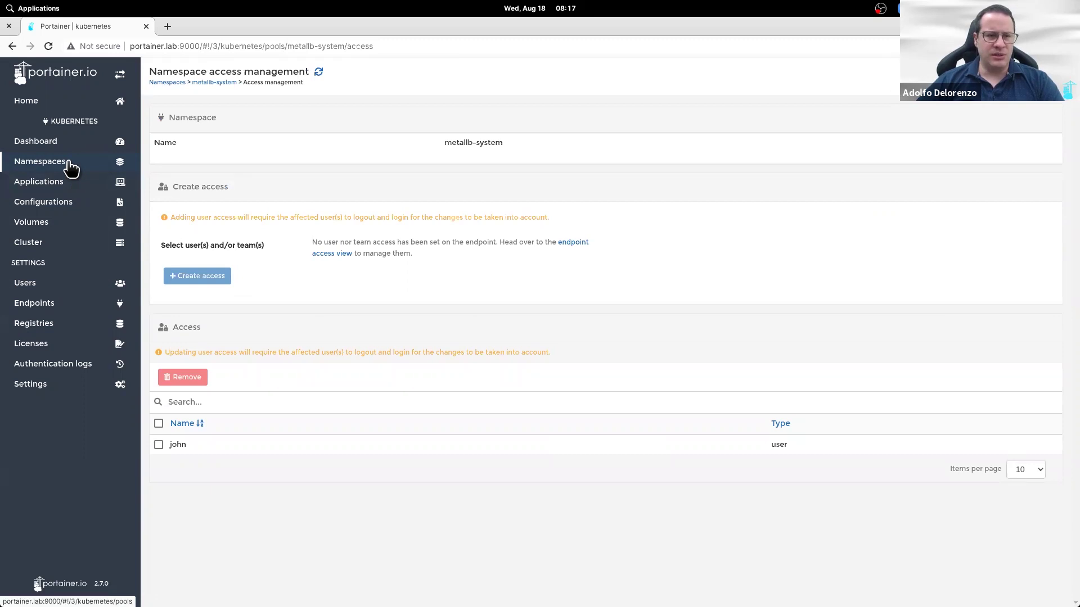
Step: Give the standard user access to the phpmyadmin namespace, then go to Cluster setup
left_click(71, 169)
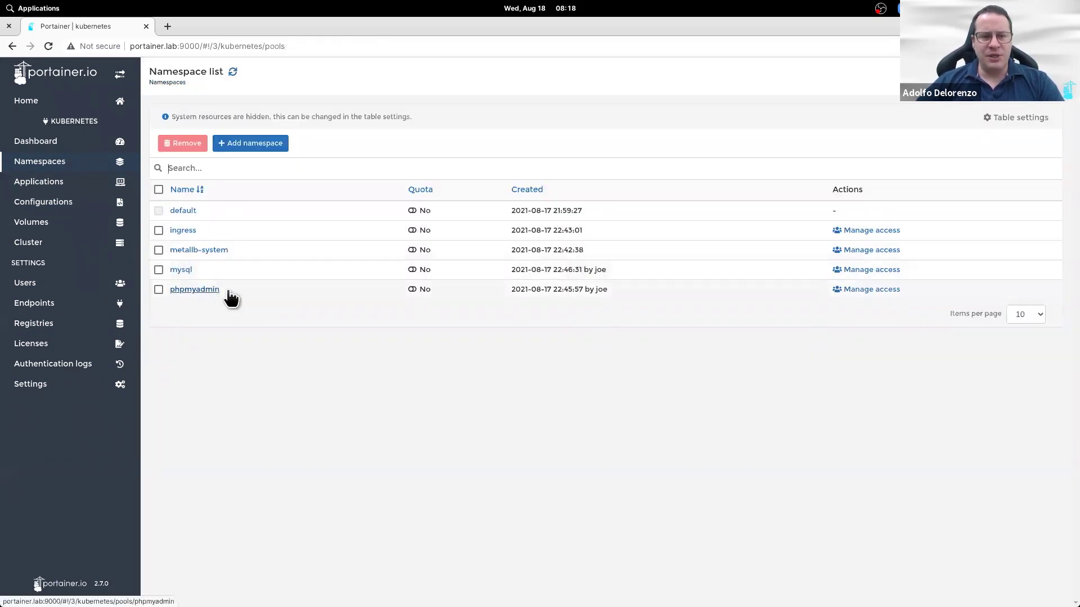
left_click(874, 290)
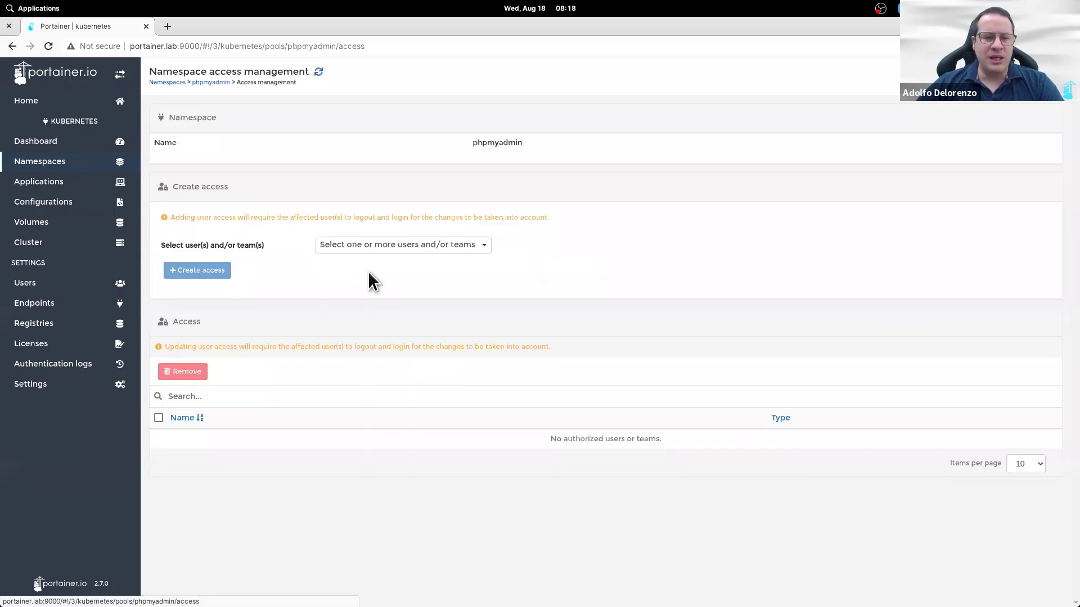
left_click(439, 258)
left_click(429, 289)
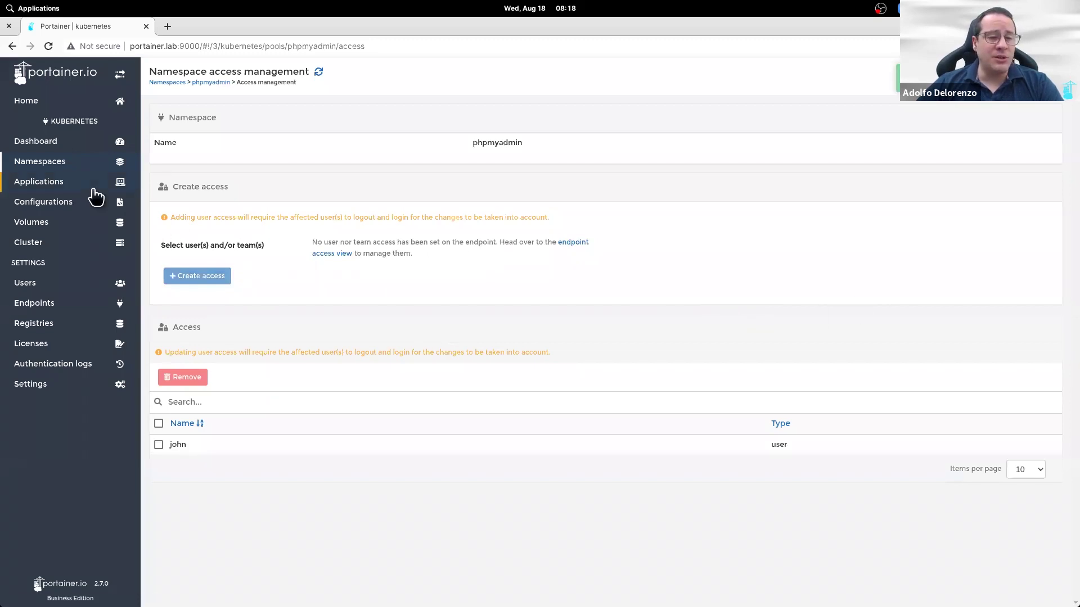
left_click(67, 247)
Step: Save the Kubernetes features configuration for the cluster
scroll(412, 378, "down", 2)
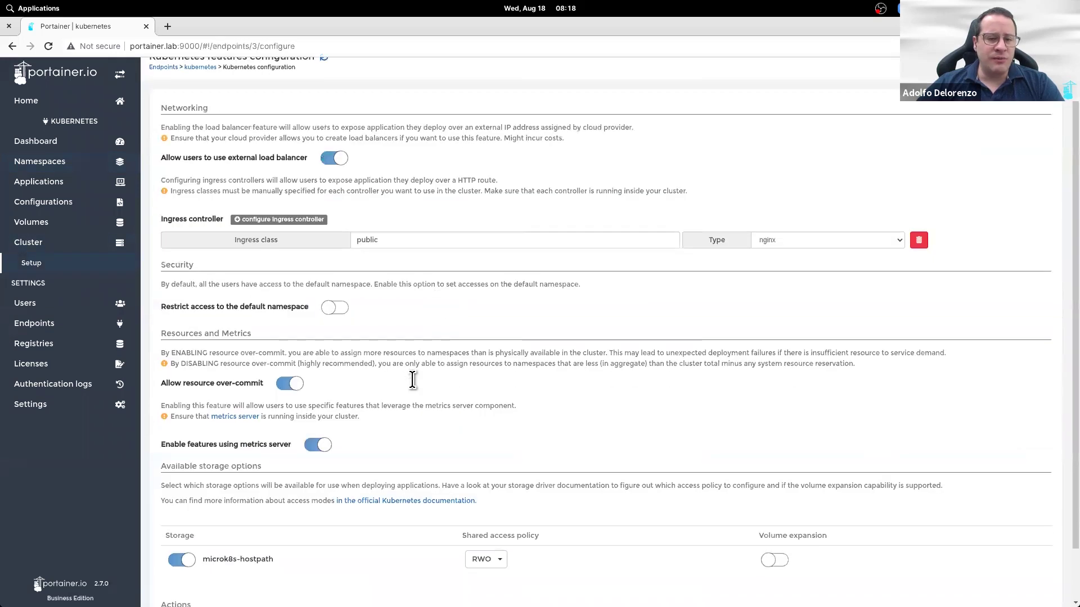
left_click(202, 588)
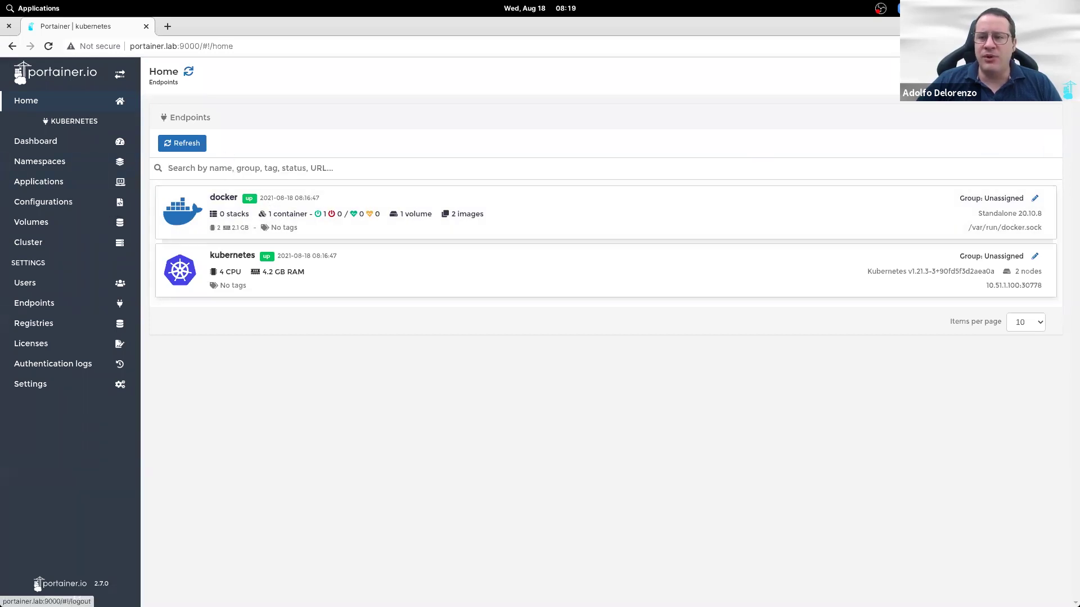
Step: Sign in as the standard user and check which kubernetes namespaces it can see
left_click(1051, 85)
type("john")
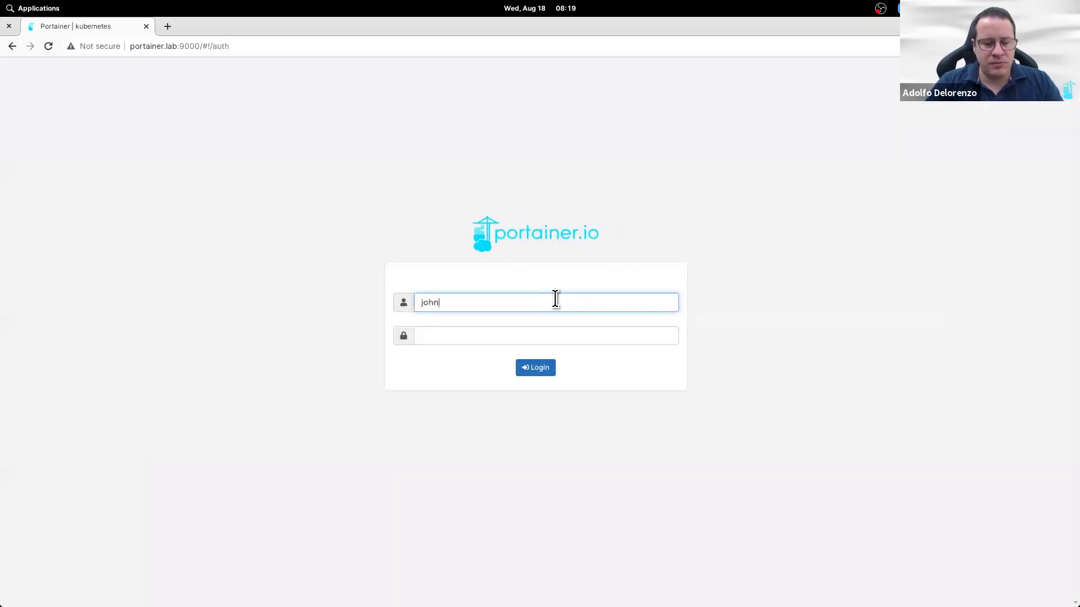
key("Tab")
type("*********")
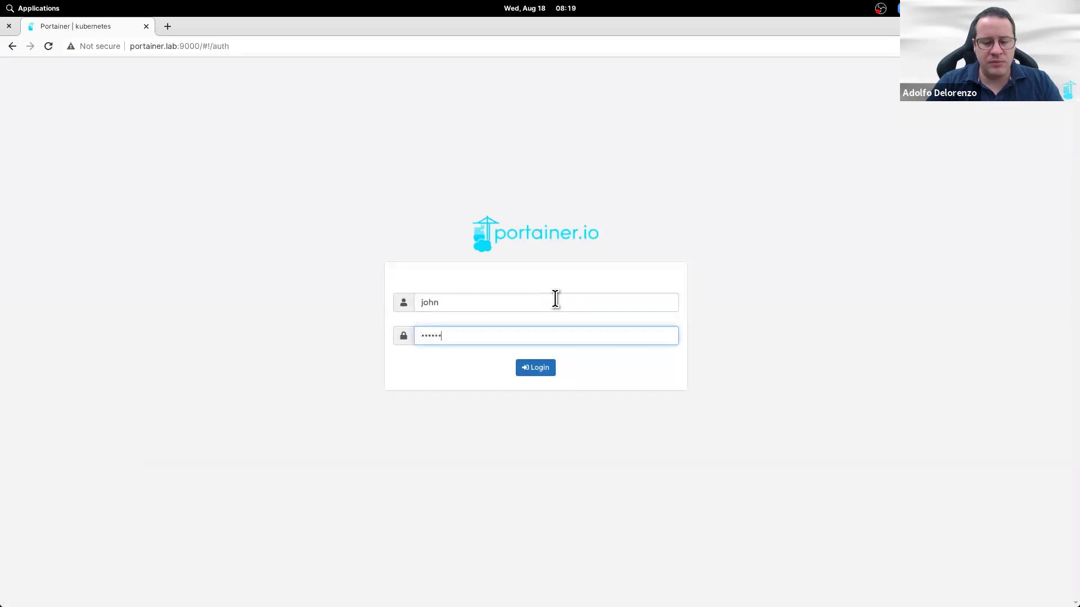
key("Return")
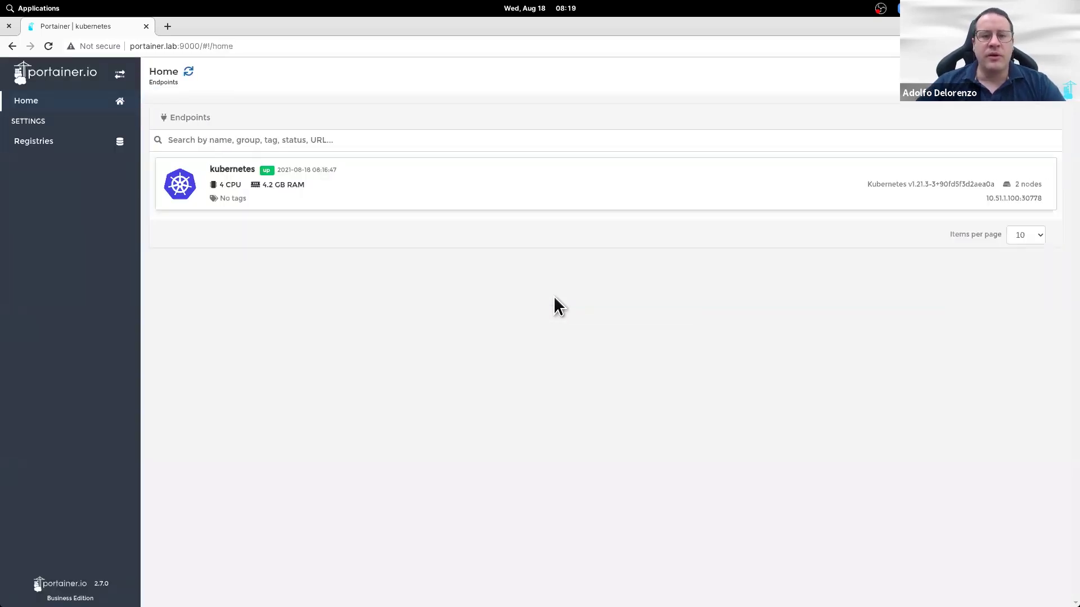
left_click(563, 201)
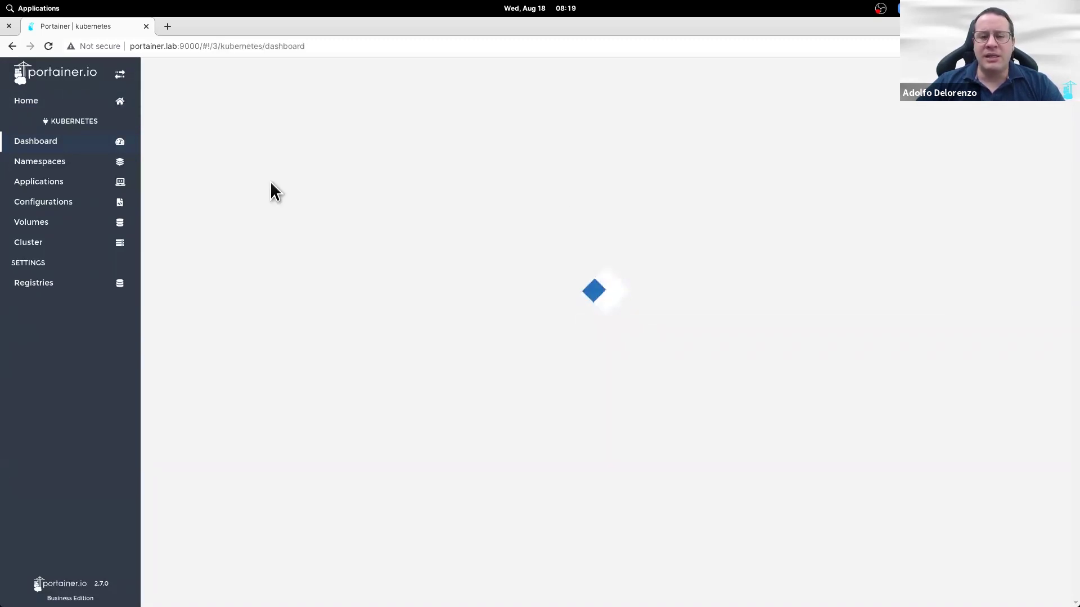
left_click(72, 162)
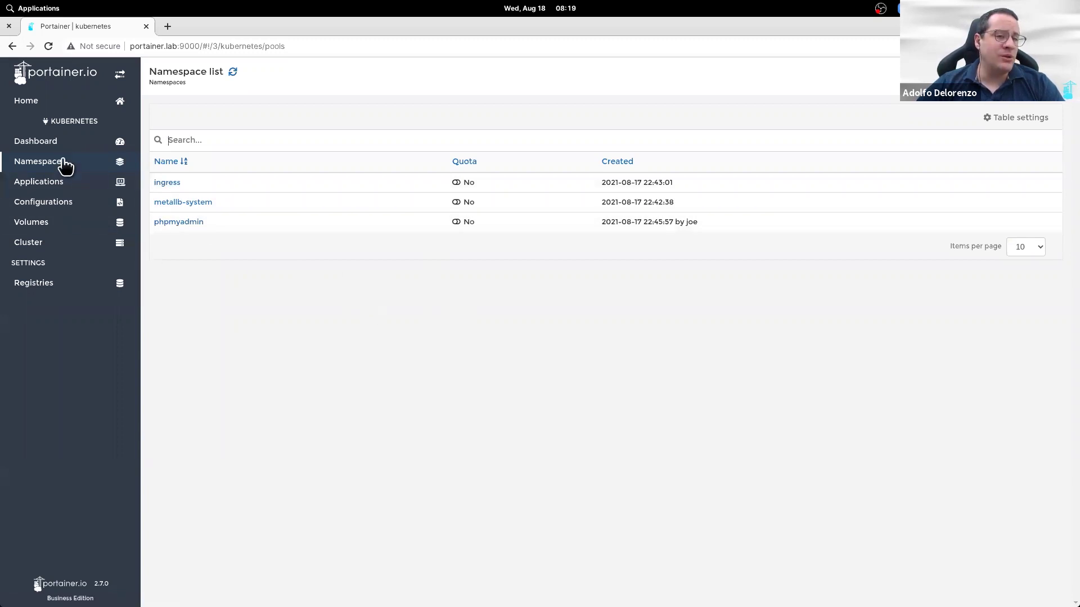
Step: Open the dash application's mysql.portainer.ee HTTP route from the Applications port mappings
left_click(66, 185)
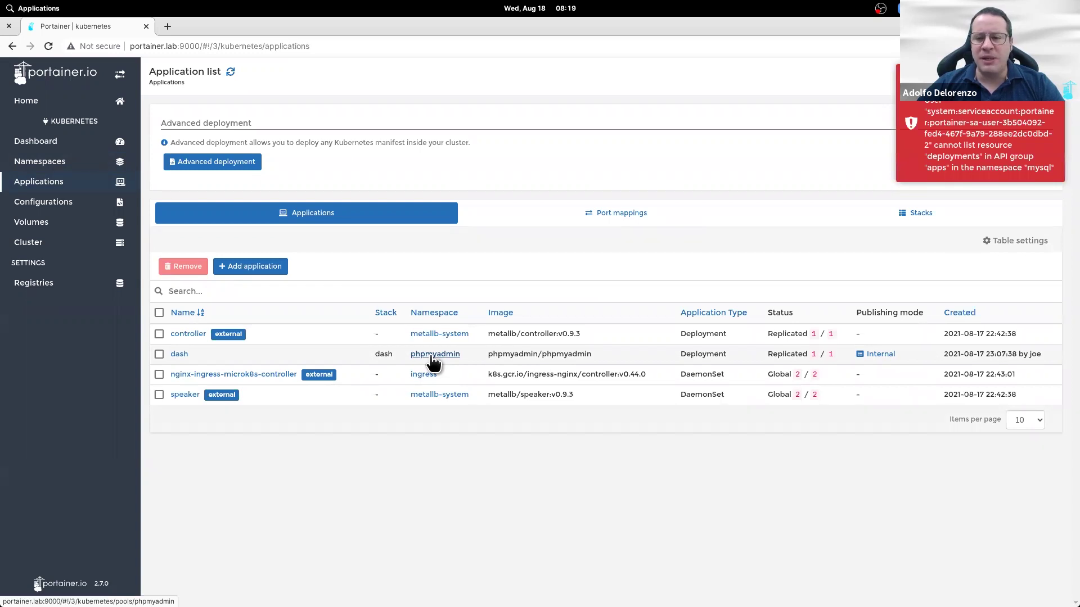
left_click(878, 356)
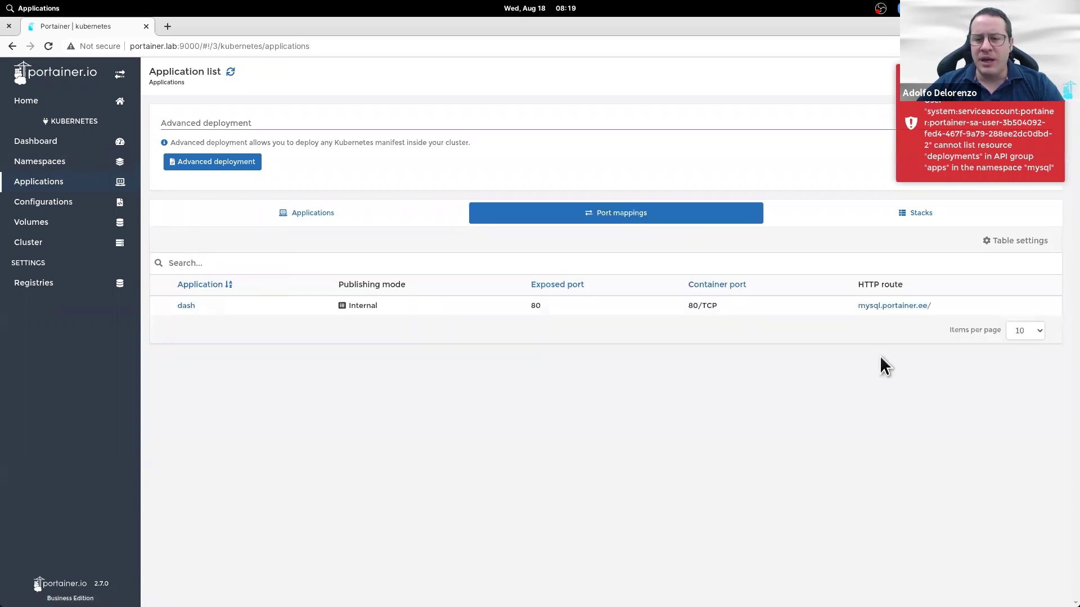
left_click(893, 307)
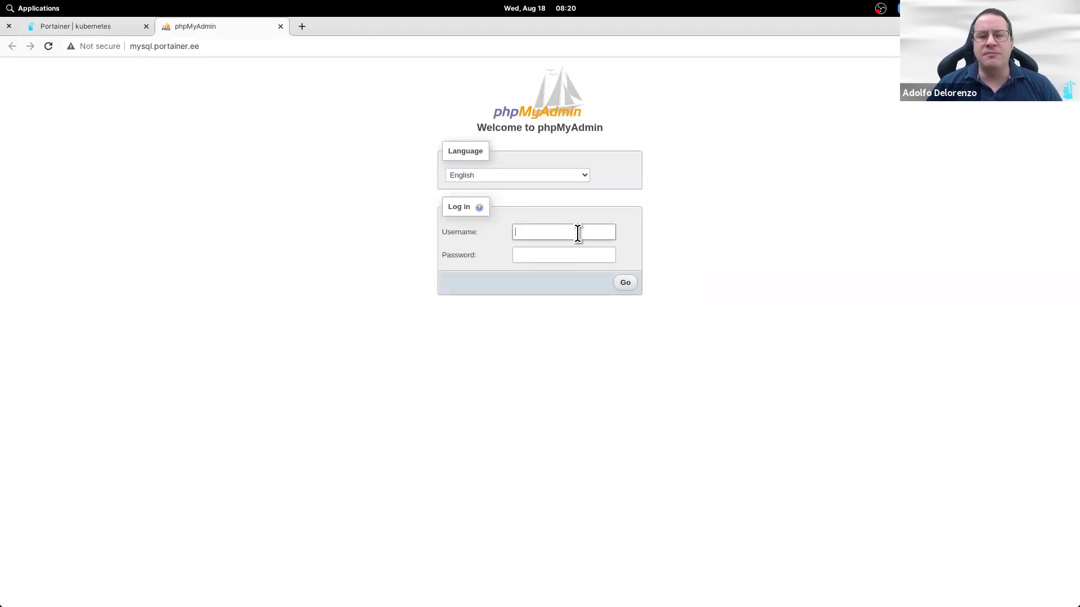
Step: Log in to phpMyAdmin with the root database credentials, then return to the Portainer tab
type("root")
key("Tab")
type("roo")
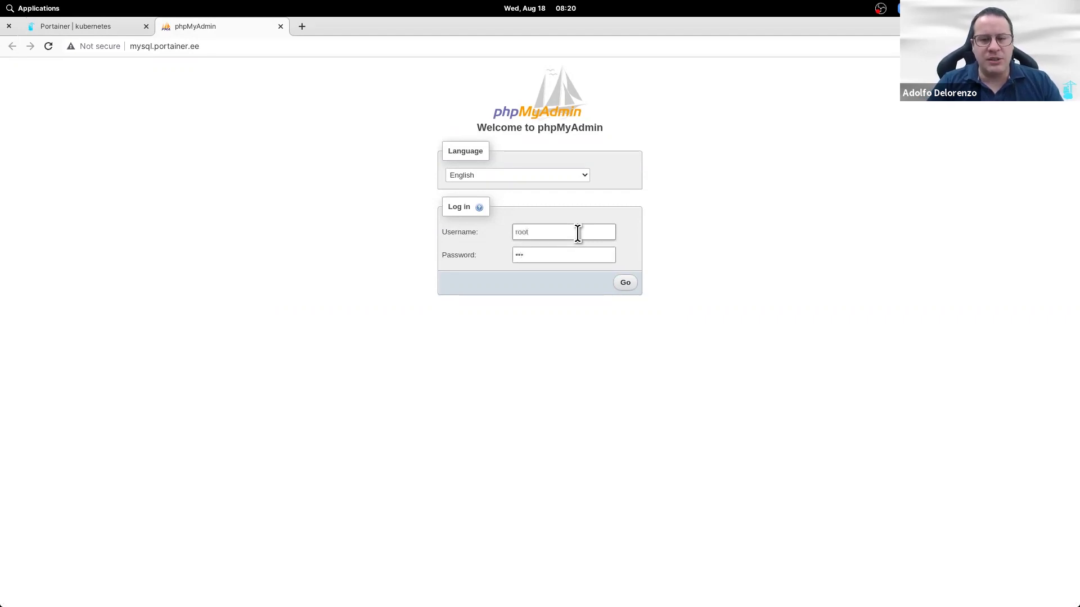
key("BackSpace")
key("BackSpace")
type("•••••")
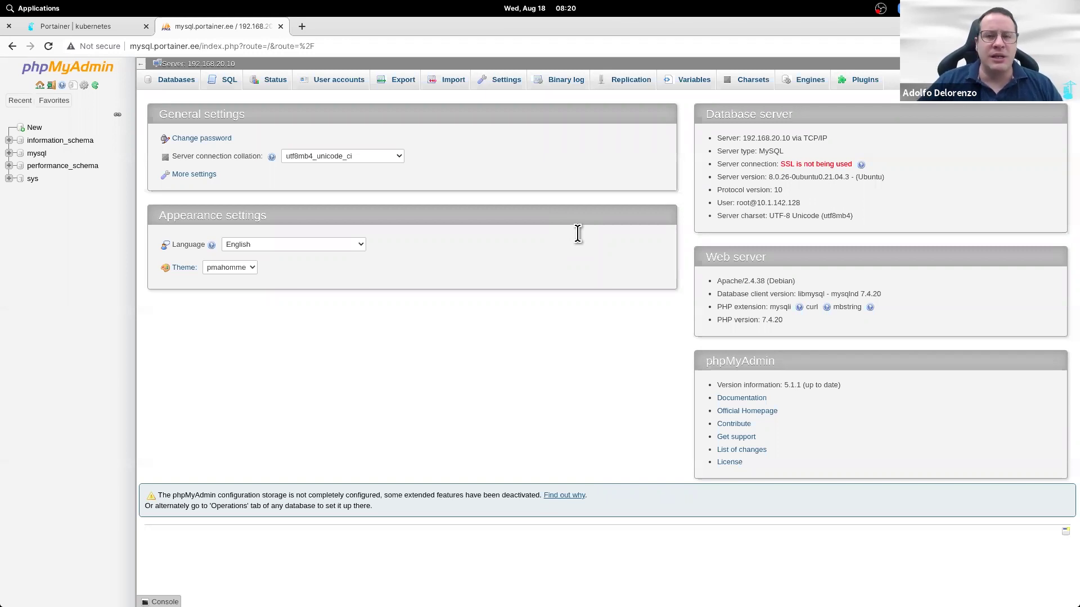
left_click(67, 29)
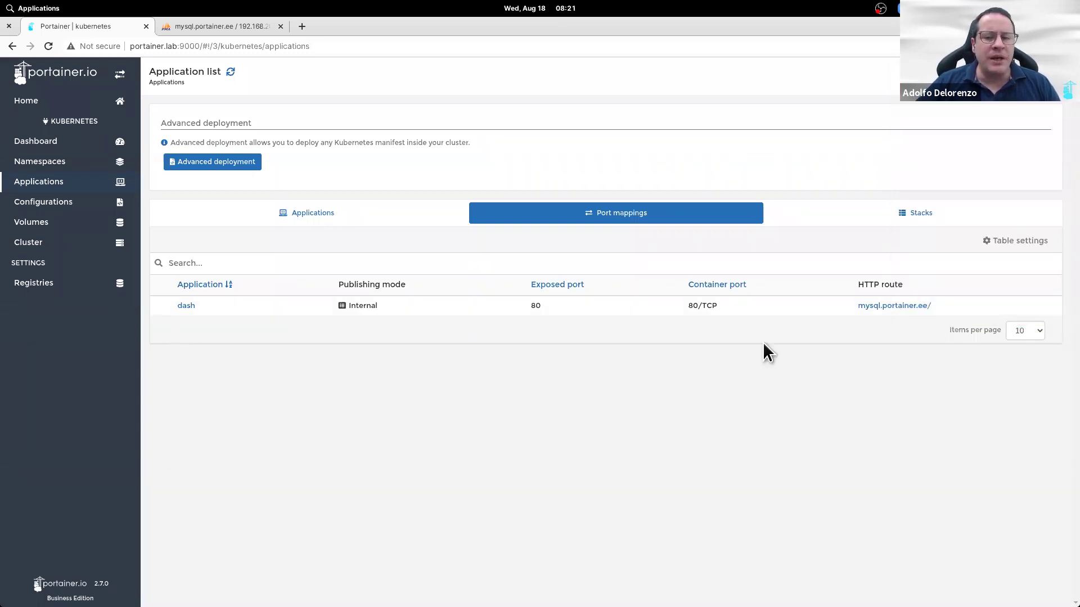
Step: Switch from port mappings back to the list of controller, dash, nginx-ingress and speaker apps
left_click(306, 221)
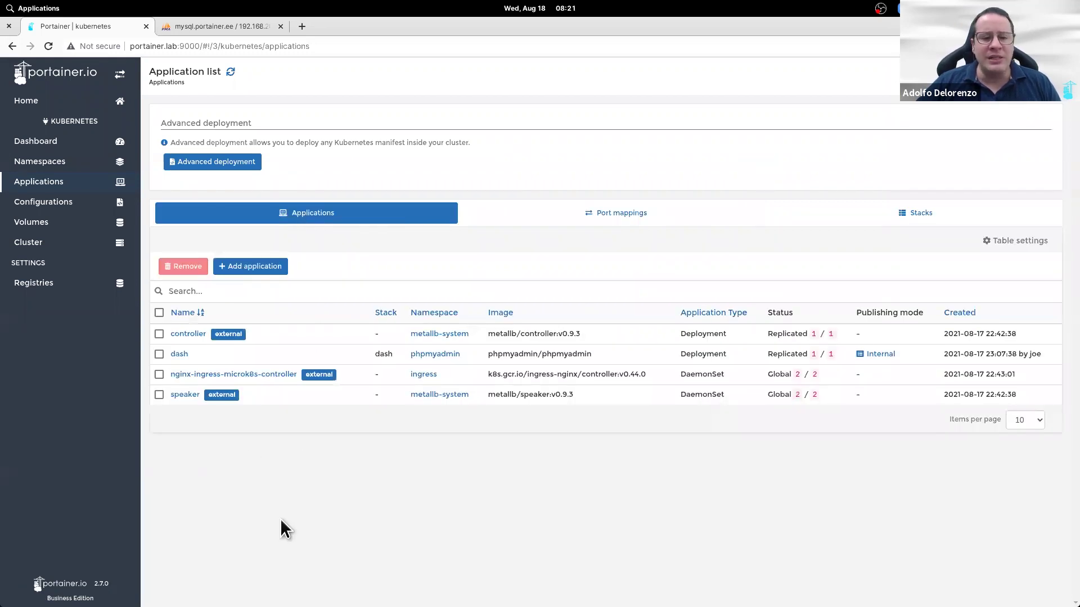
mouse_move(337, 606)
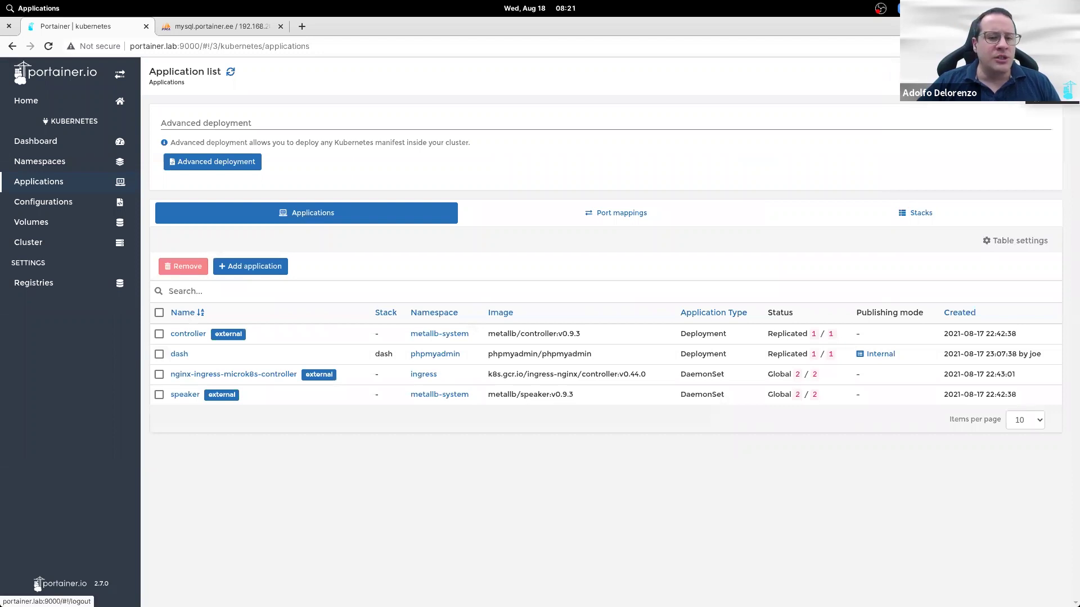
Step: Log out the standard user and sign back in as the administrator
left_click(38, 586)
type("joe")
key("Tab")
type("*********")
key("Return")
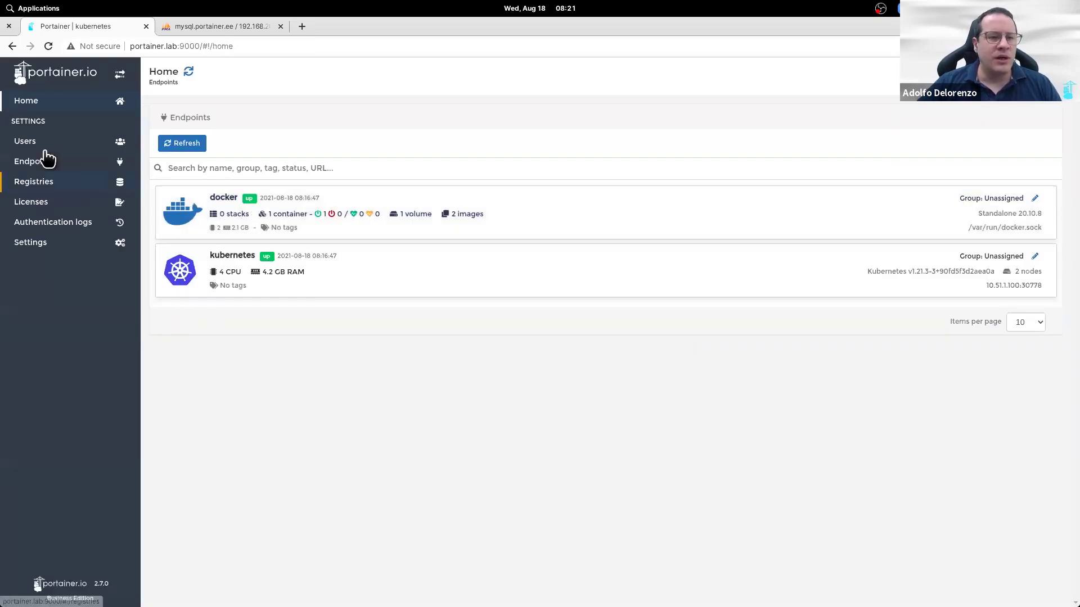
Step: Open the docker endpoint from Home and bring up its Users page
left_click(36, 142)
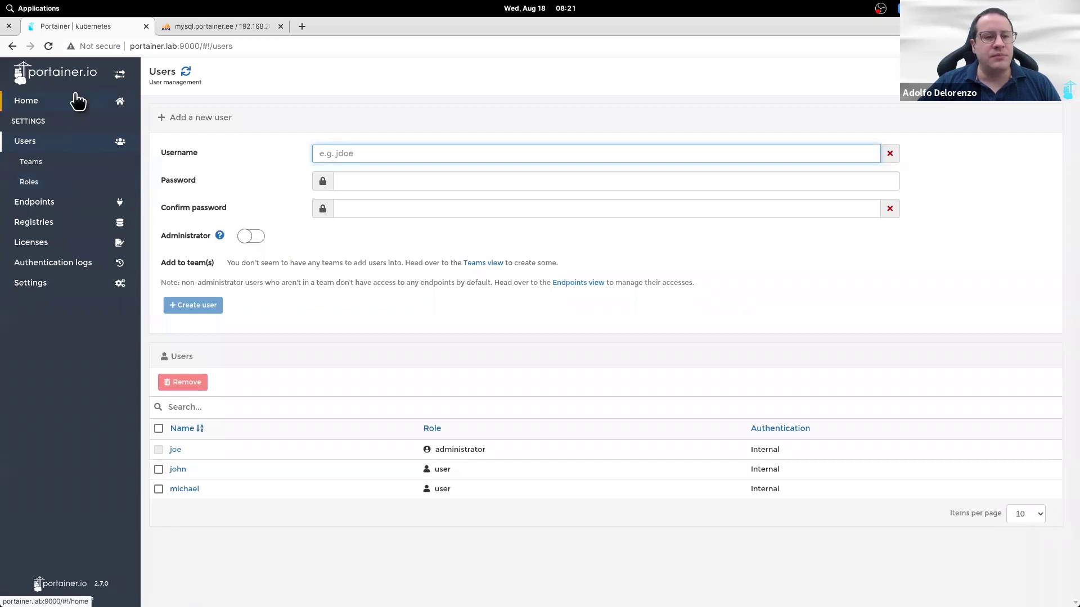
left_click(75, 100)
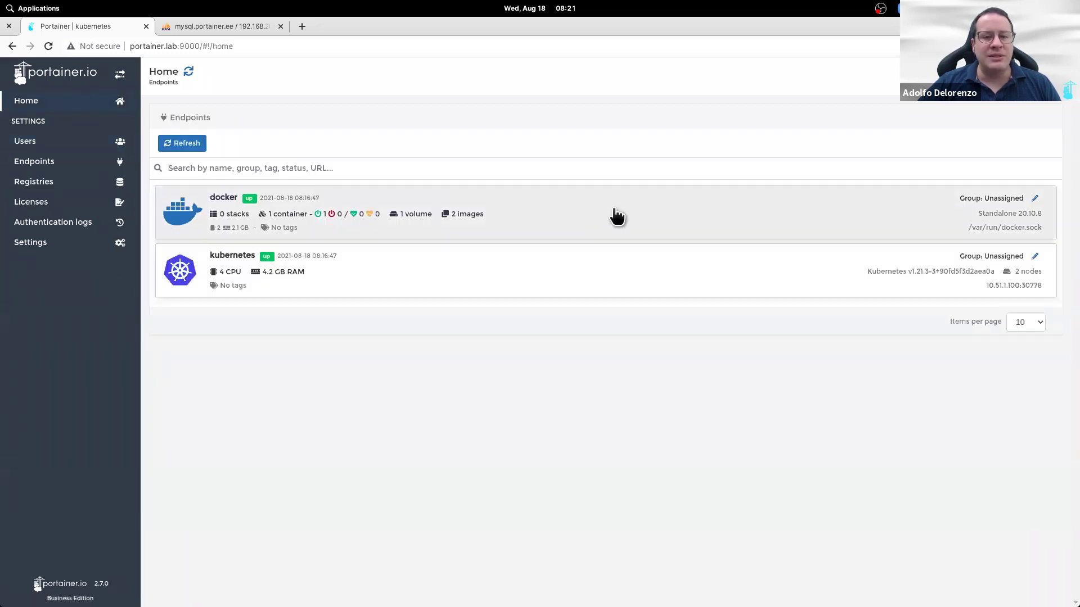
left_click(617, 215)
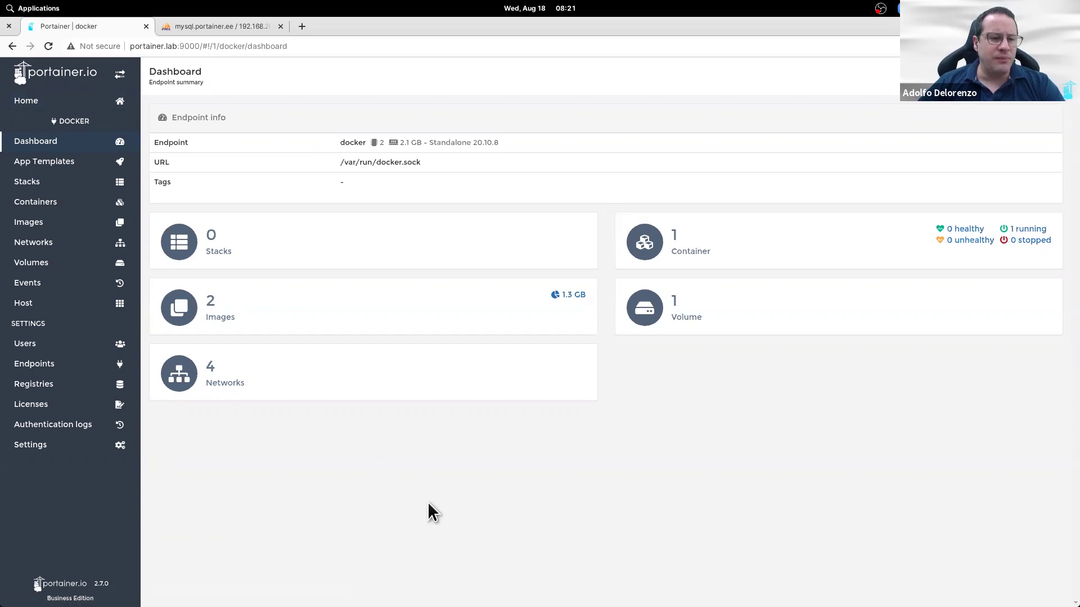
left_click(80, 349)
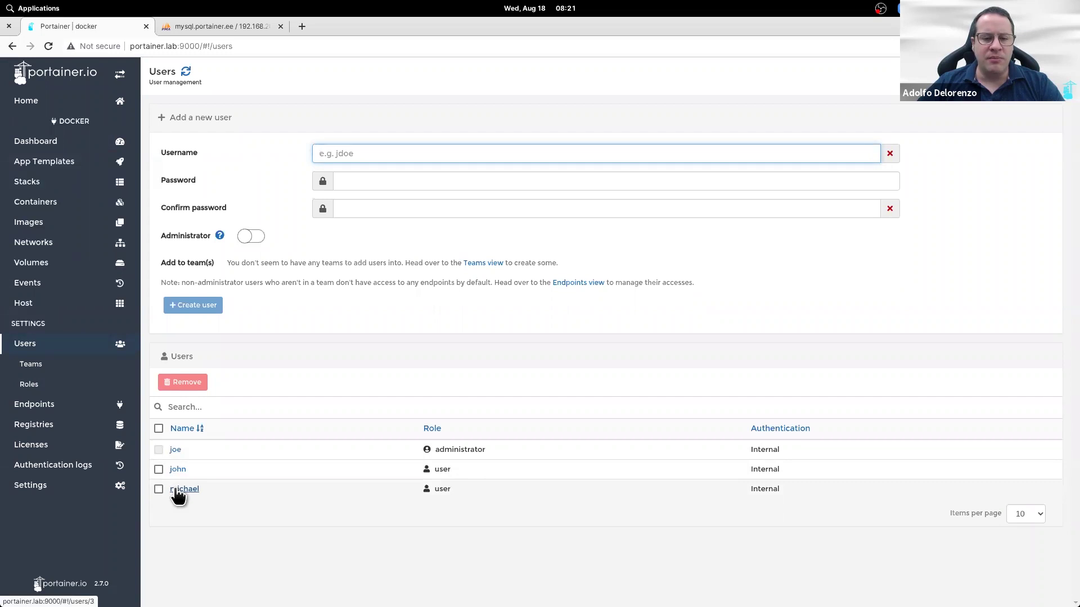
Step: View the second standard user's details, then move to the Endpoints list
left_click(178, 493)
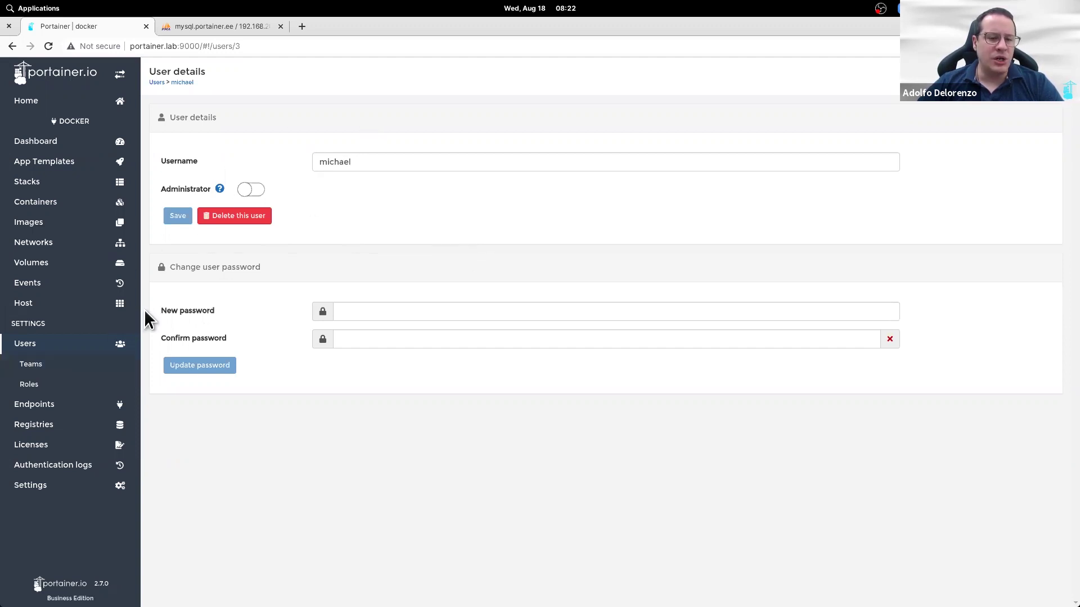
left_click(79, 405)
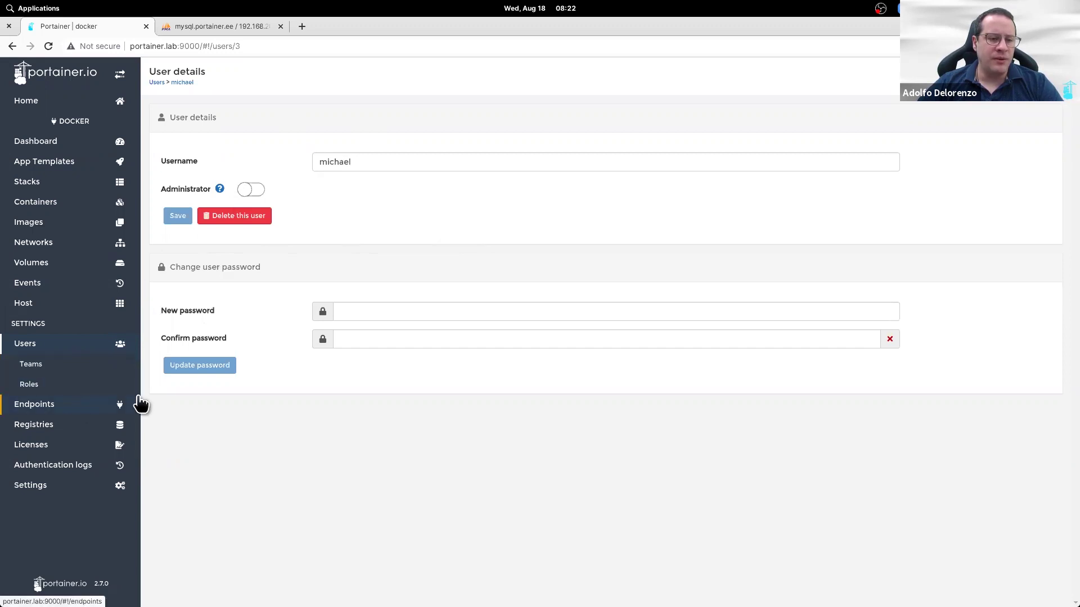
Step: Give the first new user Endpoint administrator access on the docker endpoint, then log out
left_click(895, 211)
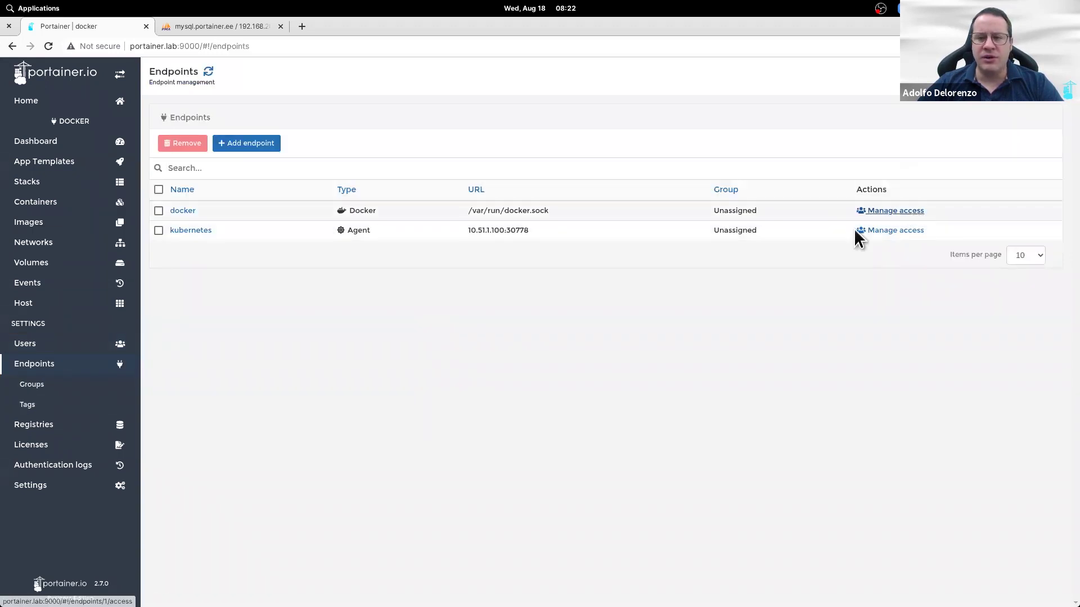
left_click(458, 284)
left_click(446, 335)
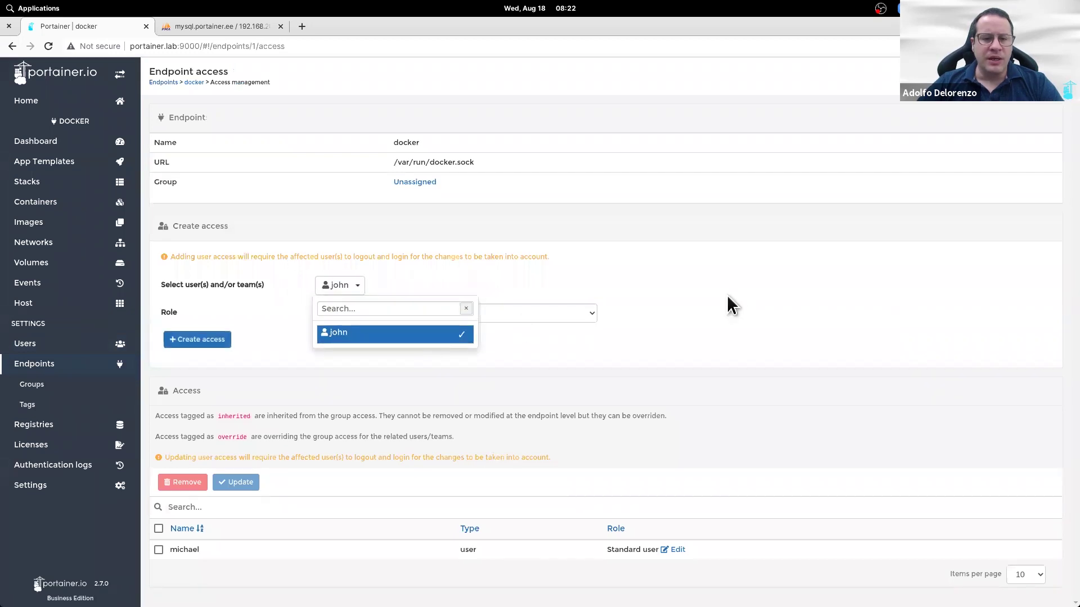
left_click(614, 315)
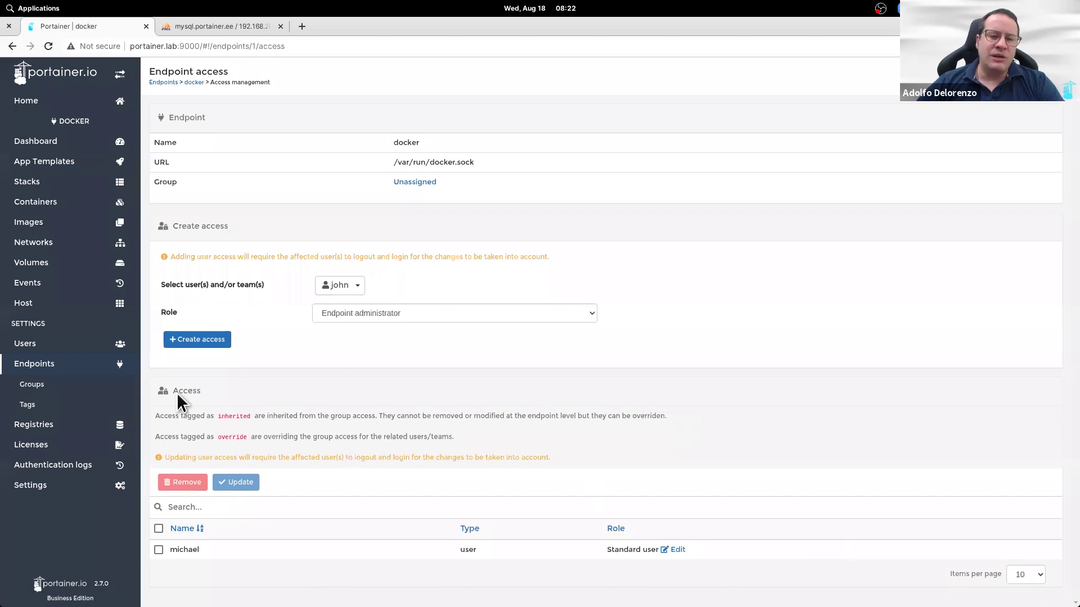
left_click(202, 342)
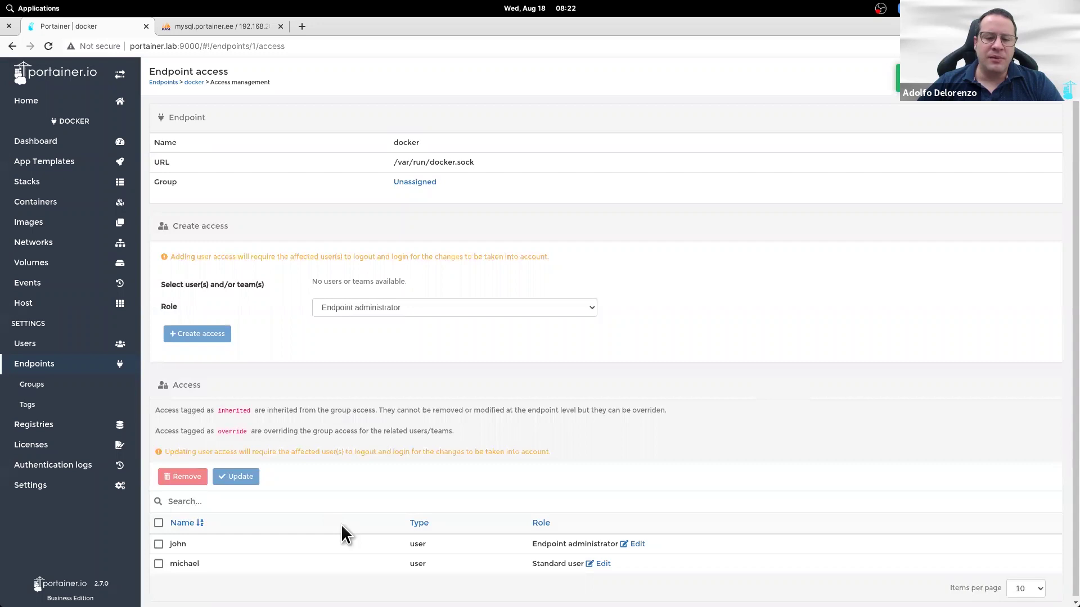
left_click(1049, 82)
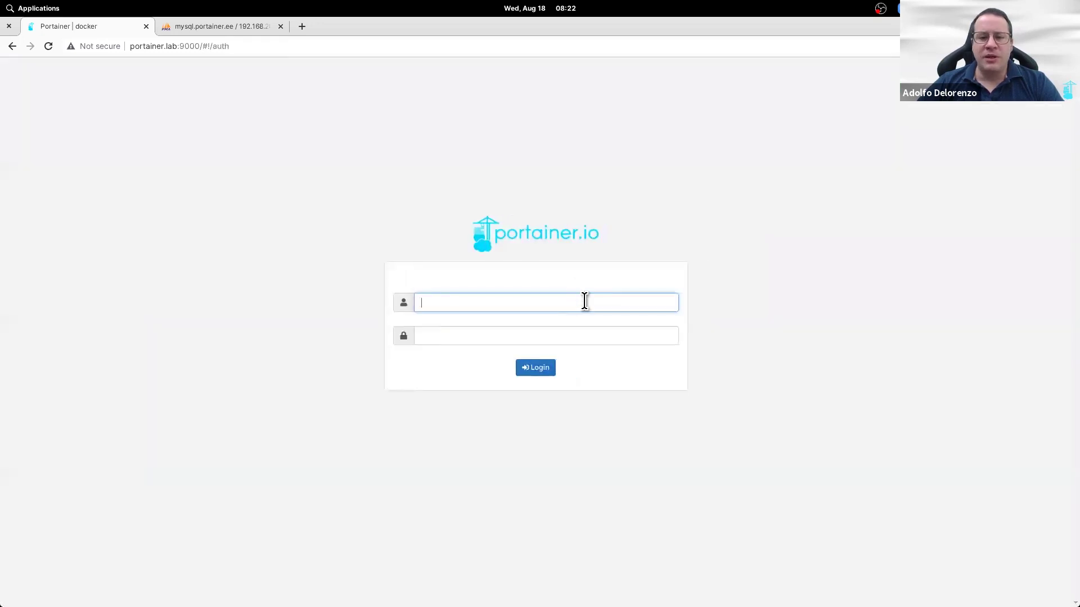
Step: Sign in as the endpoint-administrator user and view the docker endpoint's Host overview
type("john")
key("Tab")
type("*********")
key("Return")
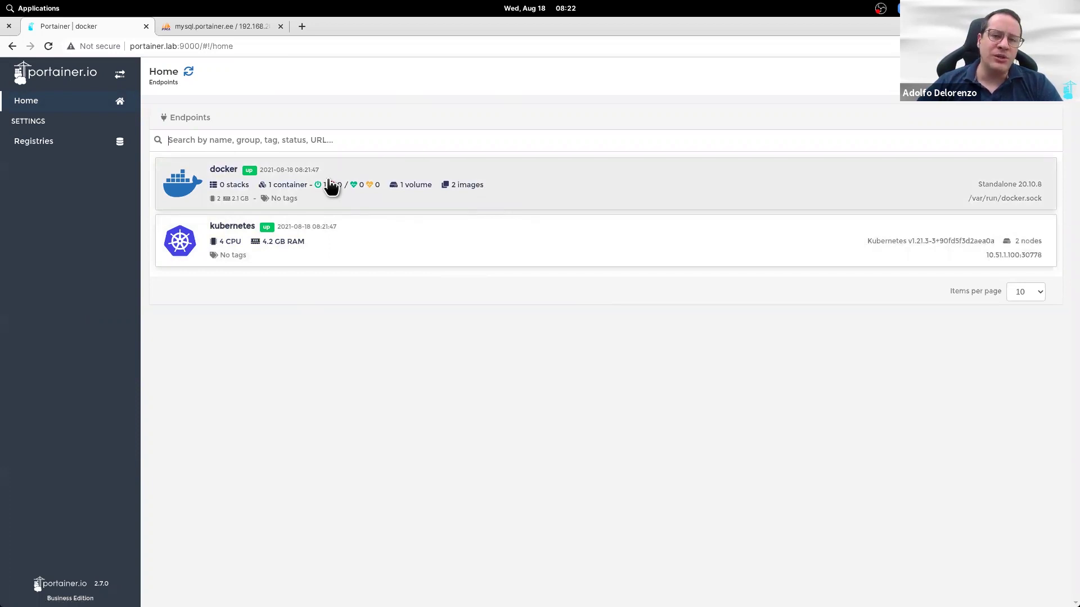
left_click(331, 186)
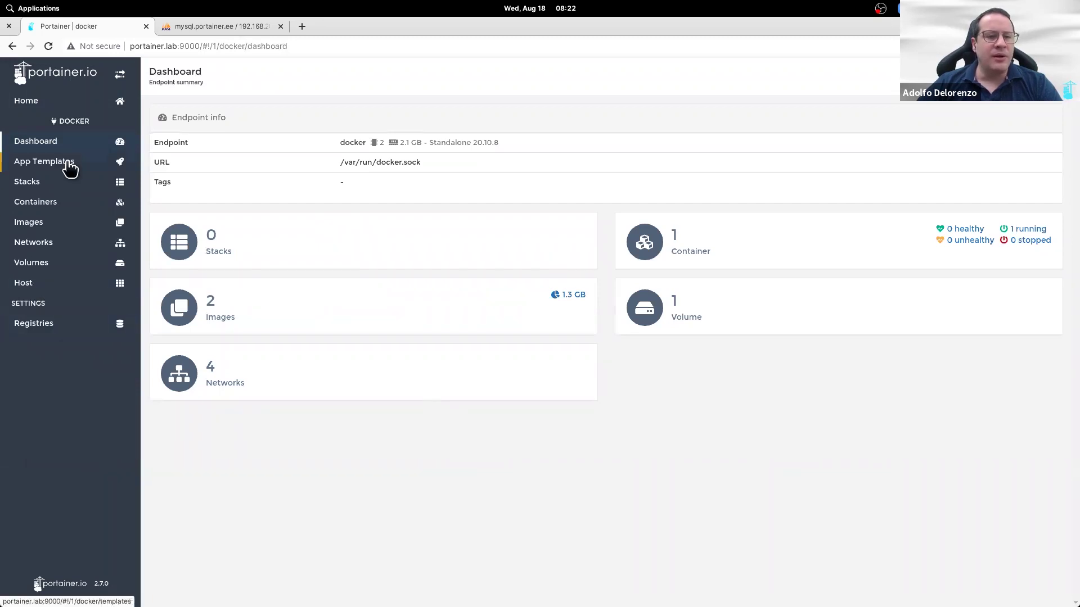
left_click(57, 290)
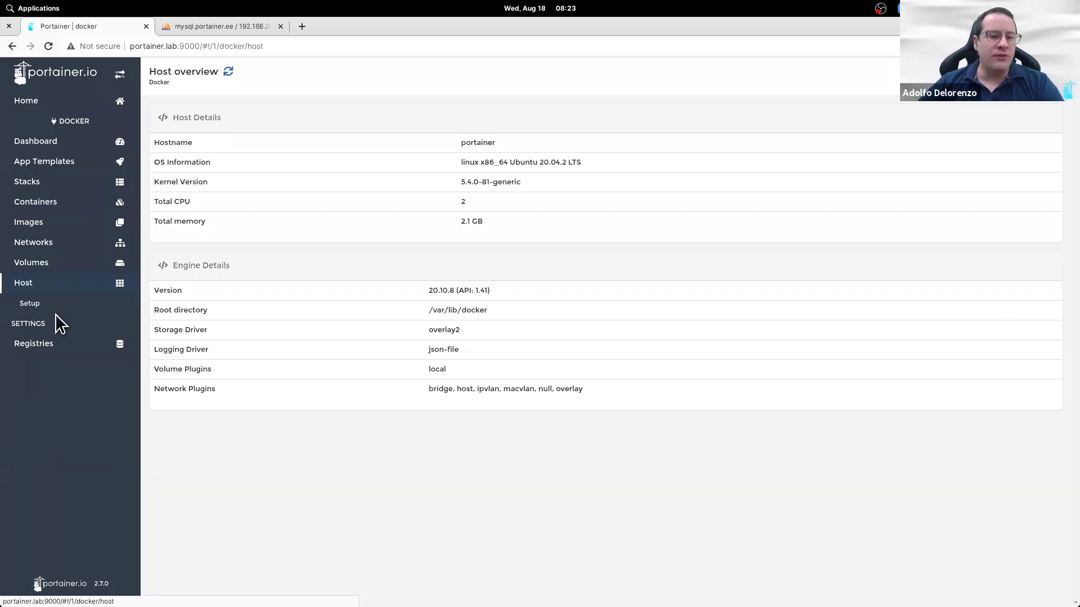
Step: Show the docker endpoint's Docker features configuration page, closing the Chat and Q&A windows
left_click(62, 313)
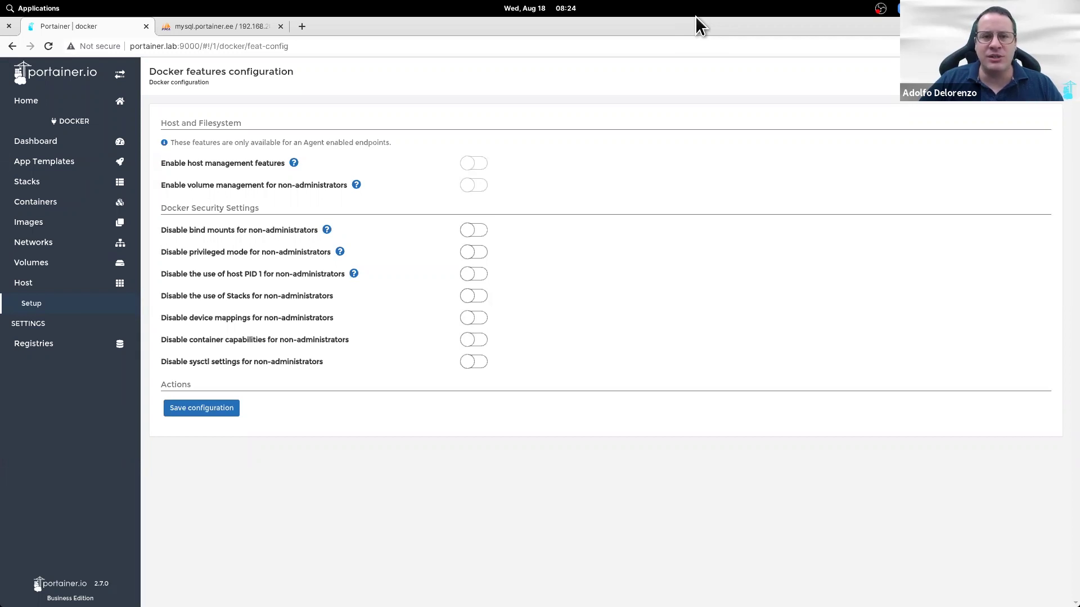
left_click(765, 52)
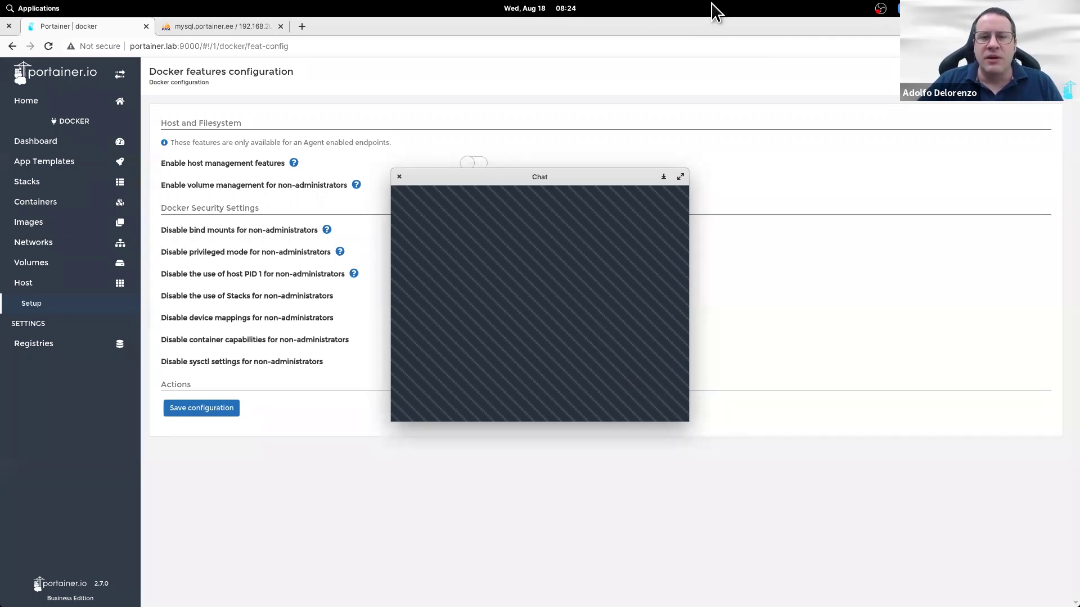
left_click(641, 210)
left_click_drag(492, 173, 823, 106)
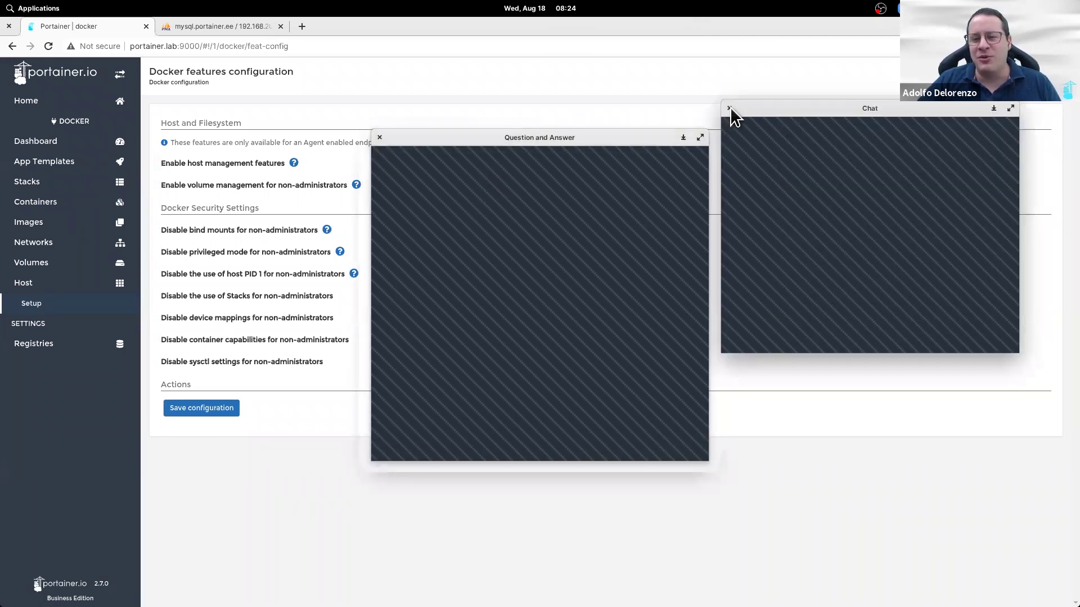
left_click(730, 108)
left_click(380, 137)
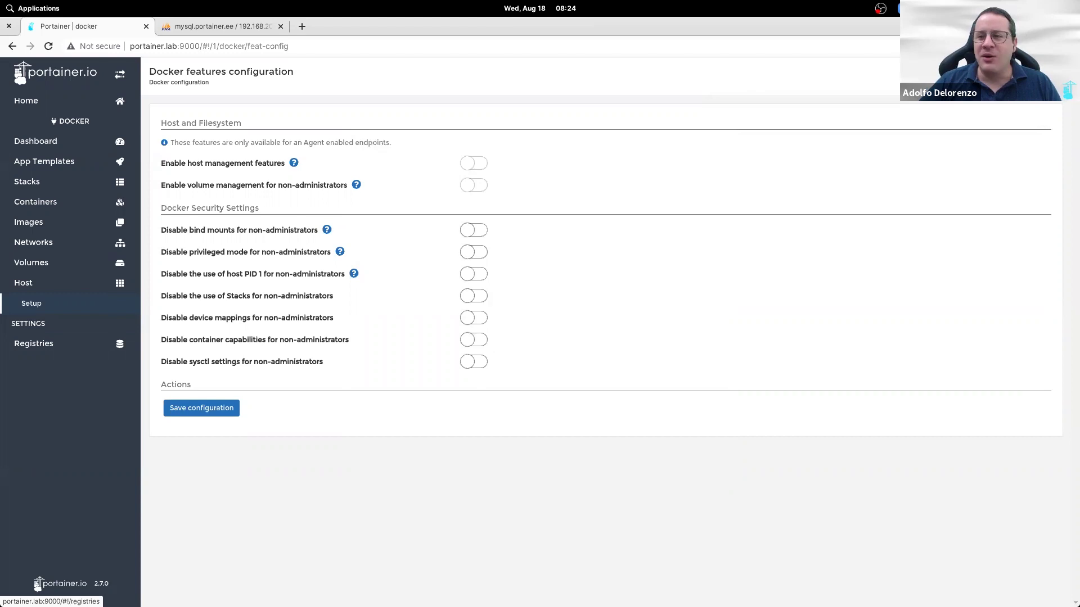
Step: Log out and sign back in as the administrator
left_click(1047, 83)
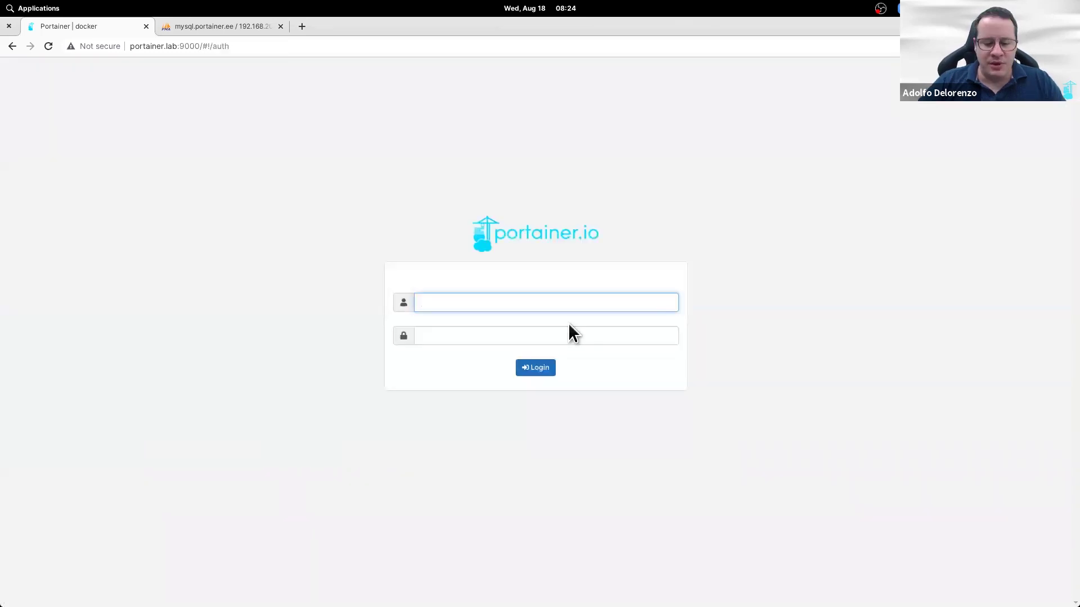
type("joe")
key("Tab")
type("*********")
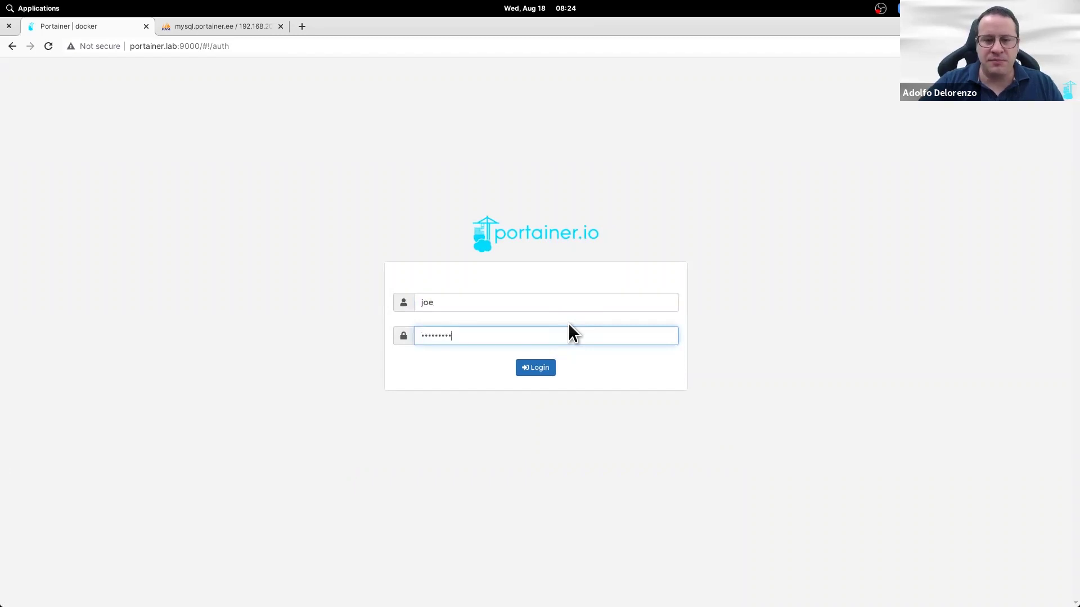
key("Return")
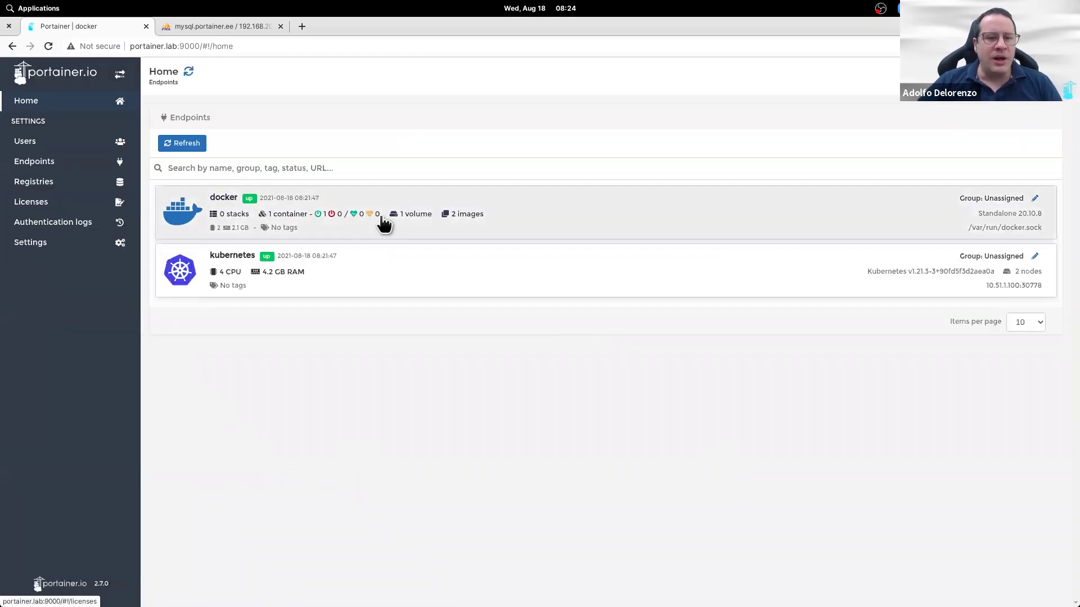
Step: Grant the second new user the Helpdesk role on the kubernetes endpoint, then log out
left_click(34, 163)
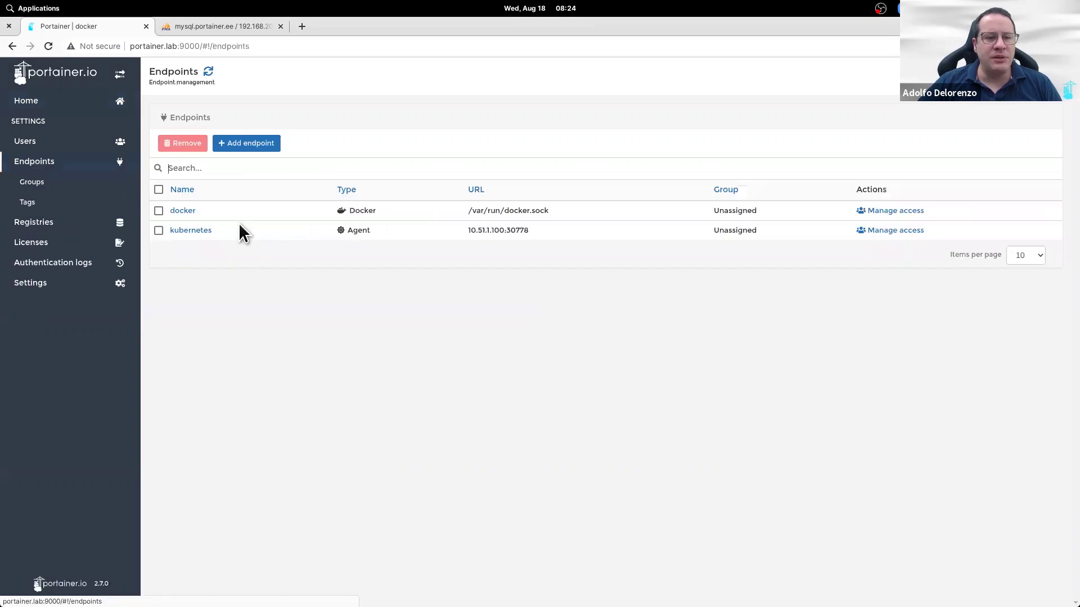
left_click(891, 231)
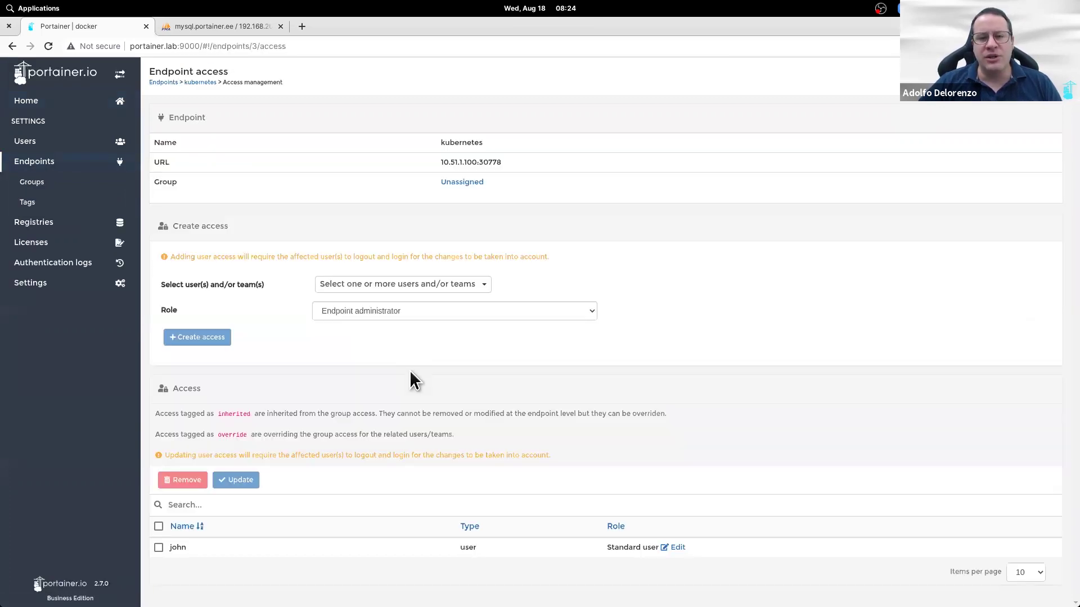
left_click(439, 291)
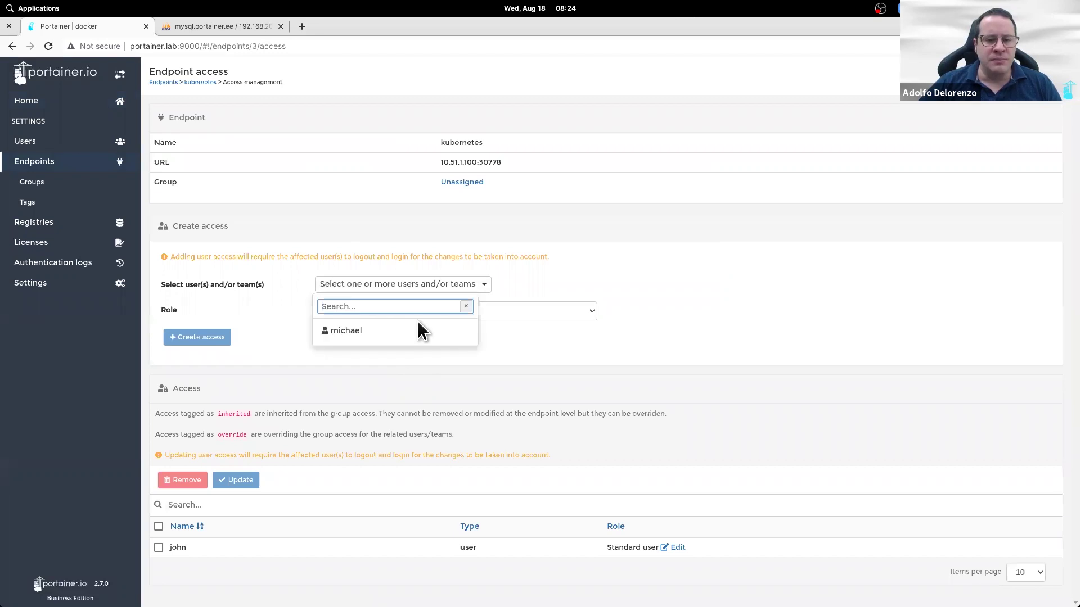
left_click(413, 331)
left_click(578, 315)
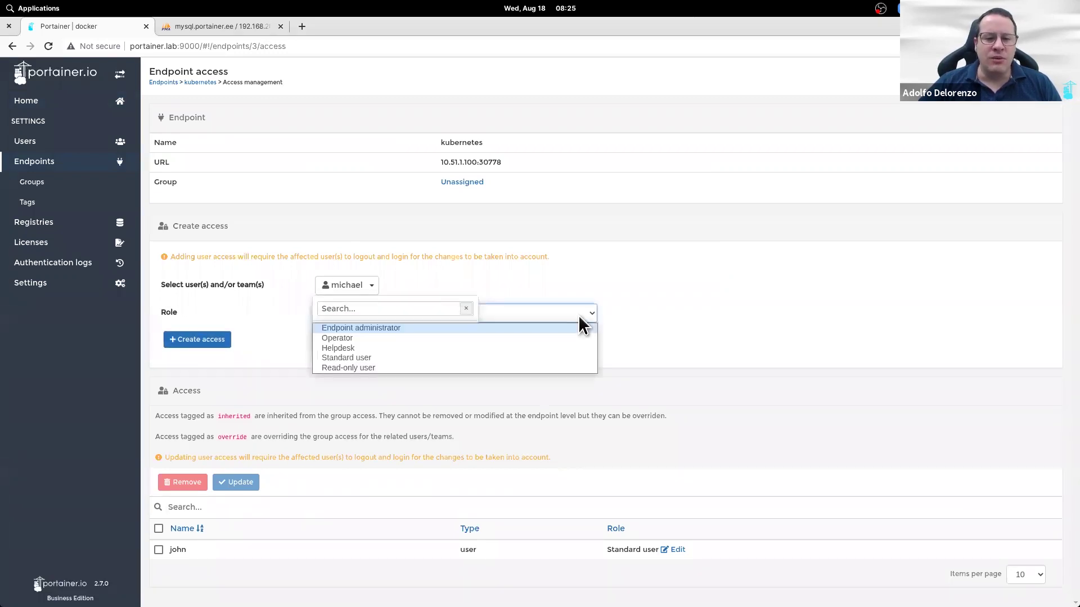
left_click(501, 347)
left_click(217, 341)
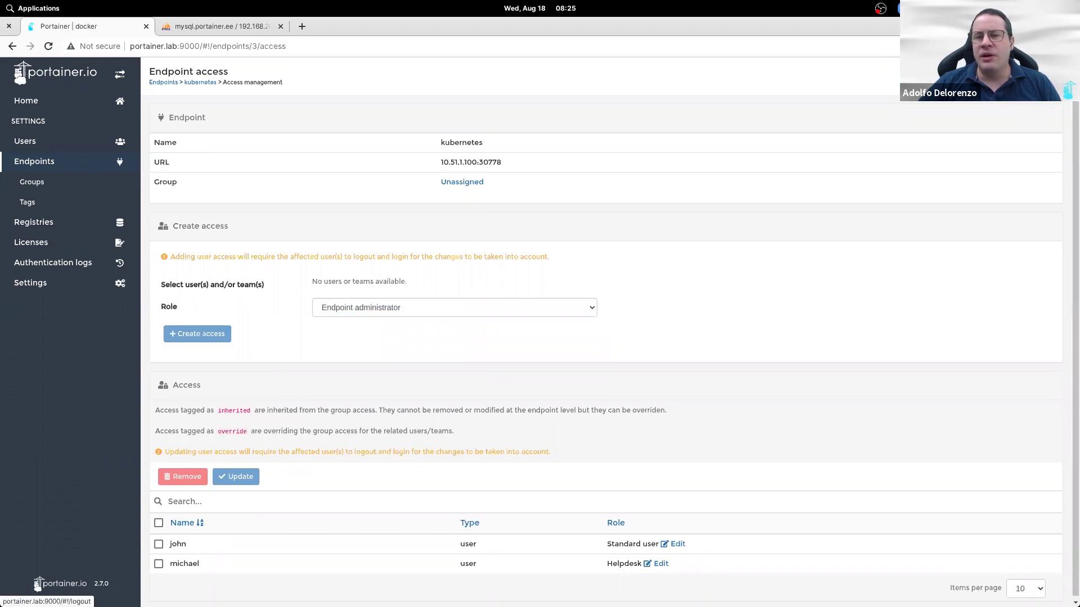
left_click(38, 584)
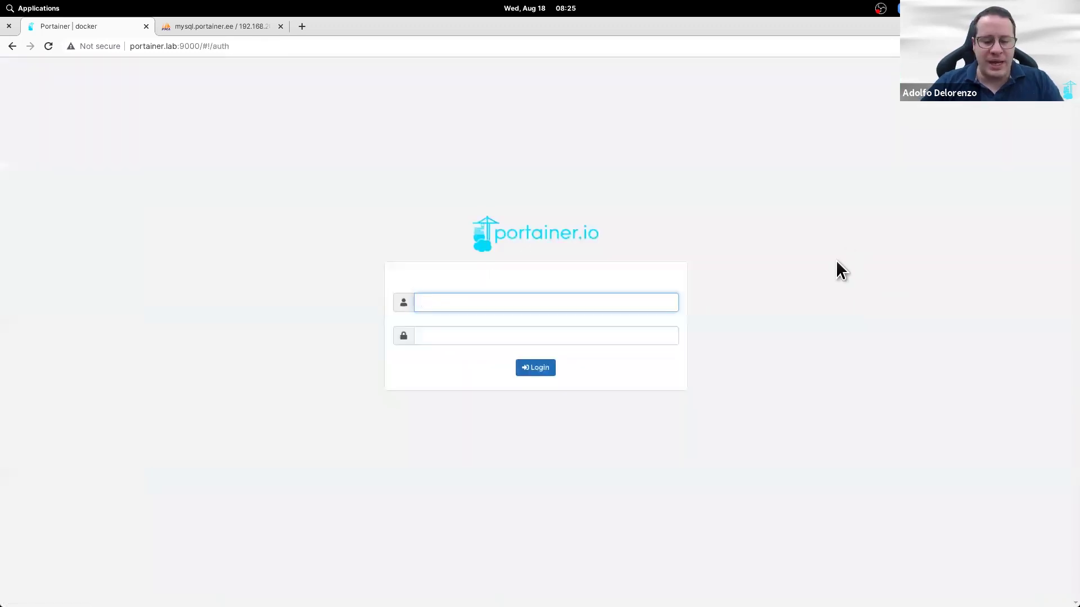
Step: Sign in as the Helpdesk user, correcting the mistyped username
type("michle")
key("BackSpace")
key("BackSpace")
key("BackSpace")
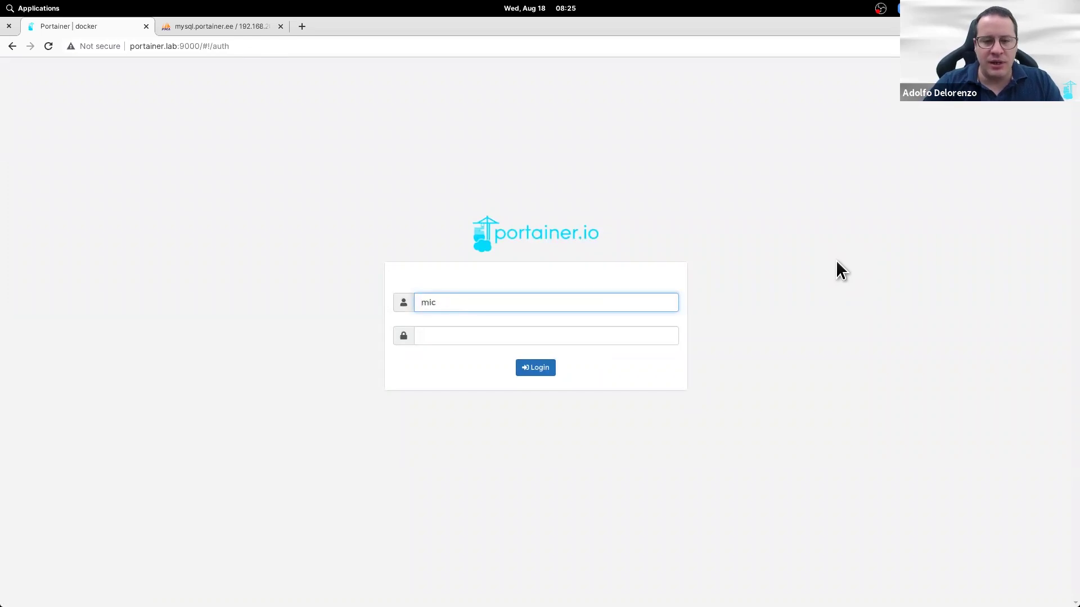
type("hael")
key("Tab")
type("•••••••••")
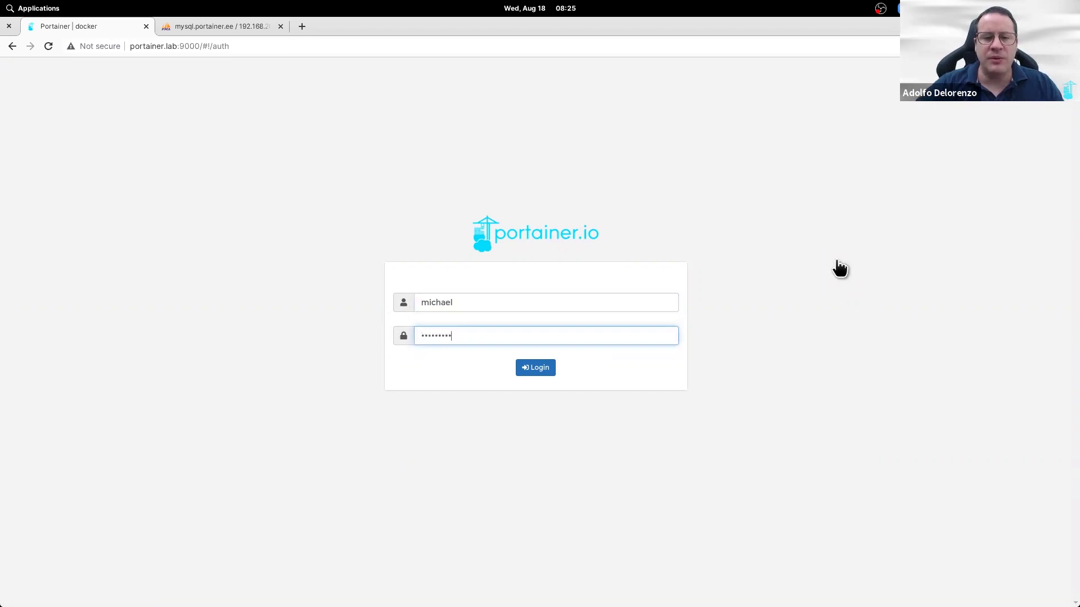
key("Return")
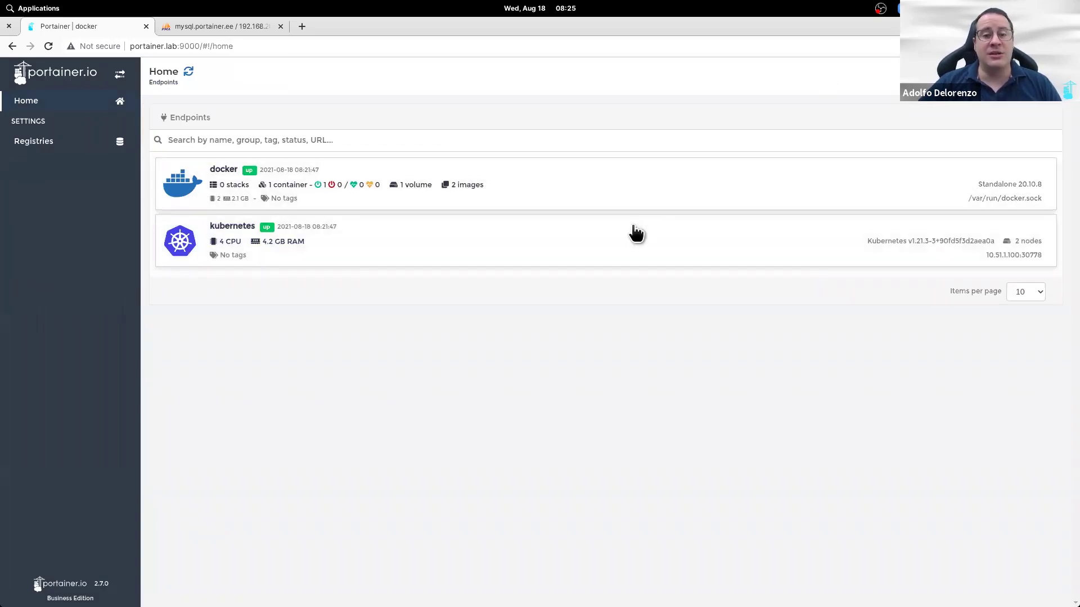
Step: View the kubernetes cluster status and nodes, then search the namespace list
left_click(622, 244)
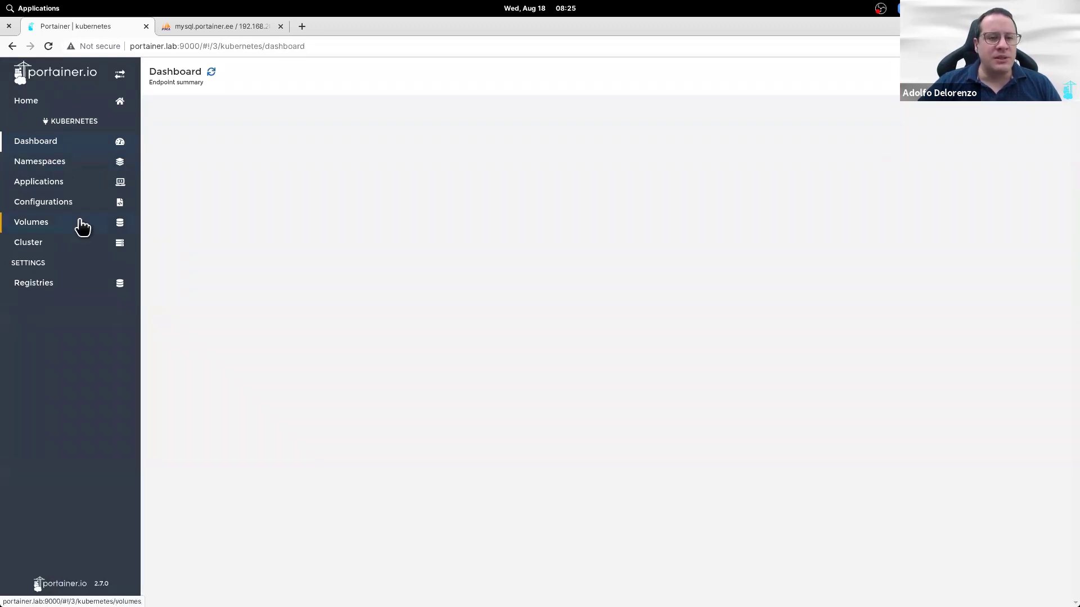
left_click(77, 247)
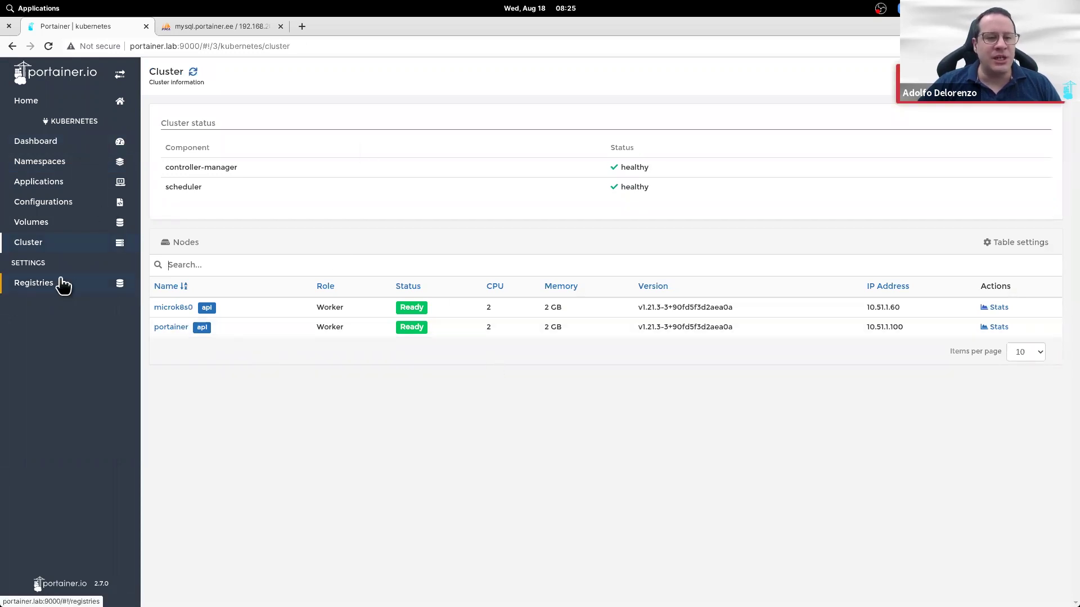
left_click(65, 164)
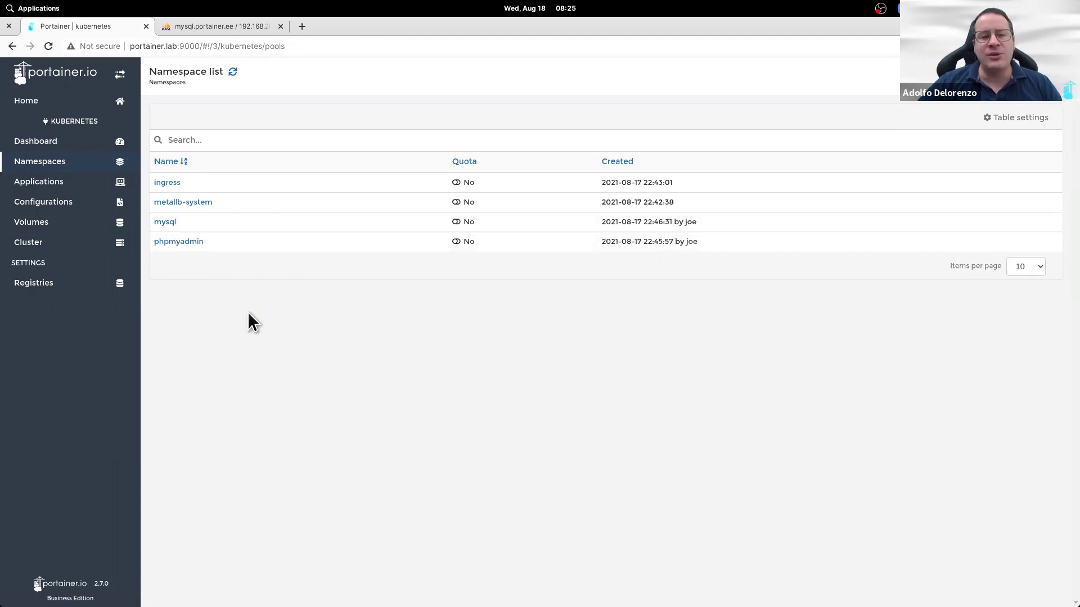
left_click(221, 139)
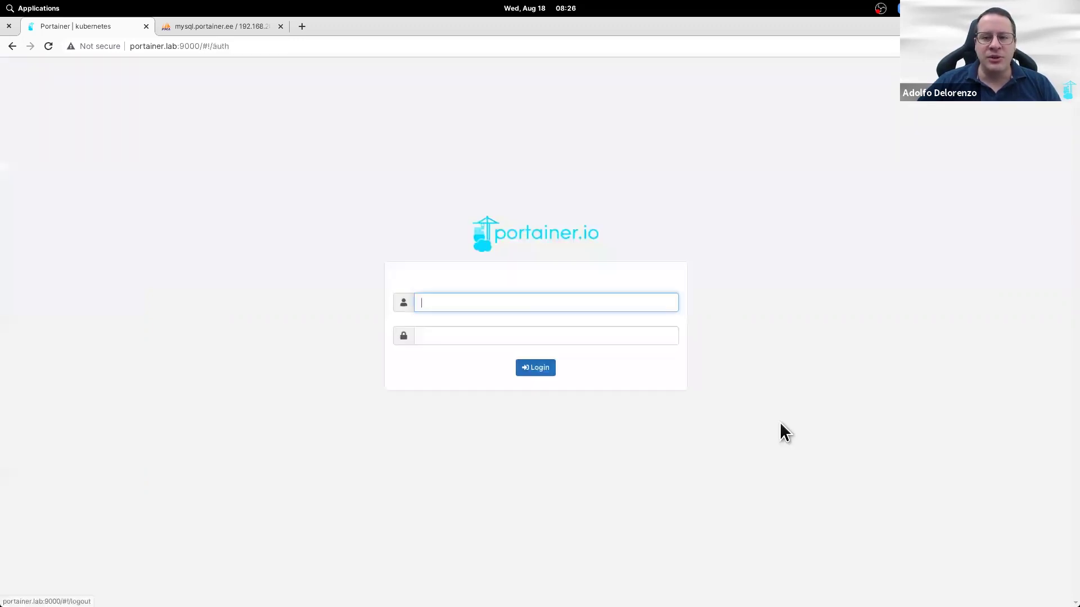
Step: Sign in as administrator and show the Roles page under user management
key("Tab")
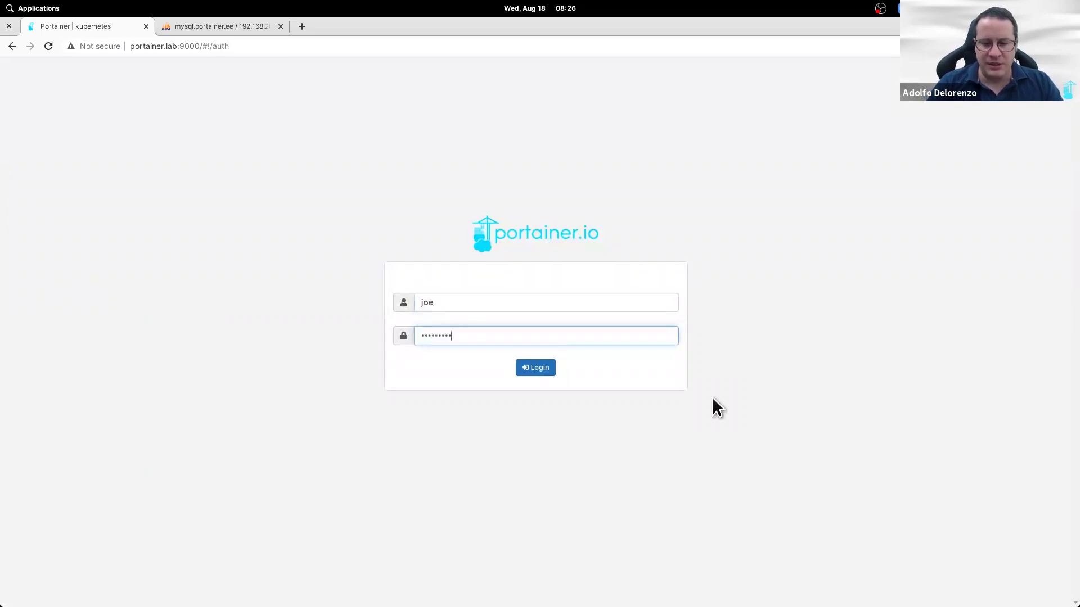
key("Return")
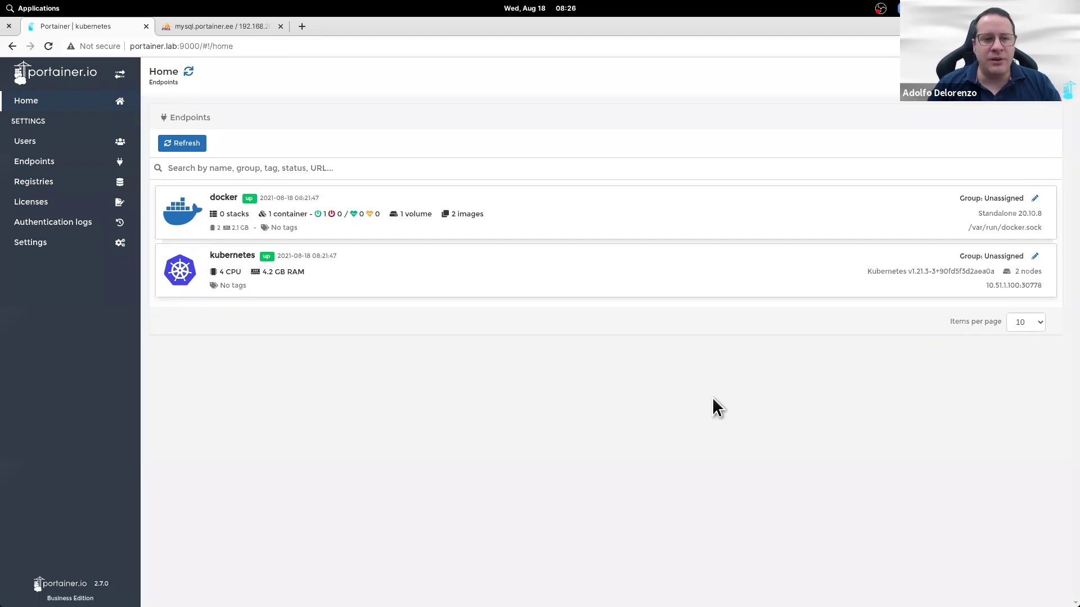
left_click(41, 142)
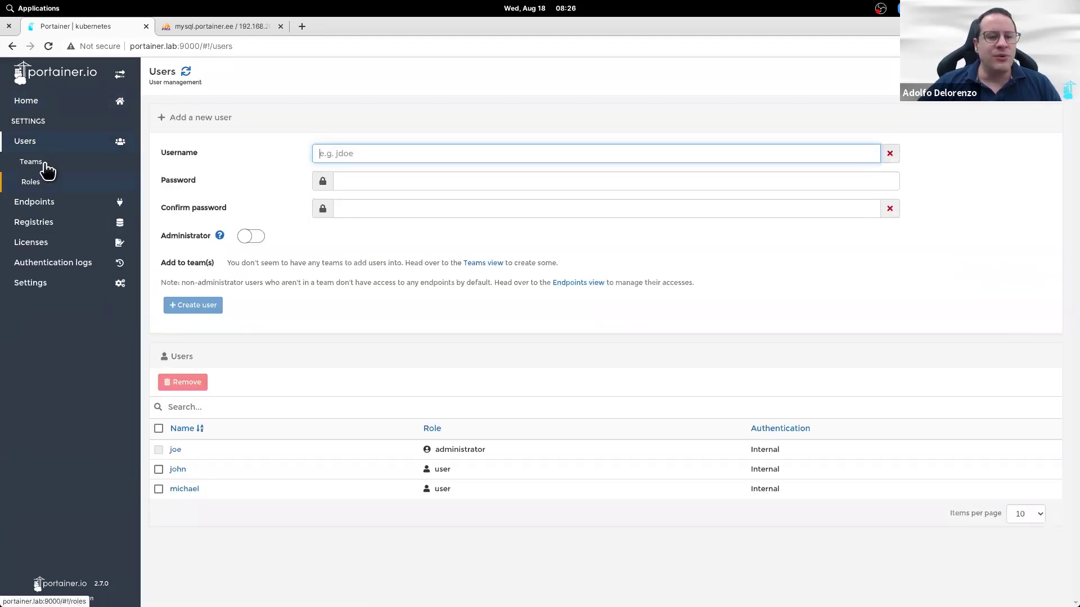
left_click(45, 181)
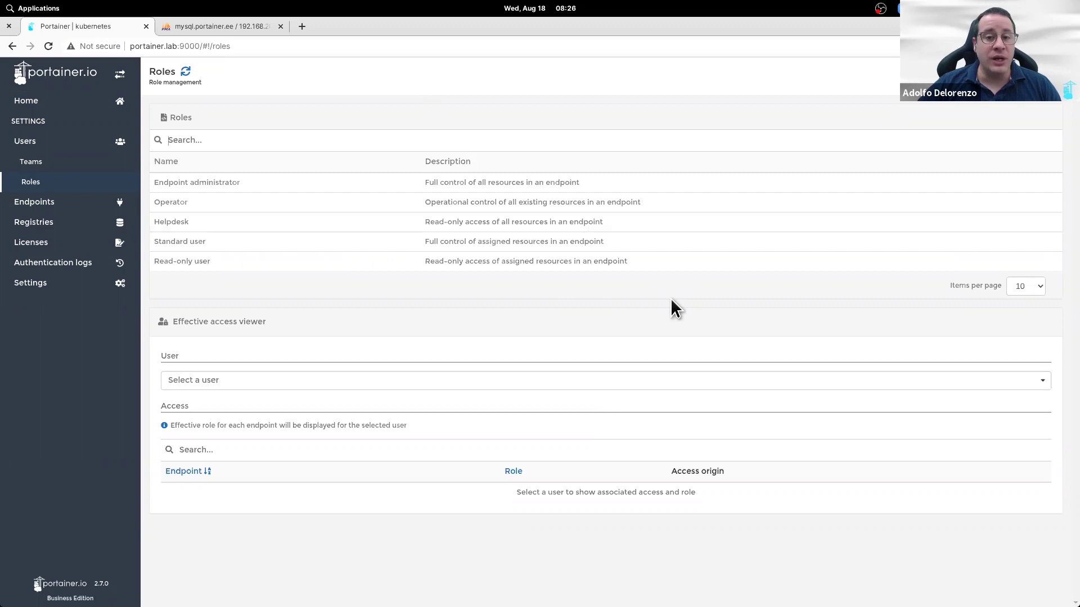
Step: Add a custom registry with name and URL both registry.oe74.net
left_click(93, 214)
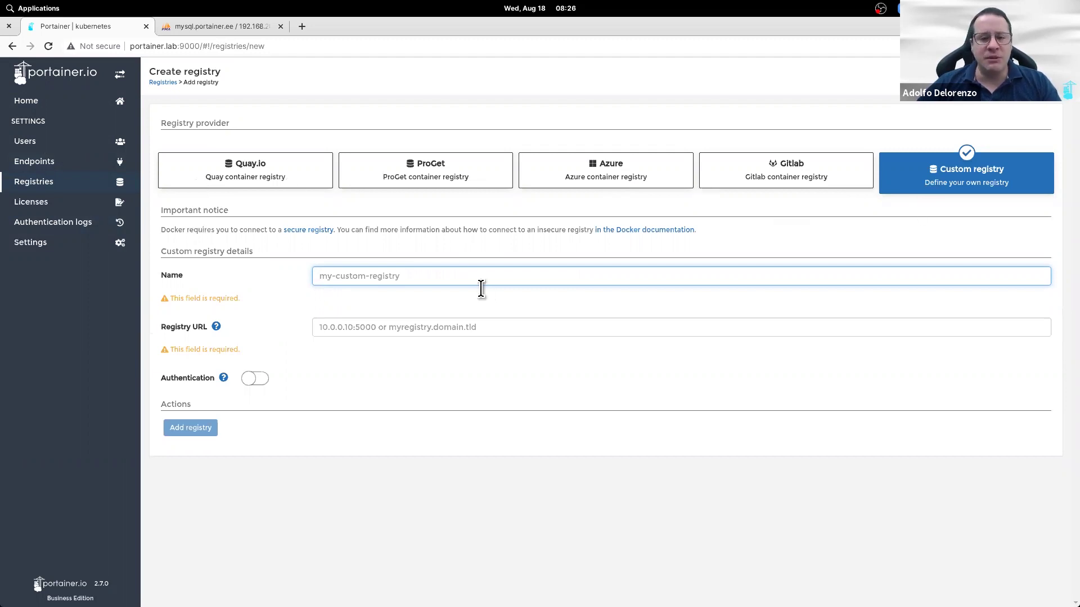
type("regi")
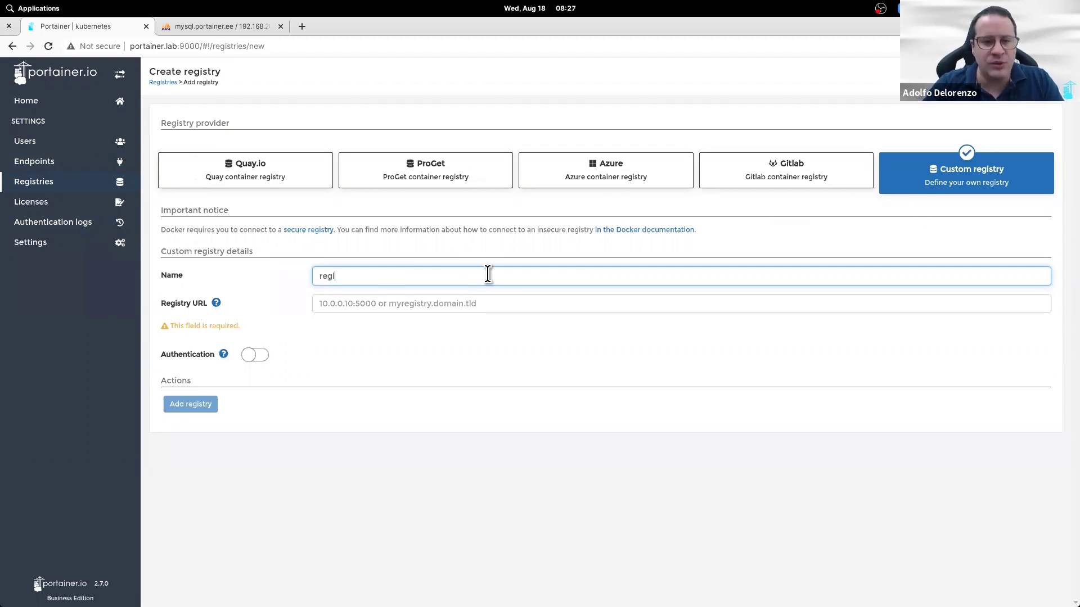
type("stry.o")
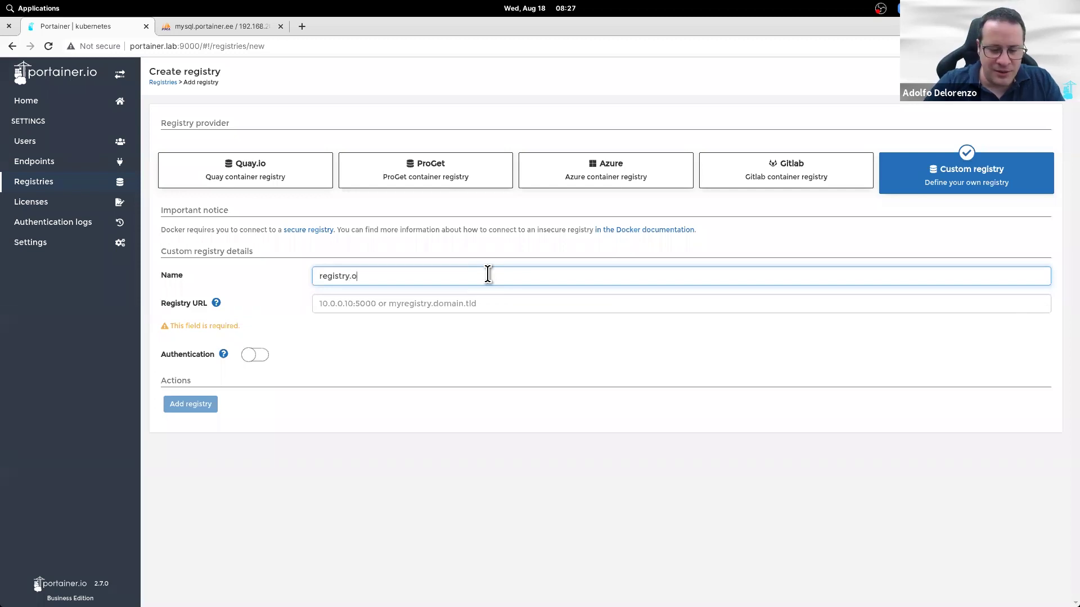
type("e74.net")
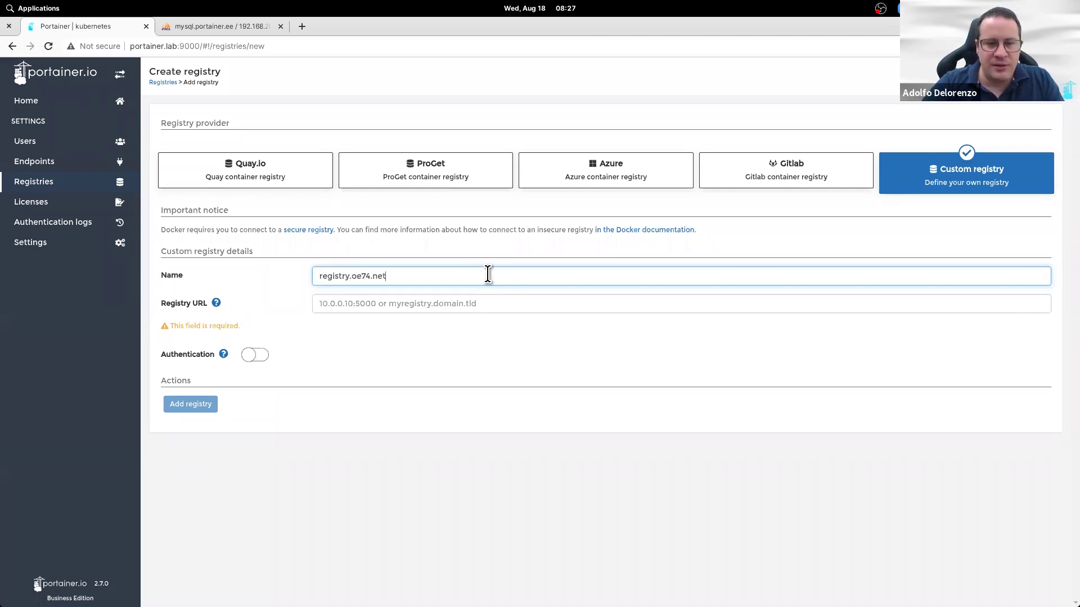
left_click(484, 309)
type("registry.oe74.net")
left_click(193, 381)
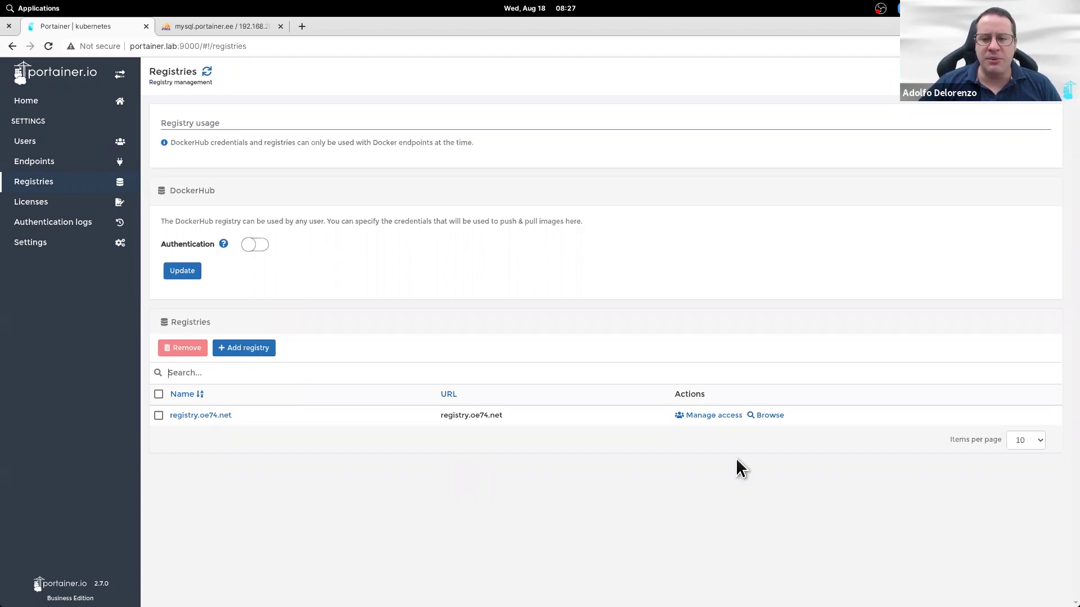
Step: Give the first new user access to the registry.oe74.net registry
left_click(726, 416)
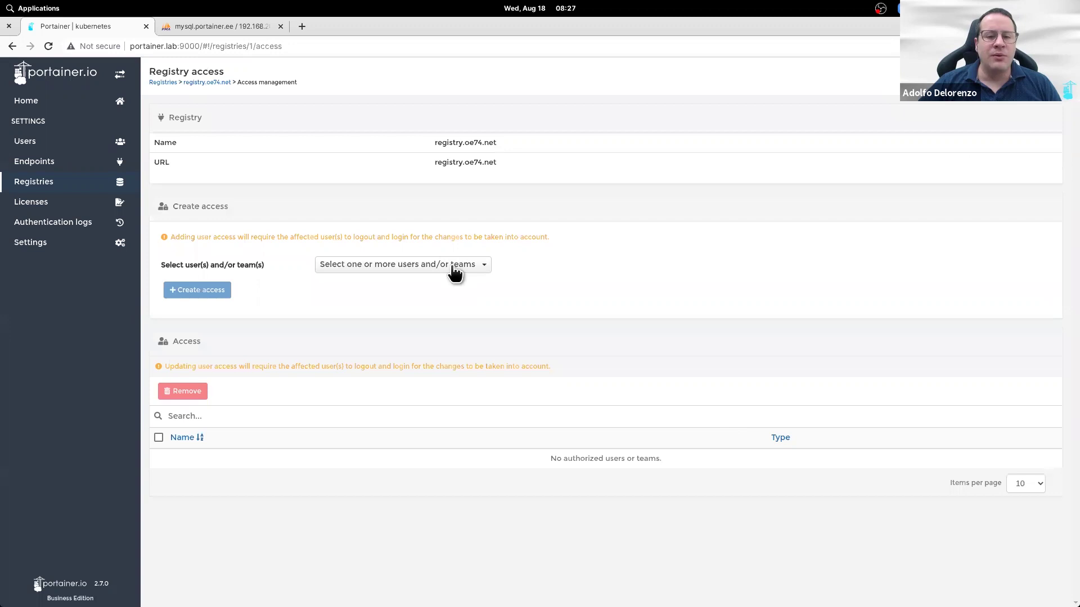
left_click(454, 272)
left_click(427, 313)
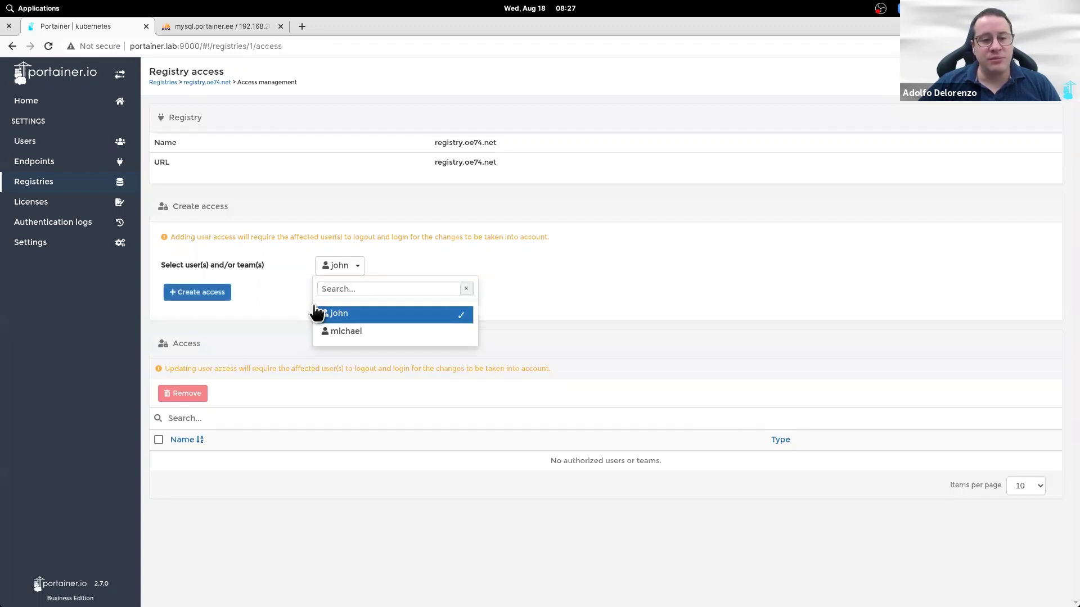
left_click(214, 300)
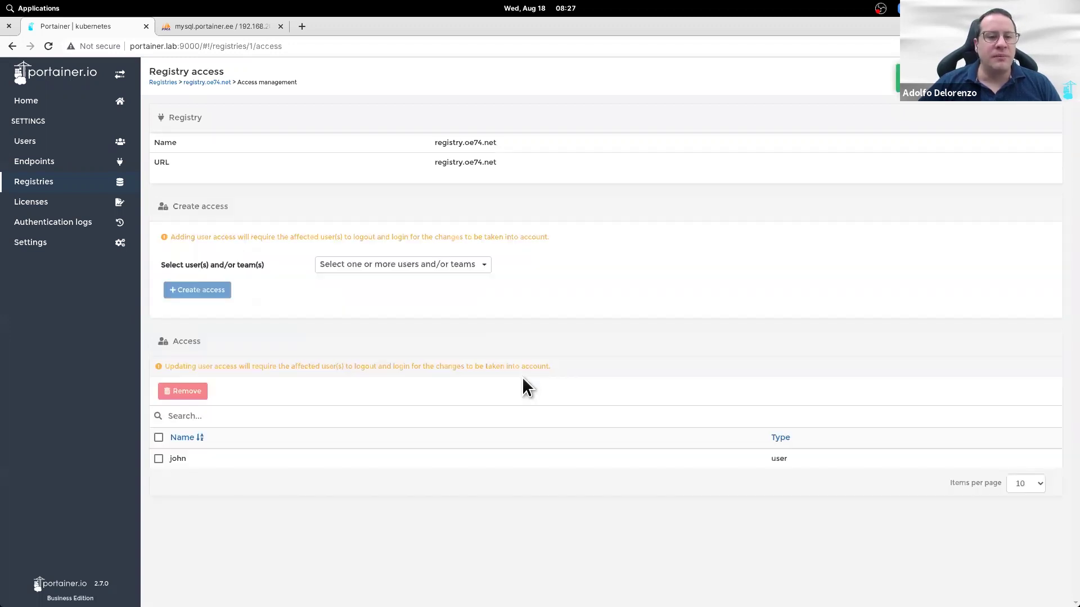
Step: Check the phpmyadmin namespace's access on the kubernetes endpoint, then view the namespace list
left_click(93, 113)
left_click(390, 287)
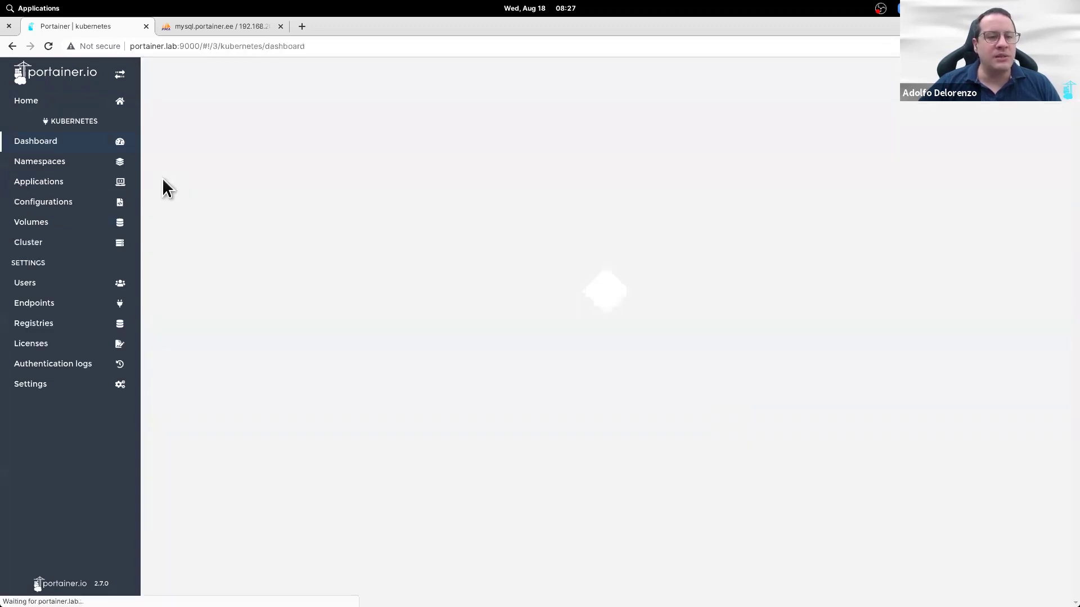
left_click(88, 163)
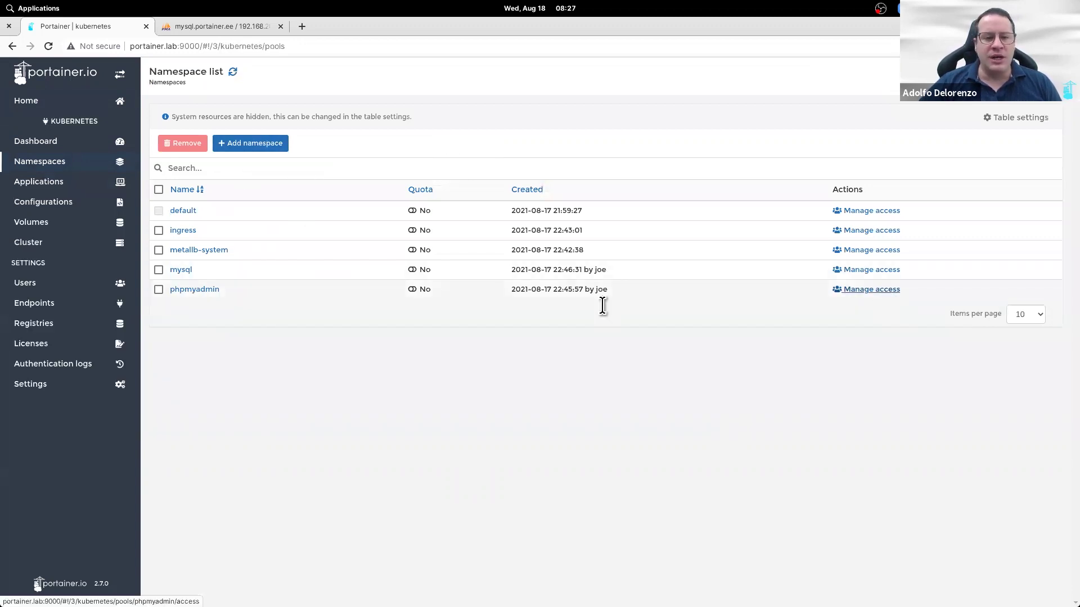
left_click(877, 291)
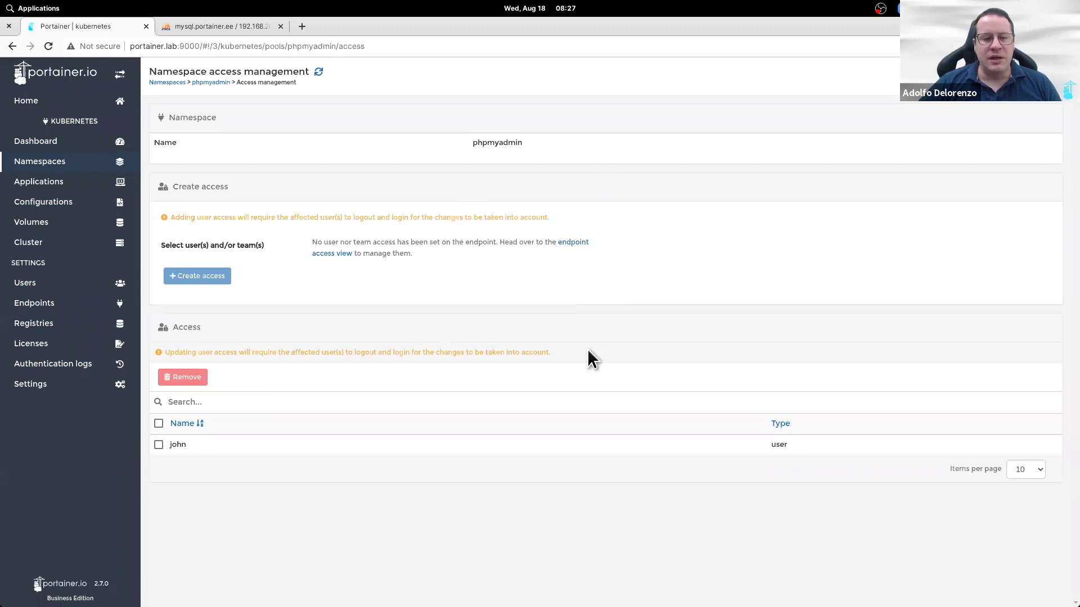
left_click(73, 169)
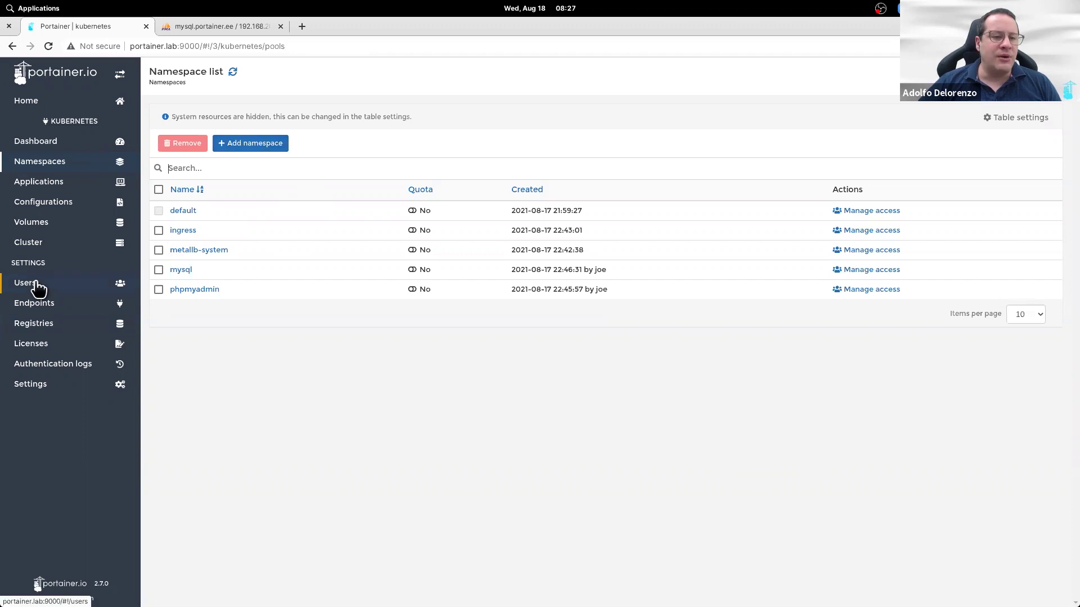
Step: Change the second user's kubernetes endpoint role to Endpoint administrator and save
left_click(63, 311)
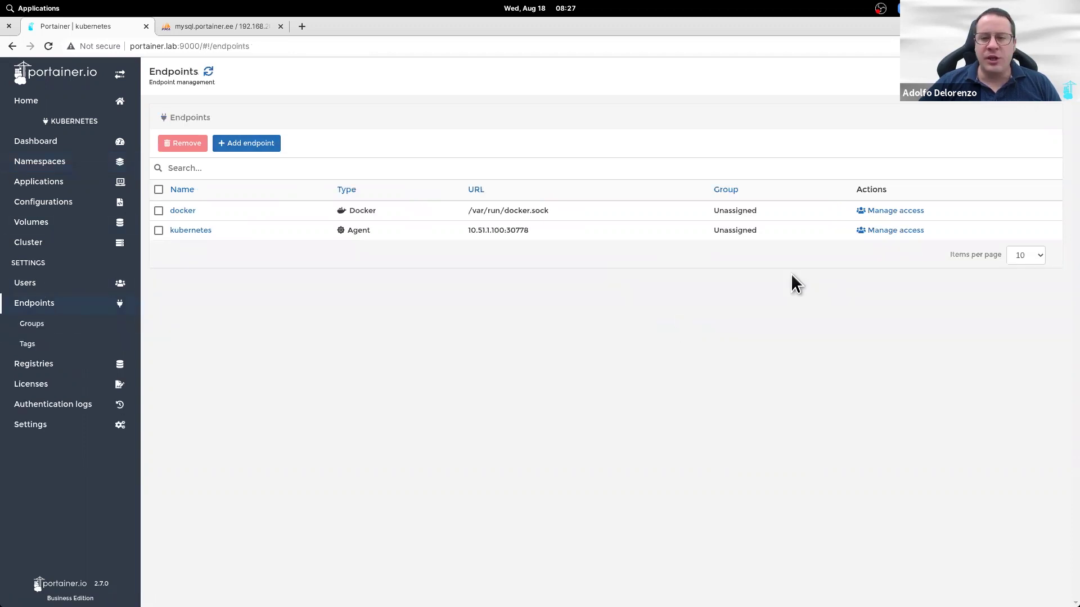
left_click(899, 235)
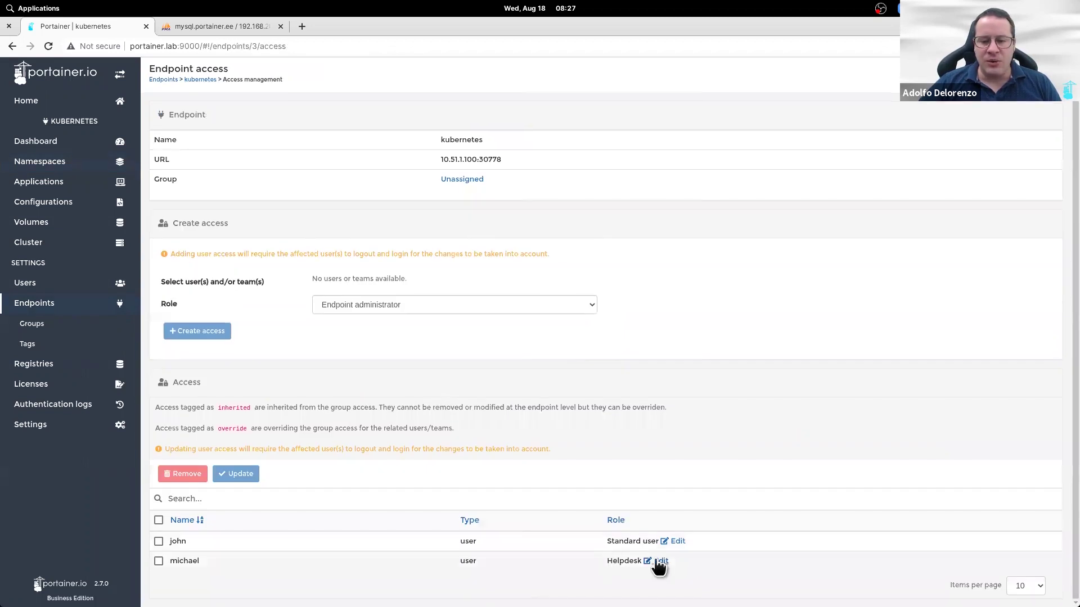
left_click(661, 561)
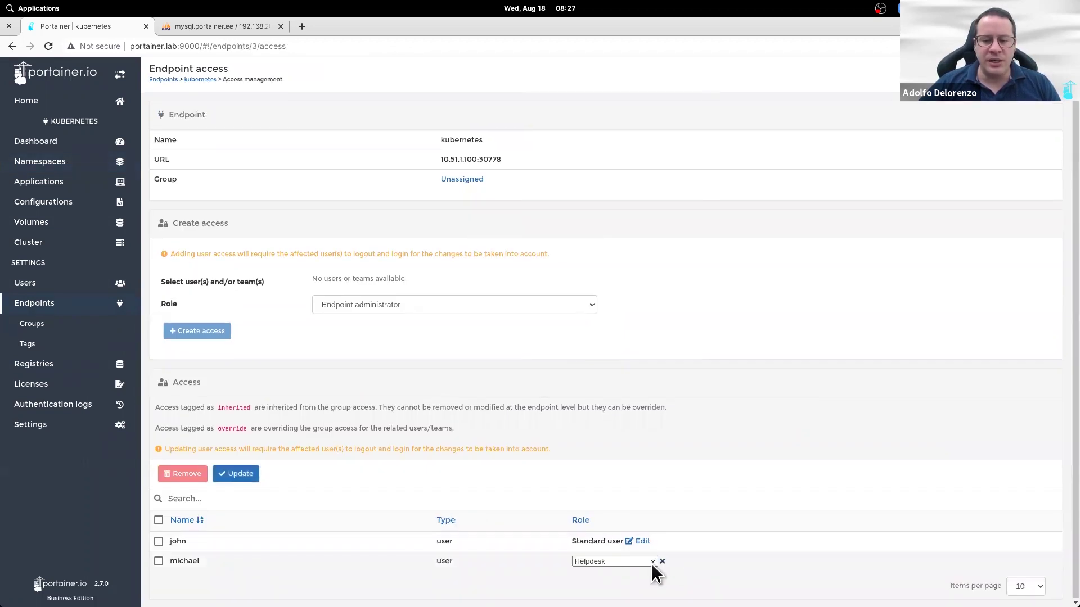
left_click(652, 562)
left_click(602, 513)
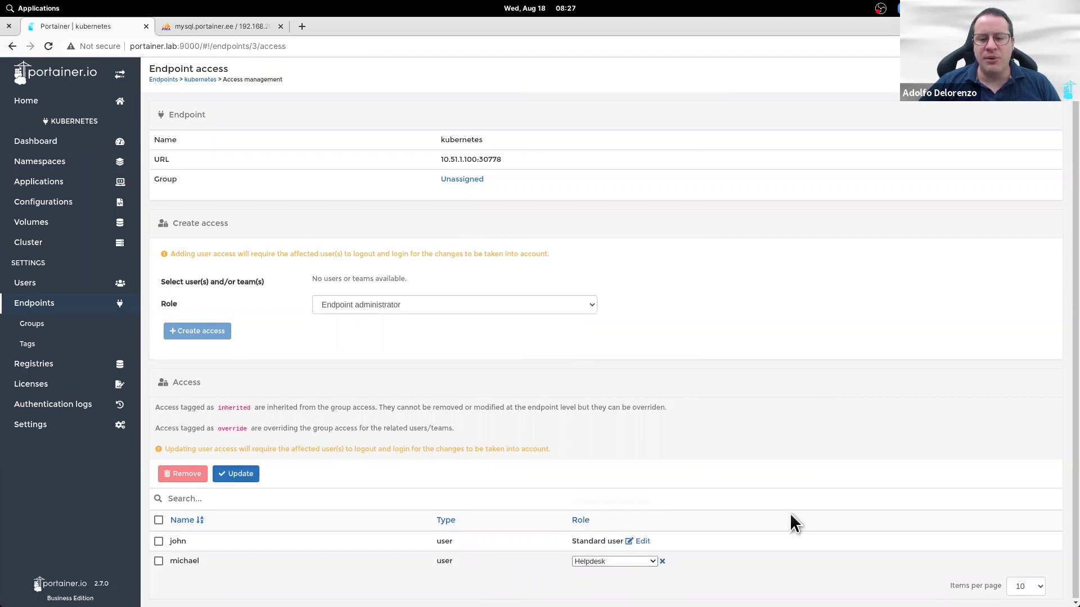
left_click(247, 476)
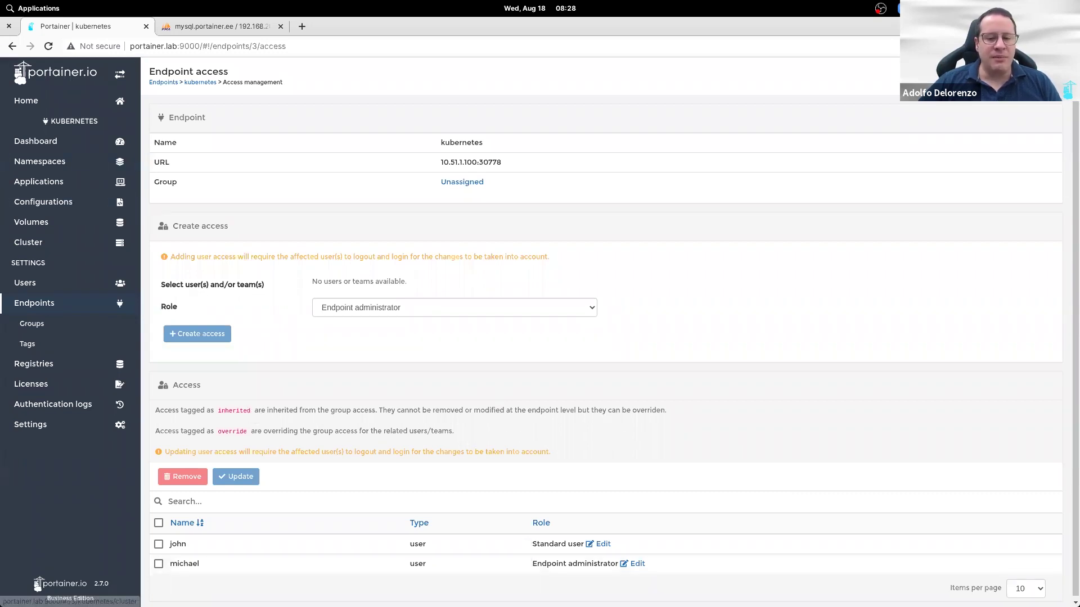
Step: Change the second user's role to Standard user and save it
left_click(635, 564)
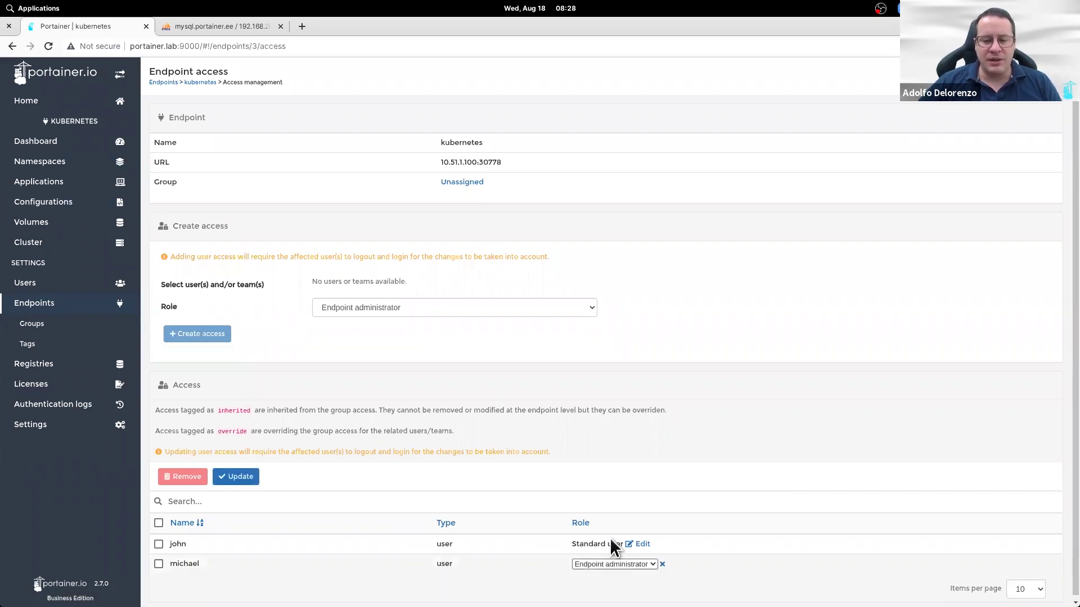
left_click(613, 564)
left_click(611, 544)
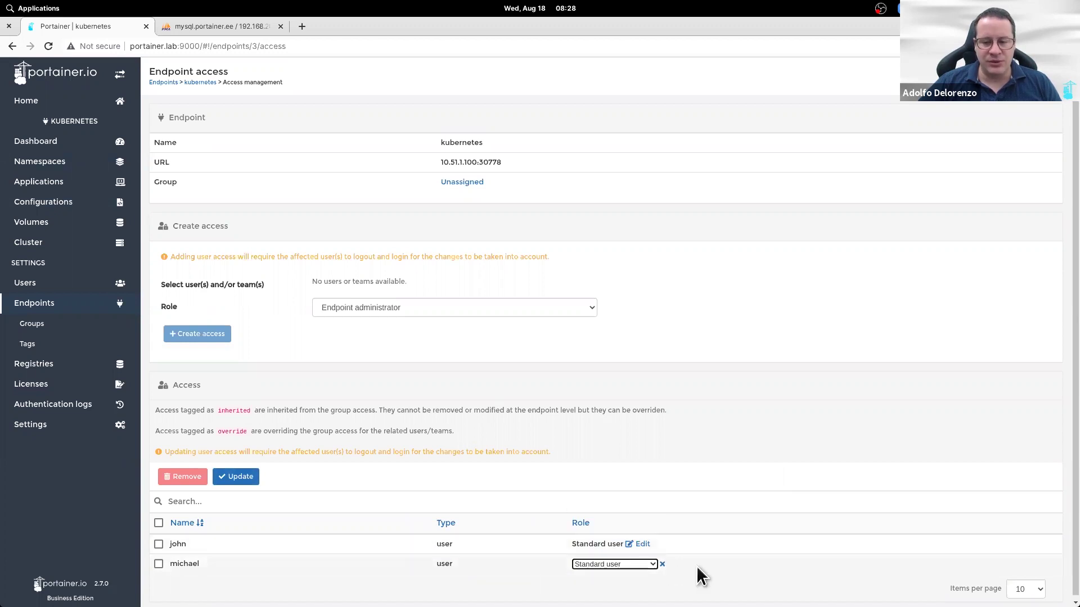
left_click(622, 564)
left_click(290, 514)
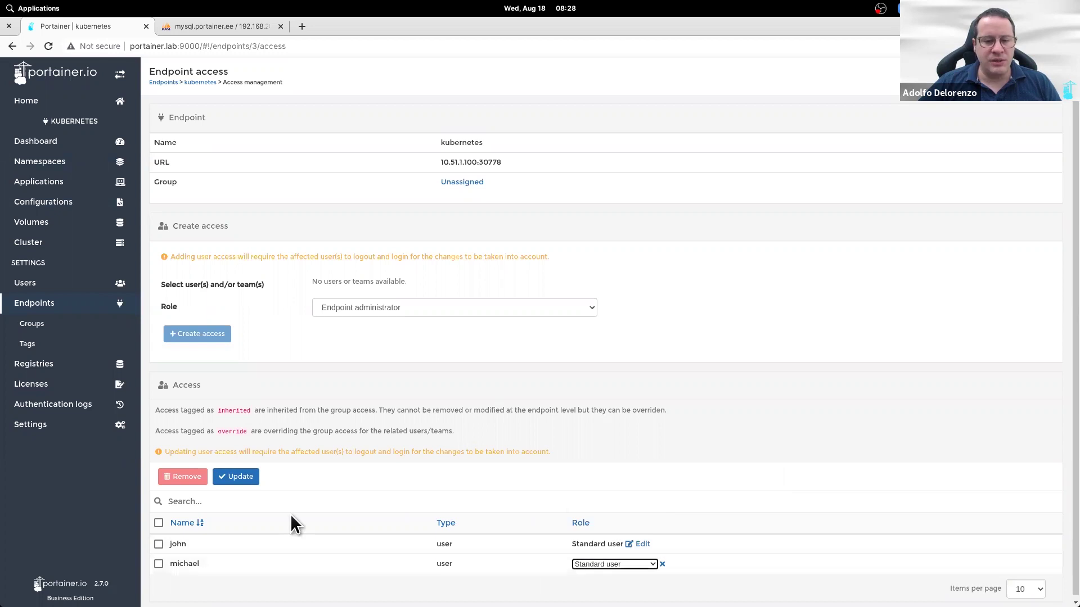
left_click(236, 476)
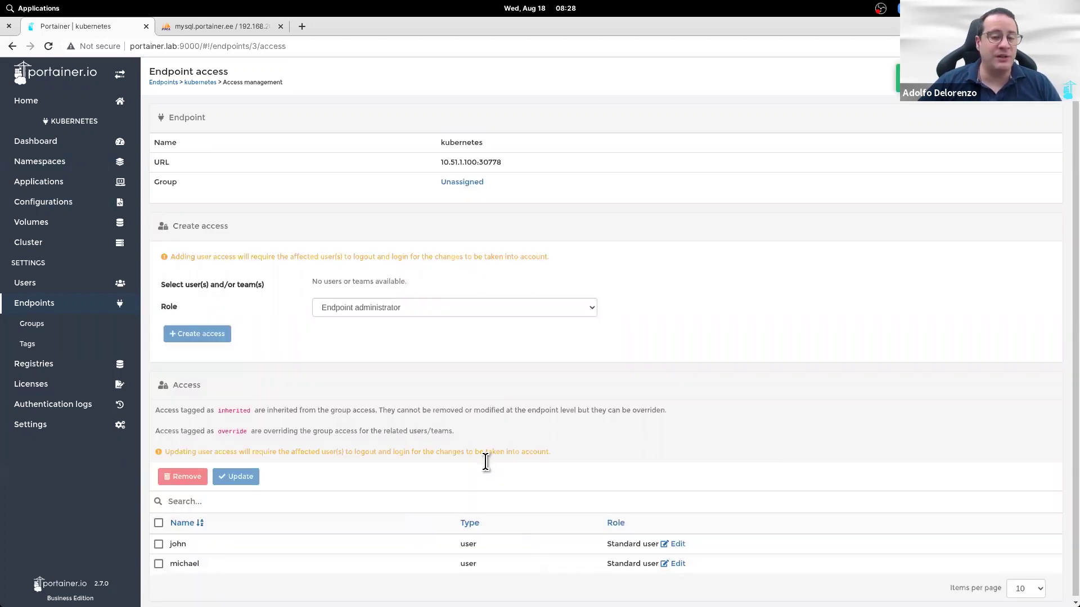
Step: Create a namespace named after the second user, with resource assignment turned off
left_click(65, 167)
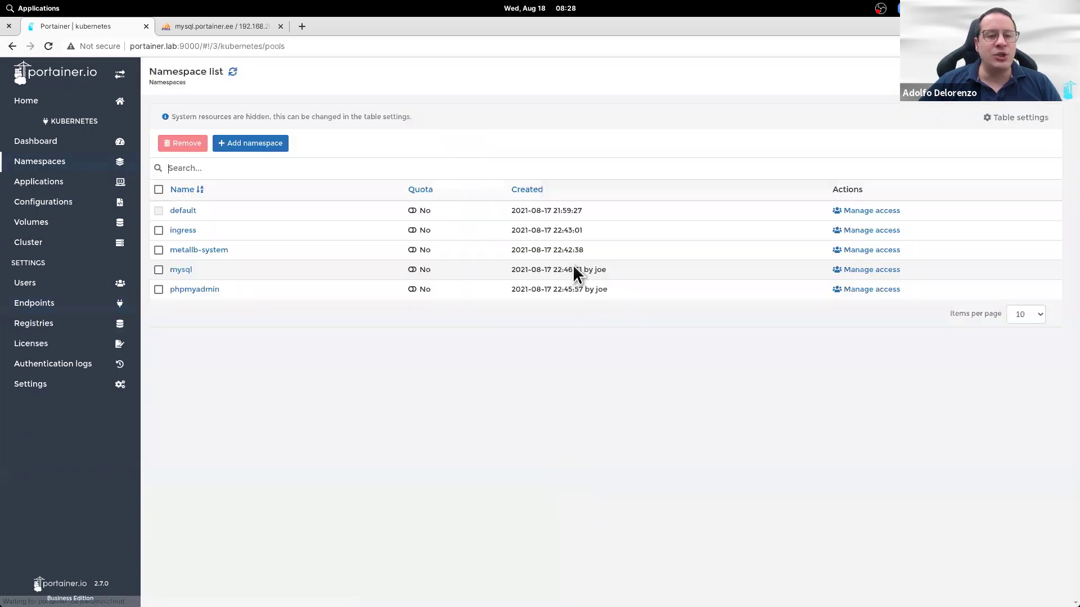
left_click(247, 148)
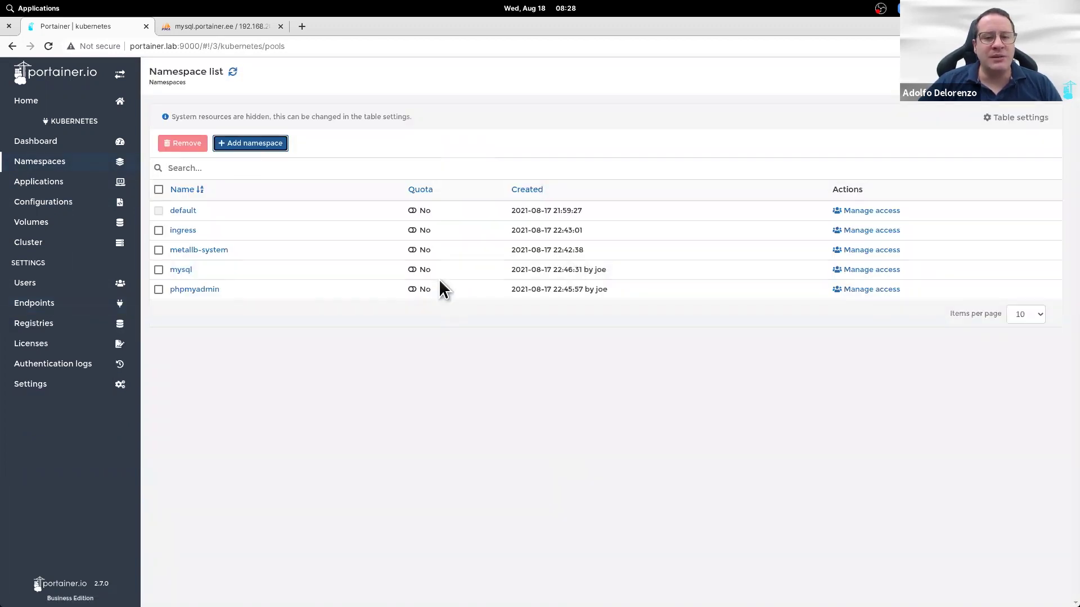
type("mic")
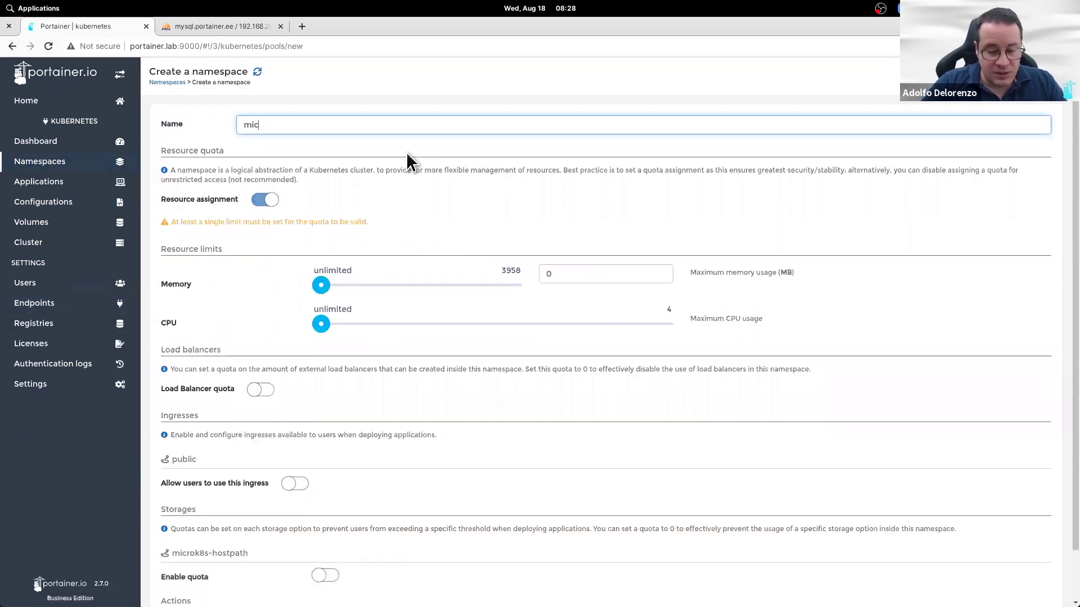
type("hael")
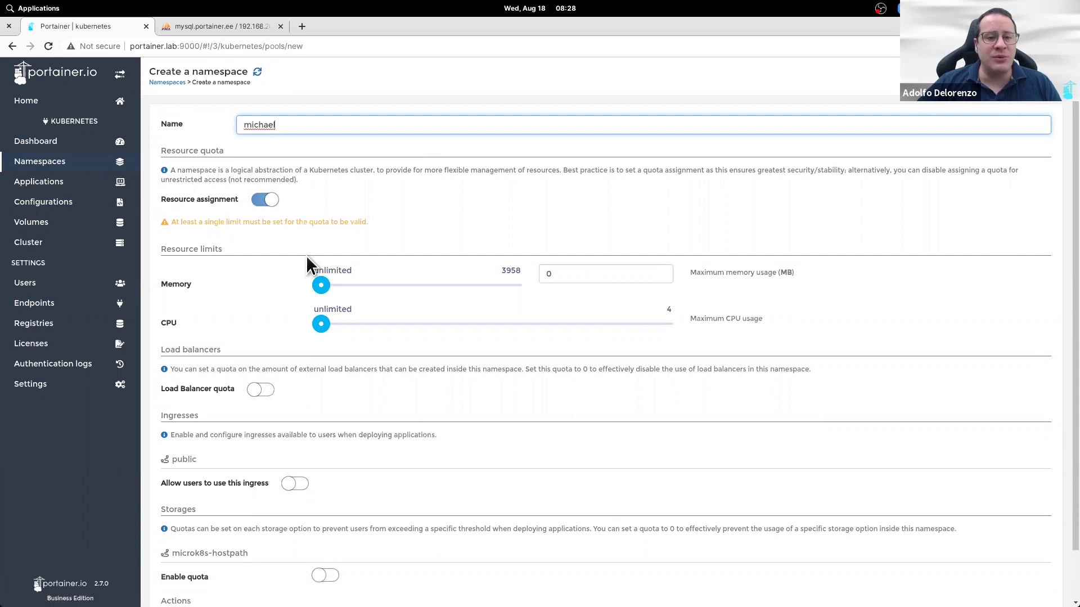
left_click(264, 201)
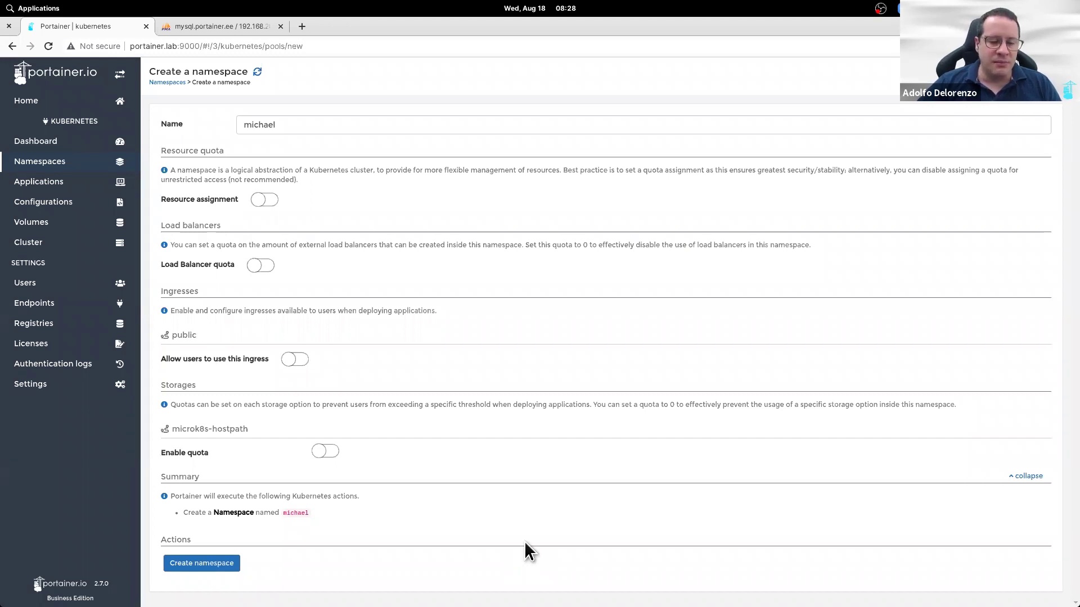
left_click(217, 563)
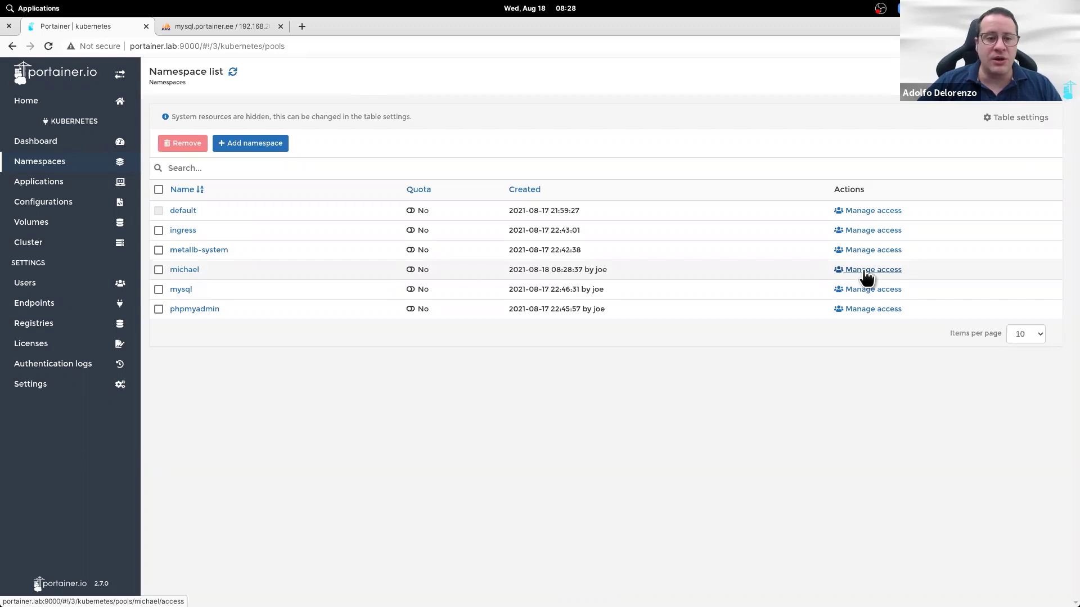
Step: Grant the second user access to the new namespace, then view the namespace list
left_click(866, 270)
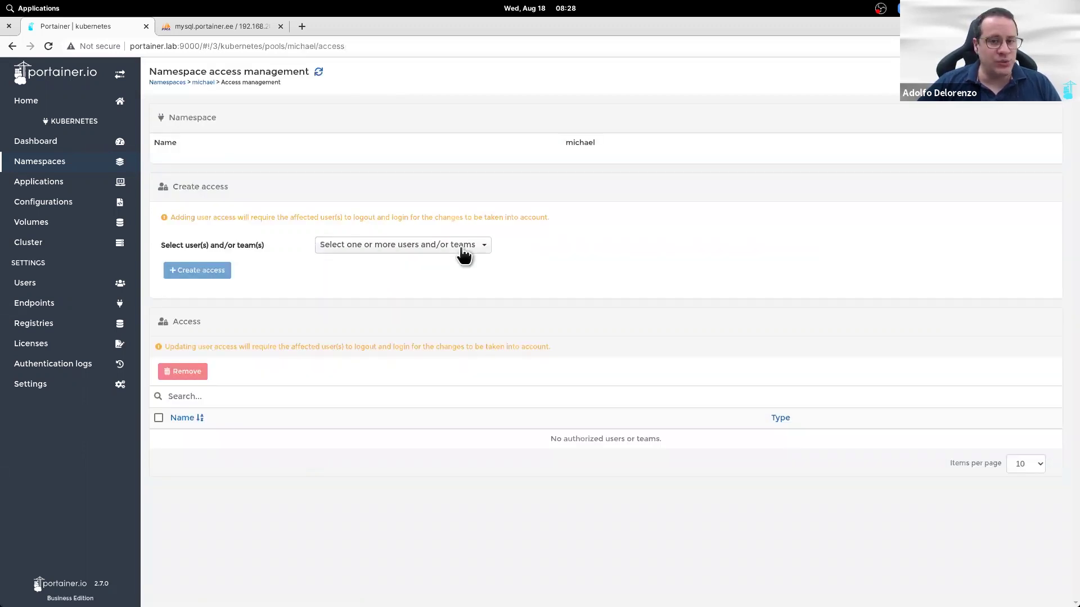
left_click(464, 254)
left_click(431, 311)
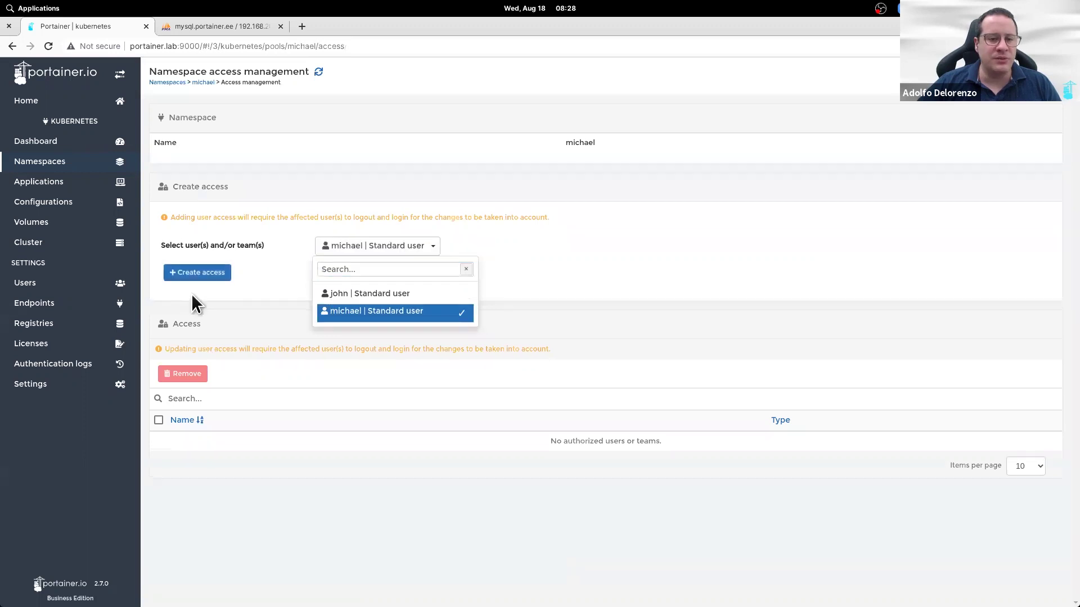
left_click(202, 274)
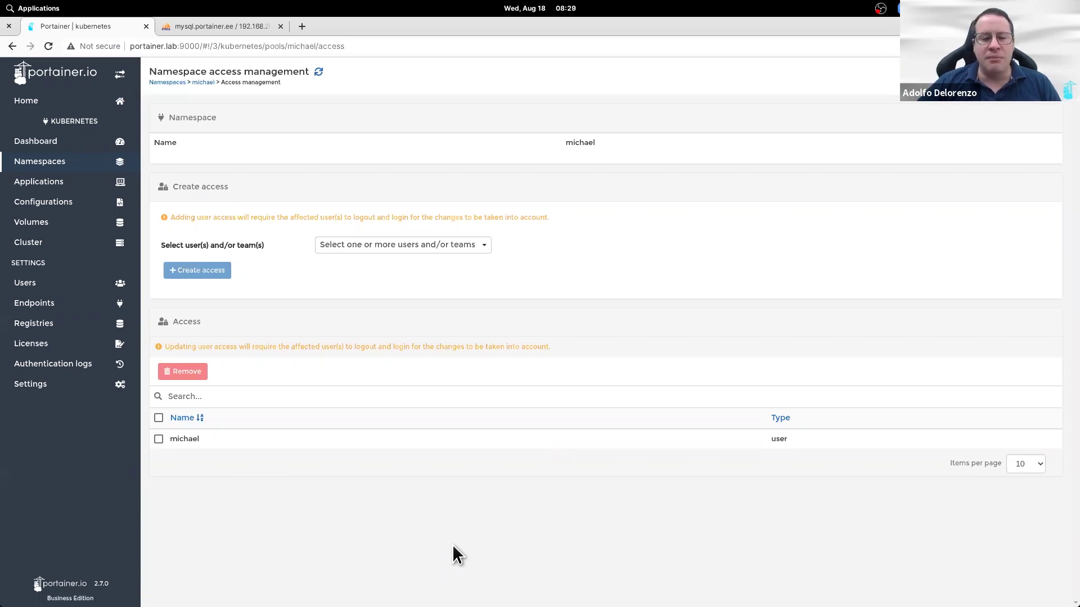
left_click(67, 167)
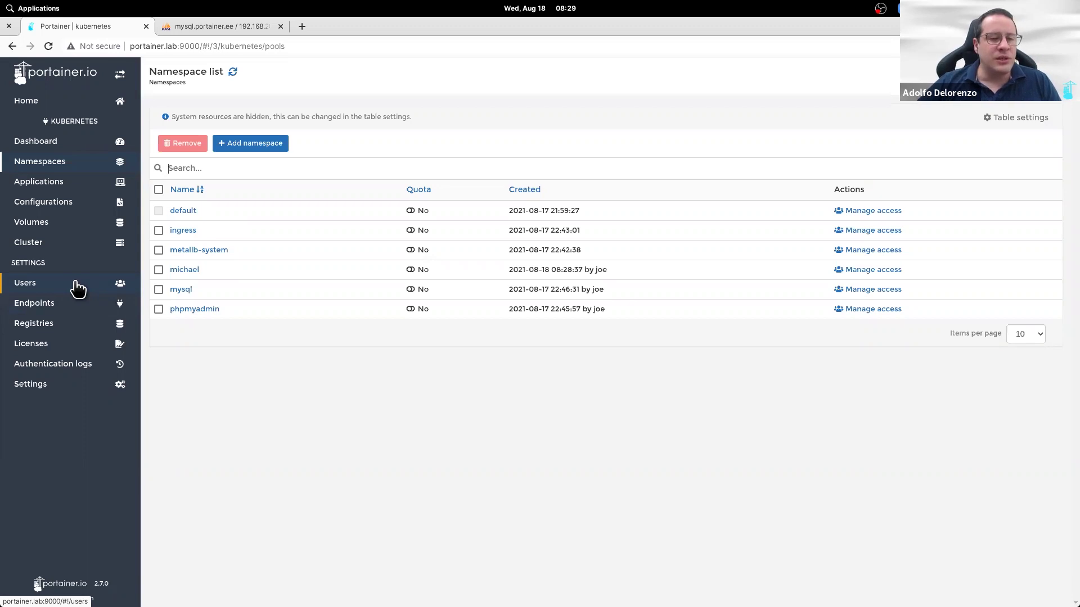
Step: Create a new non-admin user account with a confirmed password
left_click(78, 288)
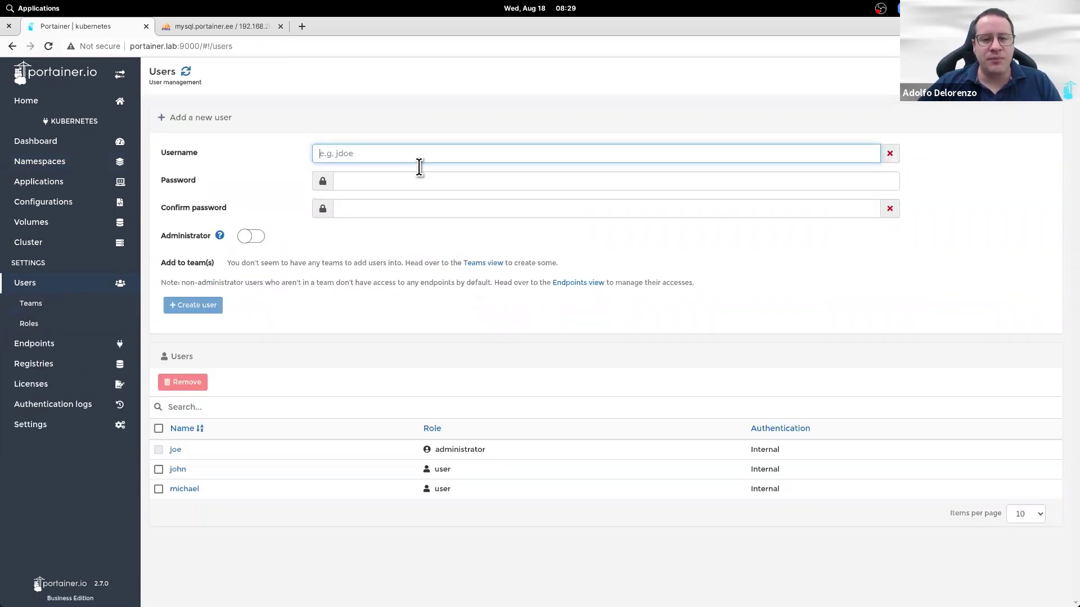
type("mary")
key("Tab")
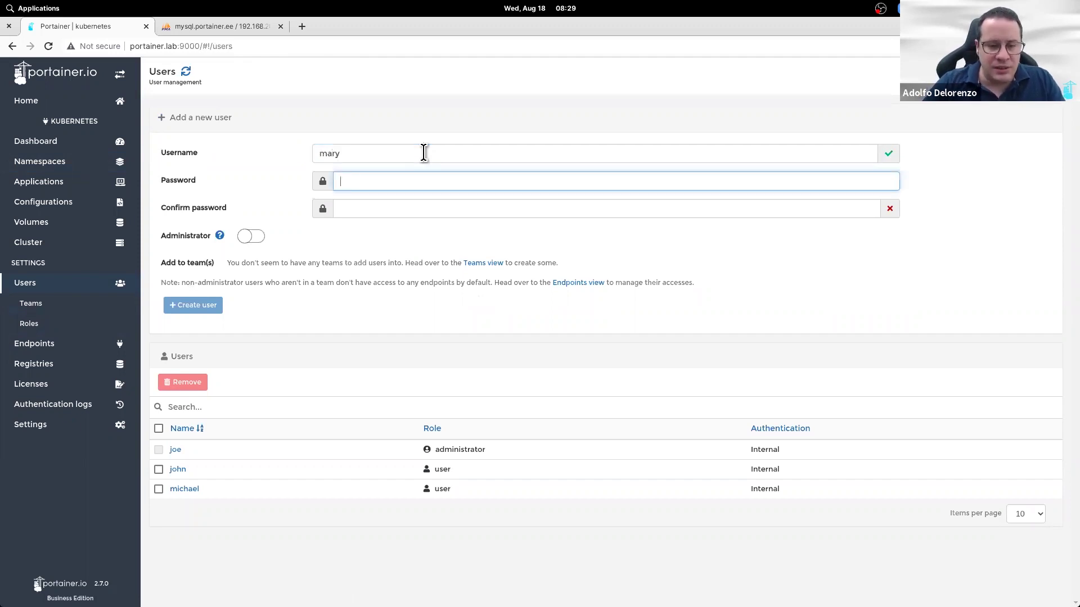
key("Tab")
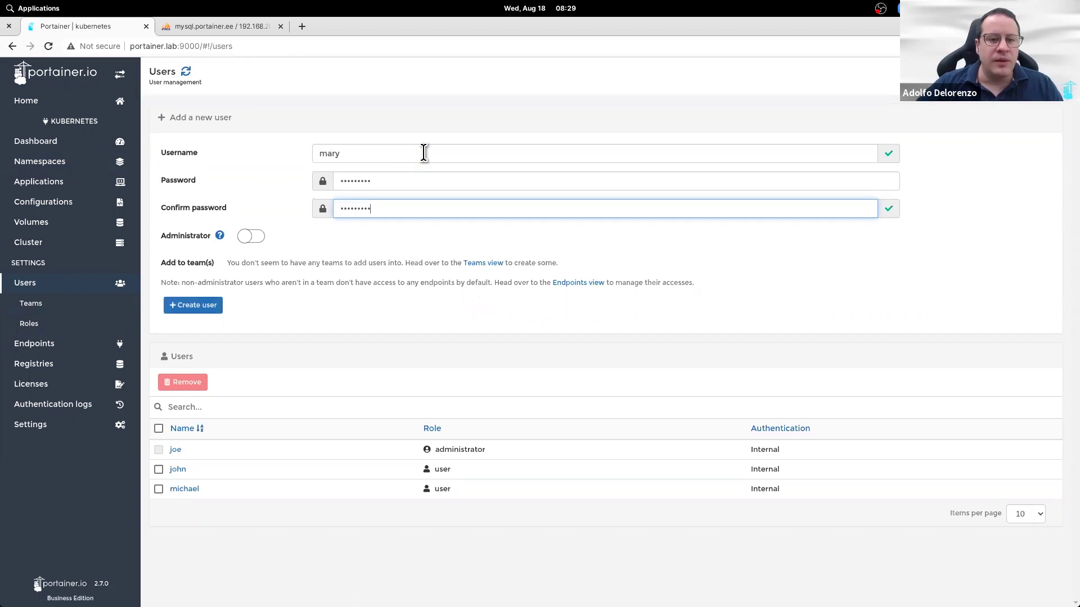
left_click(198, 307)
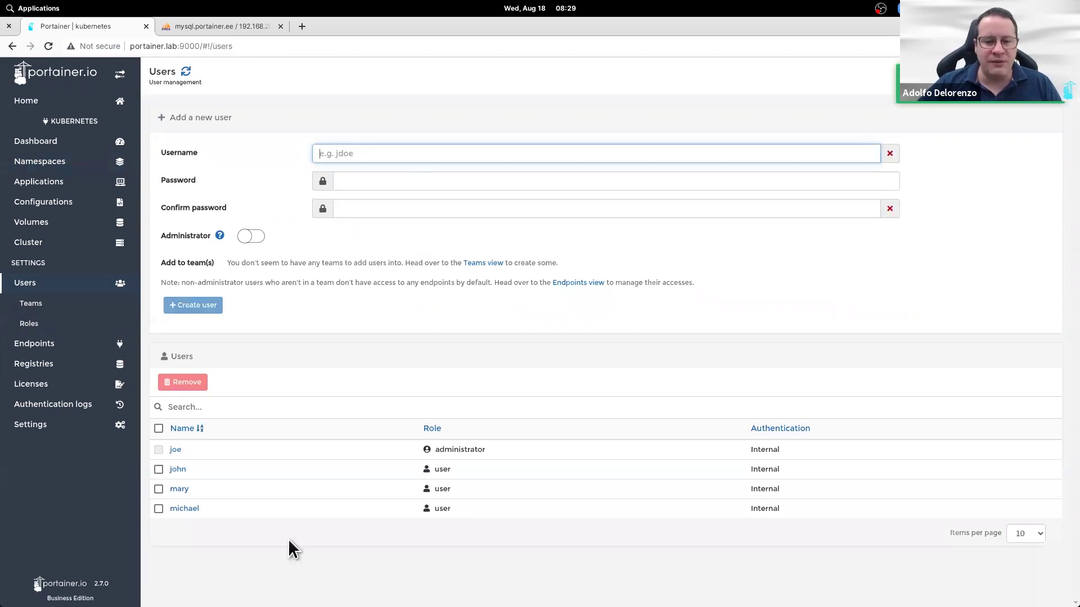
Step: Remove both existing users from the docker endpoint's access list
left_click(79, 345)
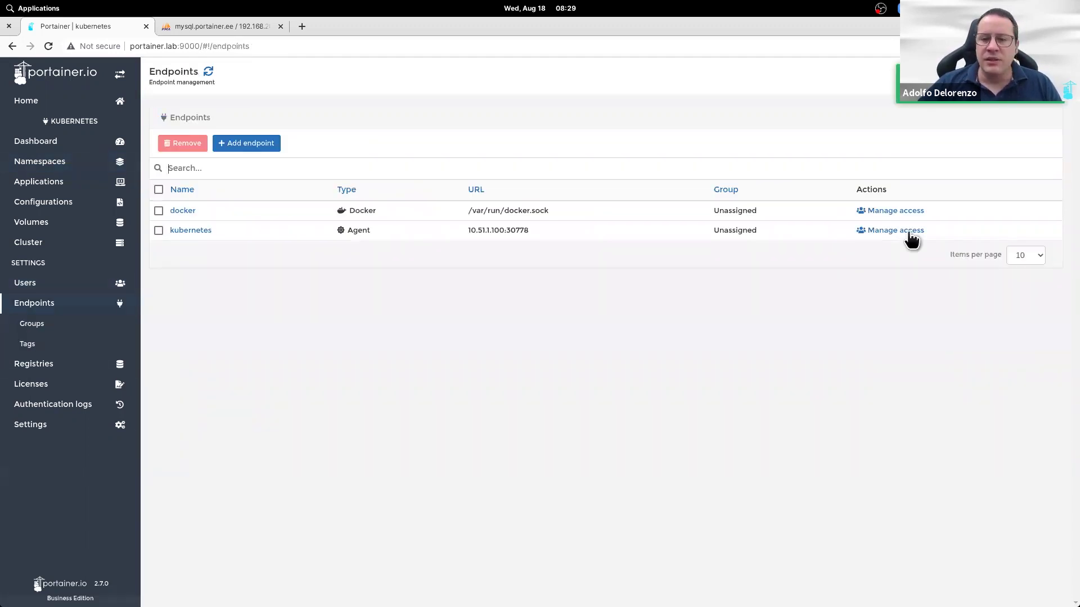
left_click(872, 210)
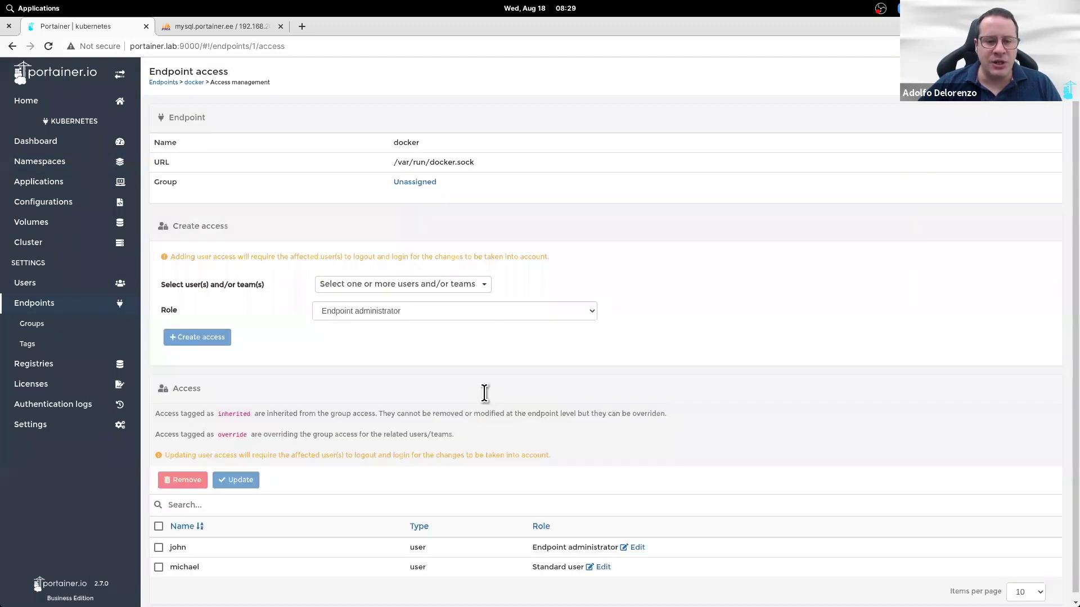
left_click(159, 526)
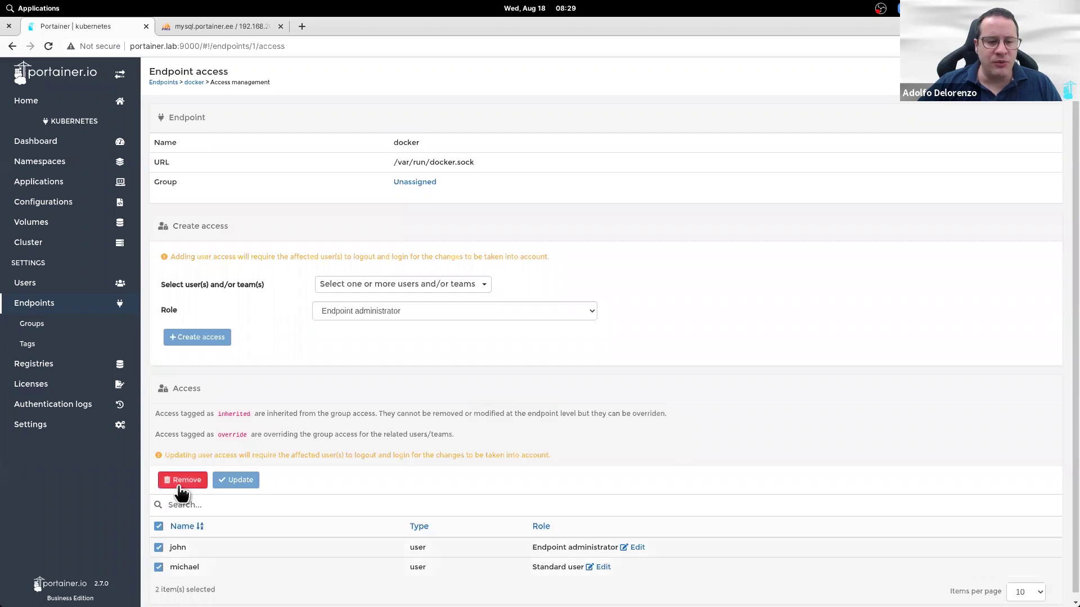
left_click(181, 482)
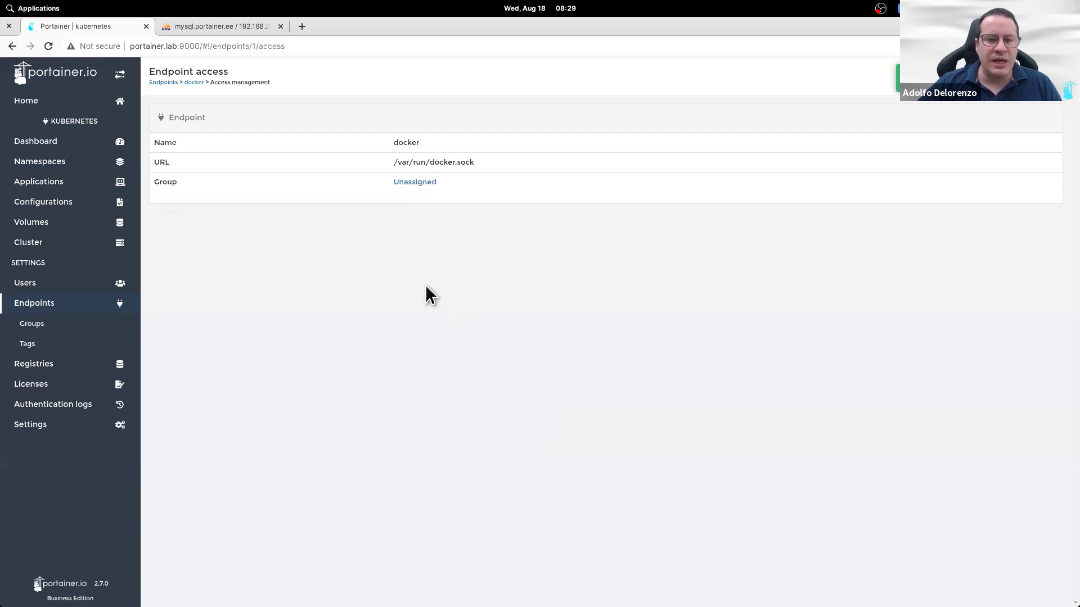
Step: Grant the new user docker endpoint access with the Standard user role, then log out
left_click(416, 291)
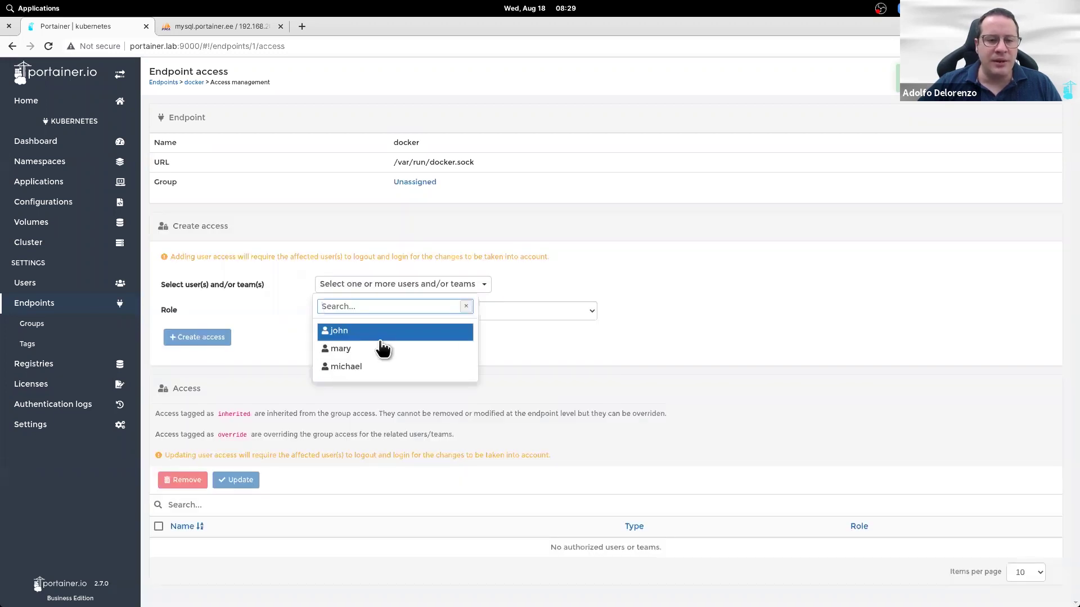
key("Return")
left_click(544, 310)
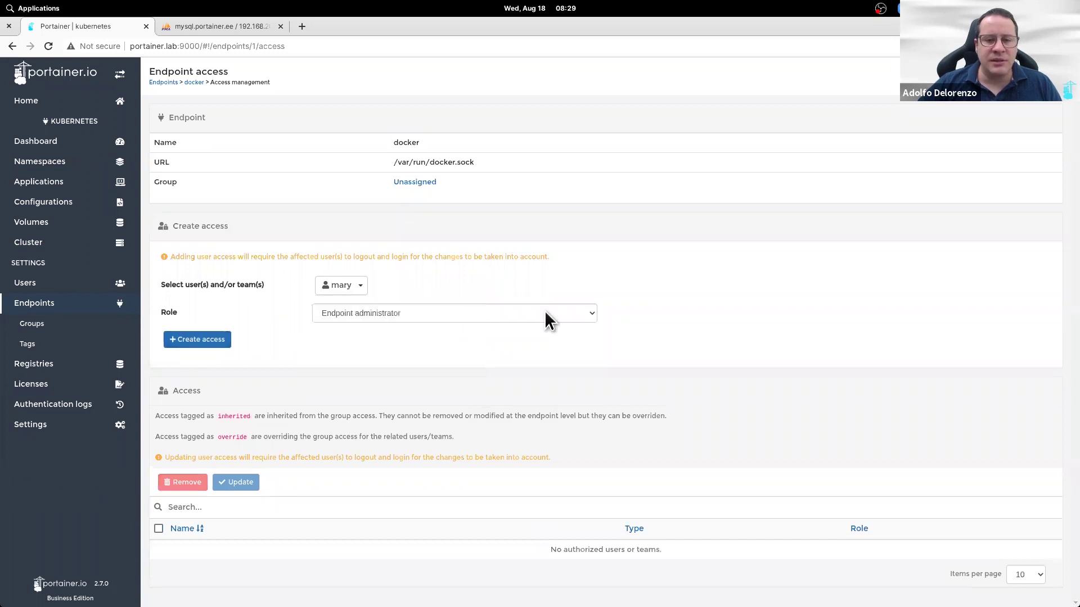
left_click(544, 310)
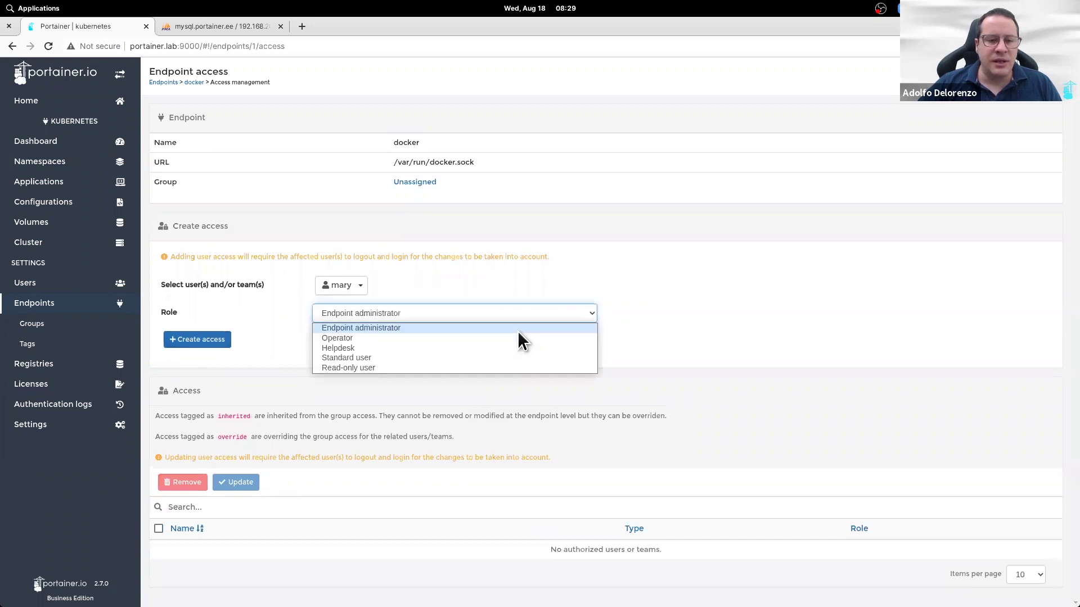
left_click(483, 355)
left_click(207, 342)
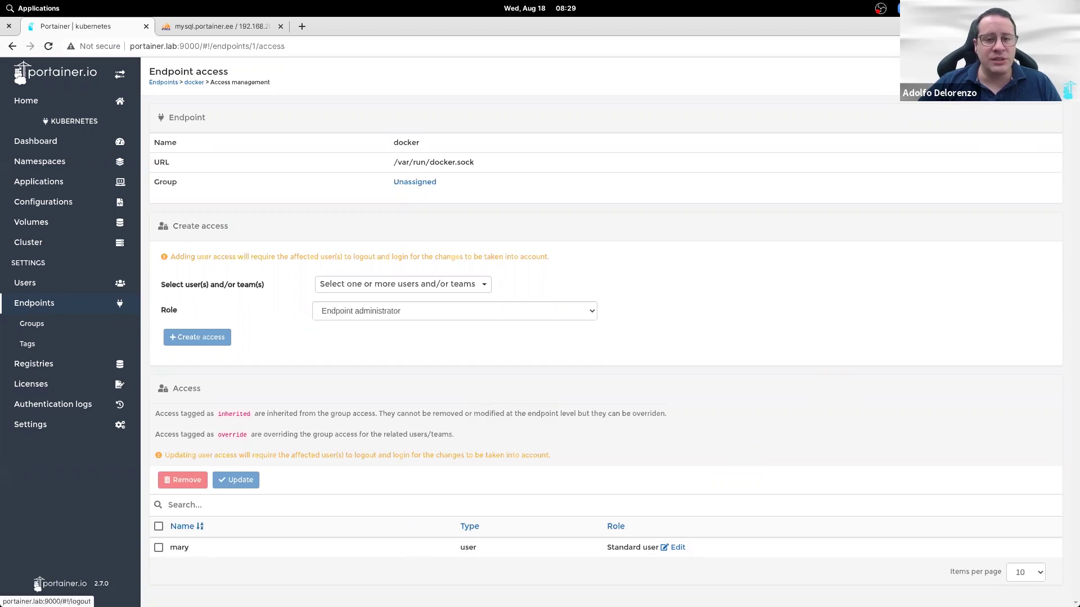
left_click(38, 585)
Step: Sign in as the new user and open the docker endpoint's Registries page
type("mary")
key("Tab")
type("••••••••")
key("Return")
left_click(545, 194)
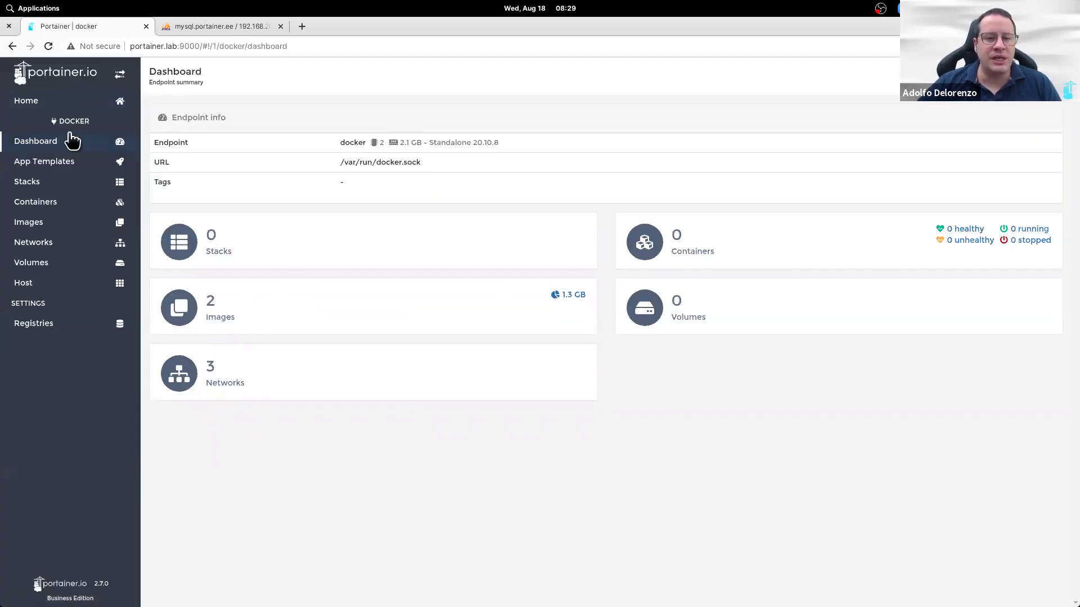
left_click(51, 326)
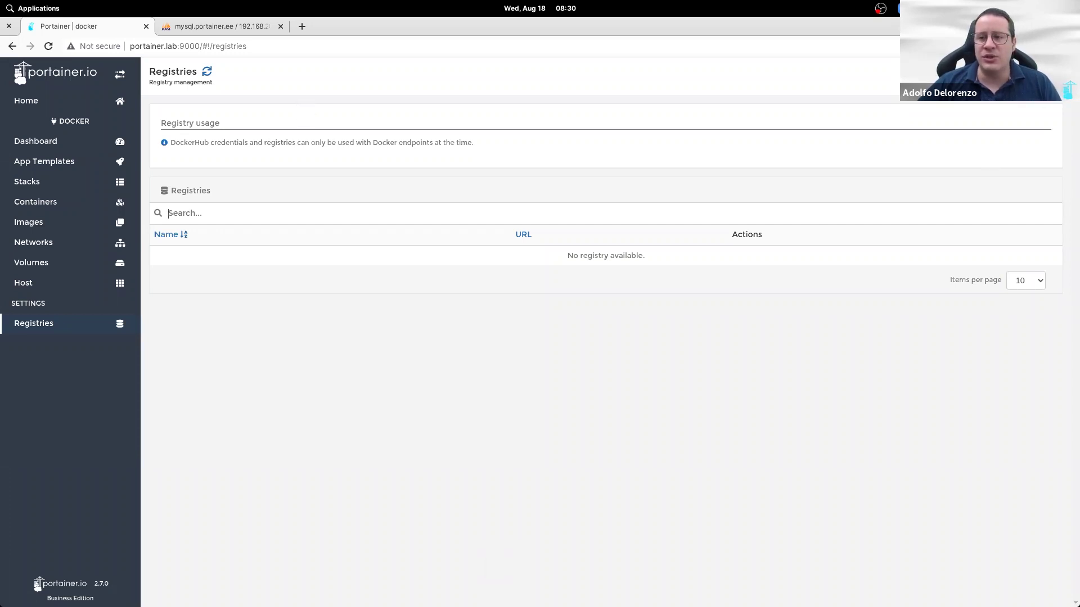
Step: Log out of the new user's session and sign back in as administrator
left_click(1047, 83)
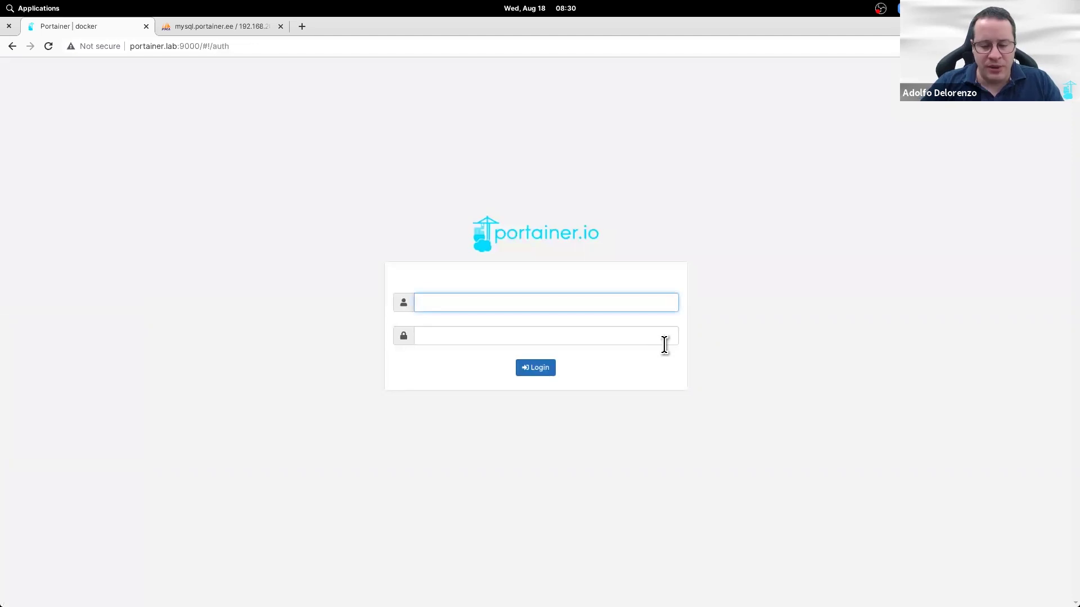
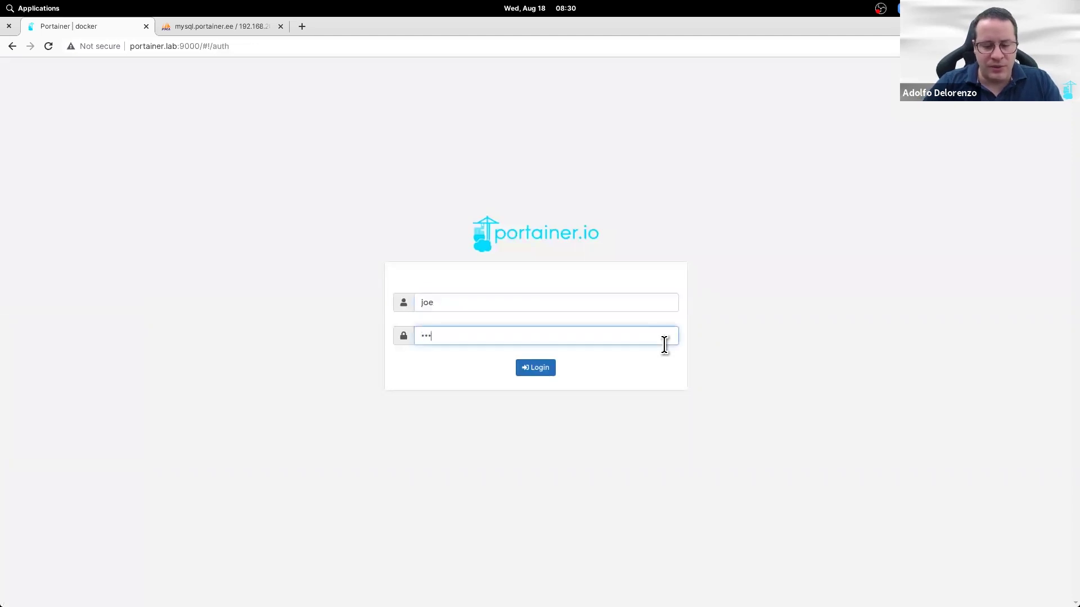
key("Return")
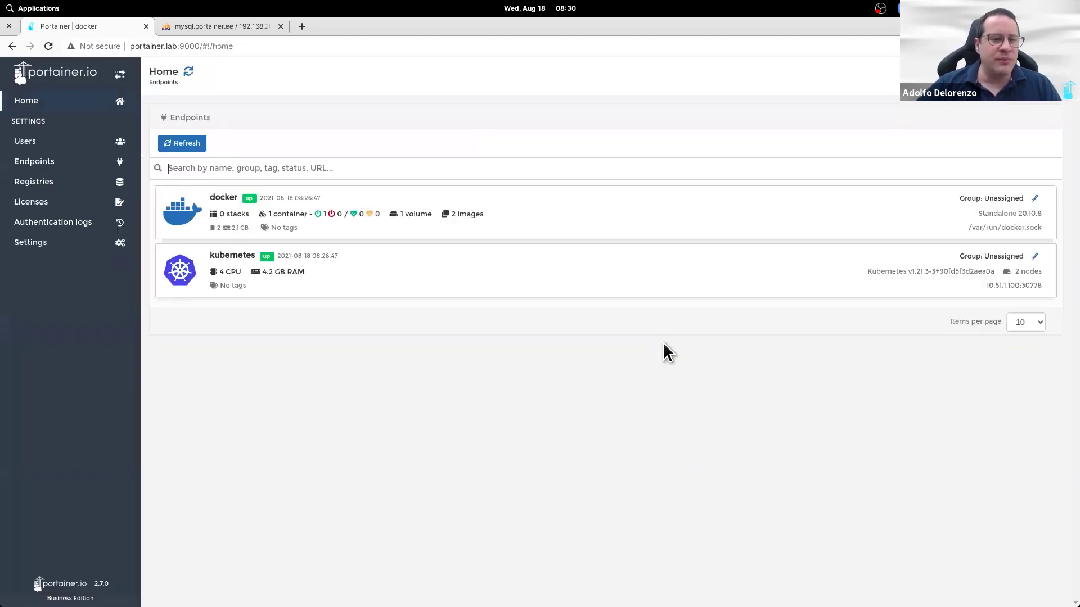
Step: Add the new user to registry.oe74.net's access list
left_click(62, 182)
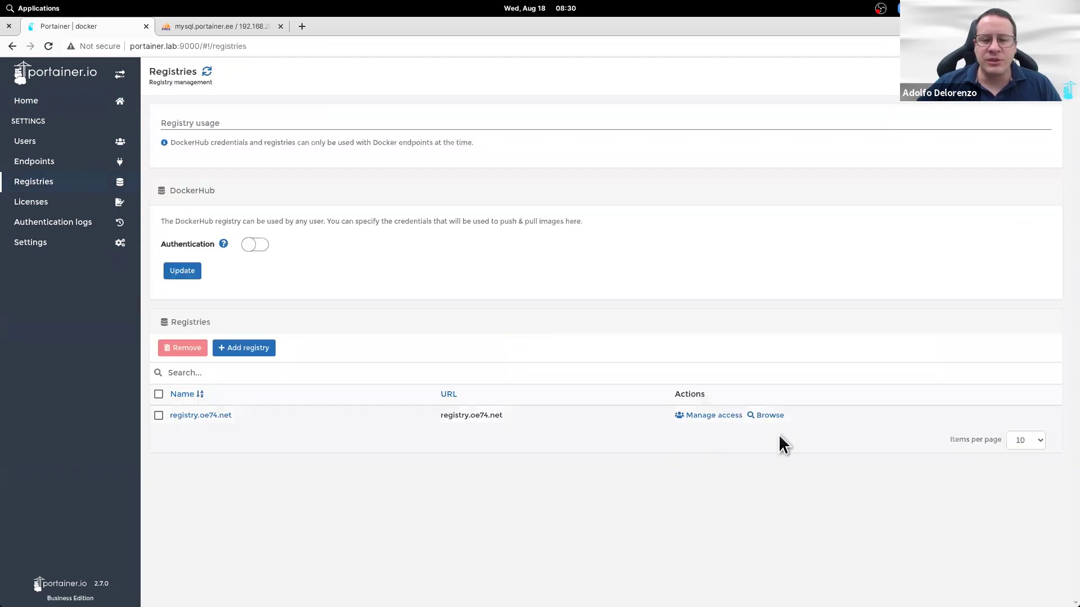
left_click(725, 416)
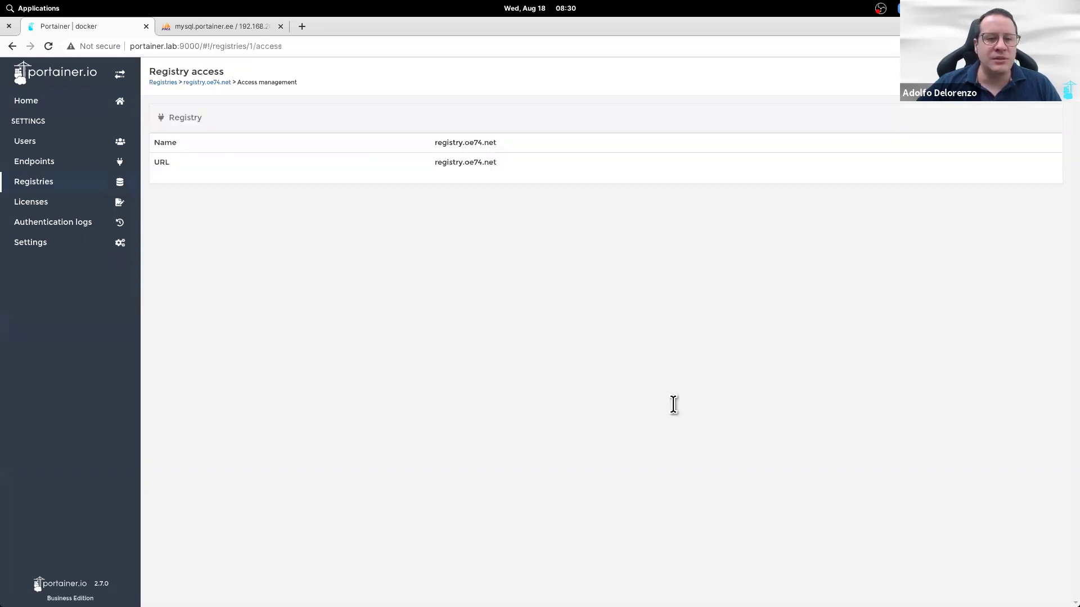
left_click(389, 266)
left_click(382, 313)
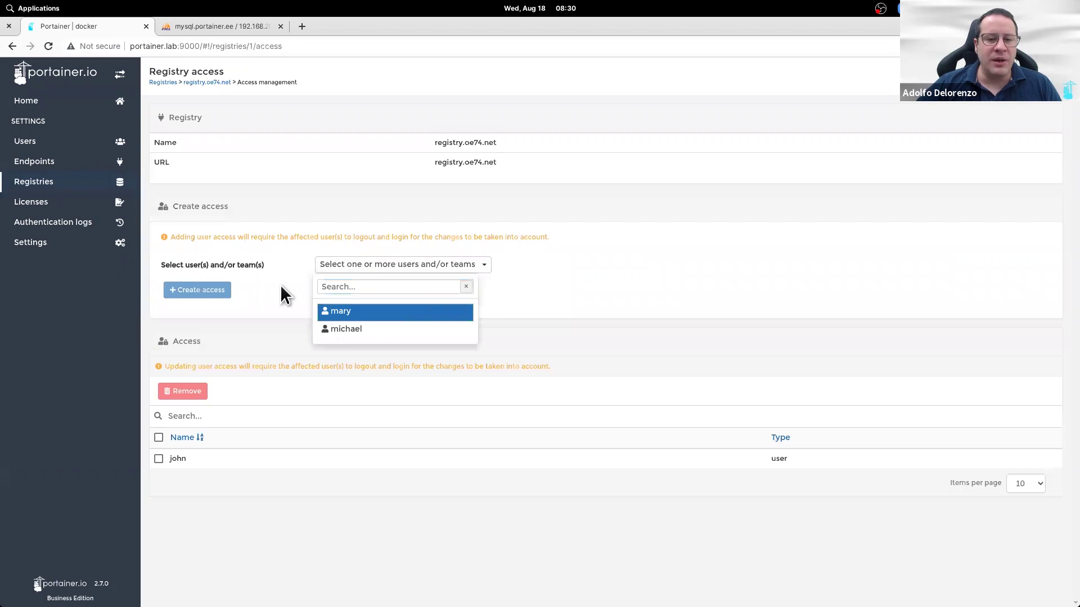
left_click(217, 292)
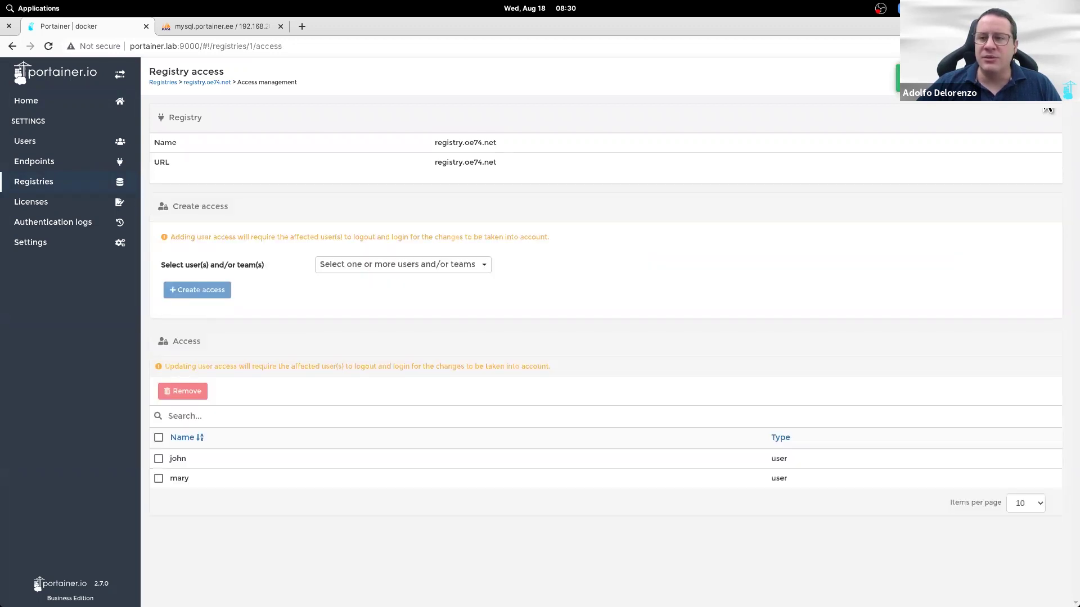
Step: Log out of the admin session and sign in as the new user
left_click(1047, 83)
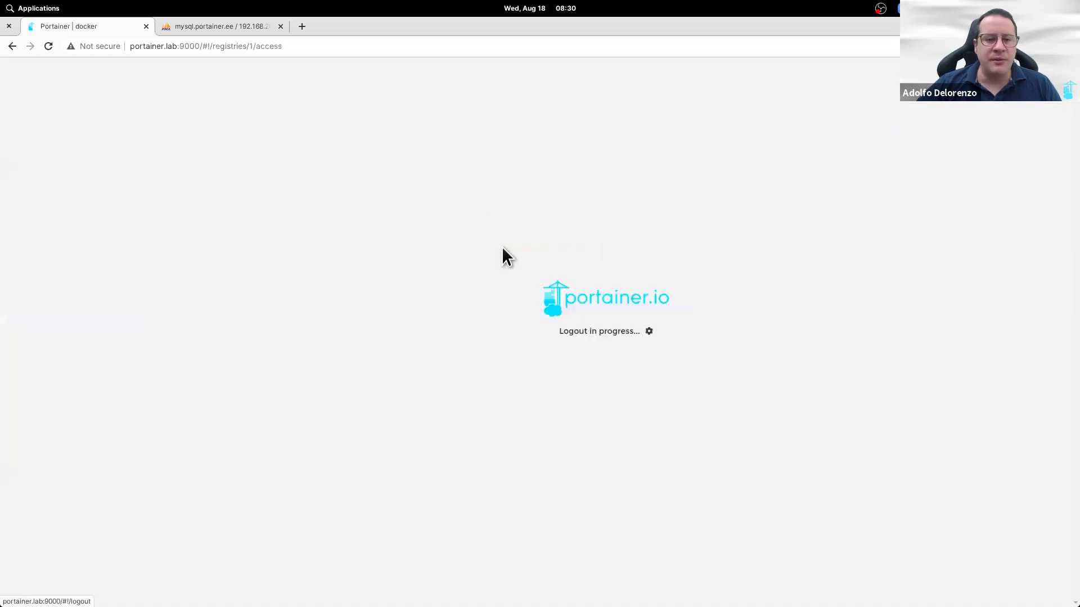
type("mary")
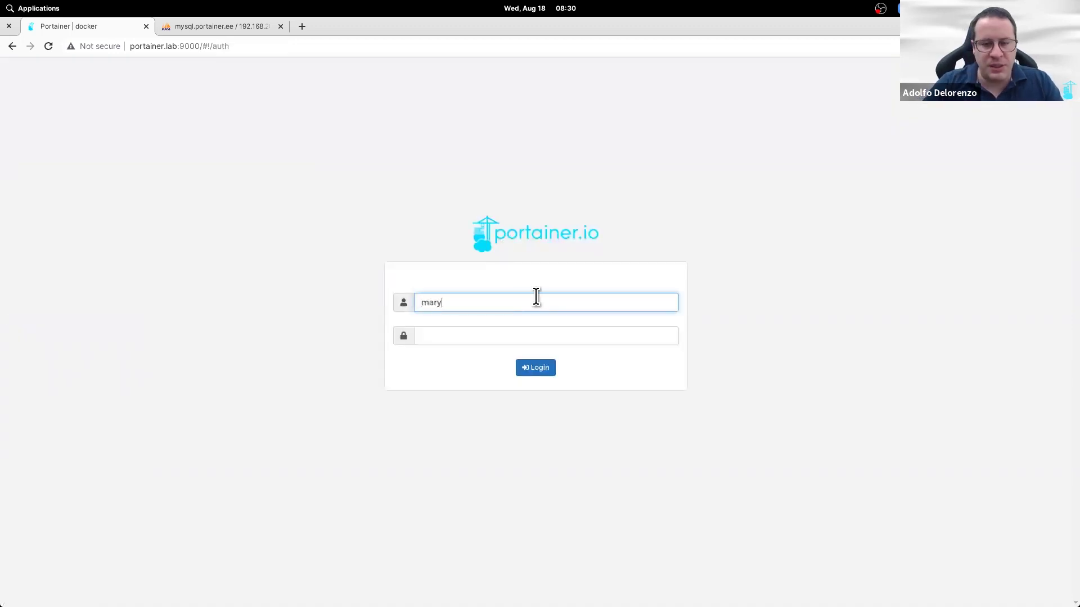
key("Tab")
type("********")
key("Return")
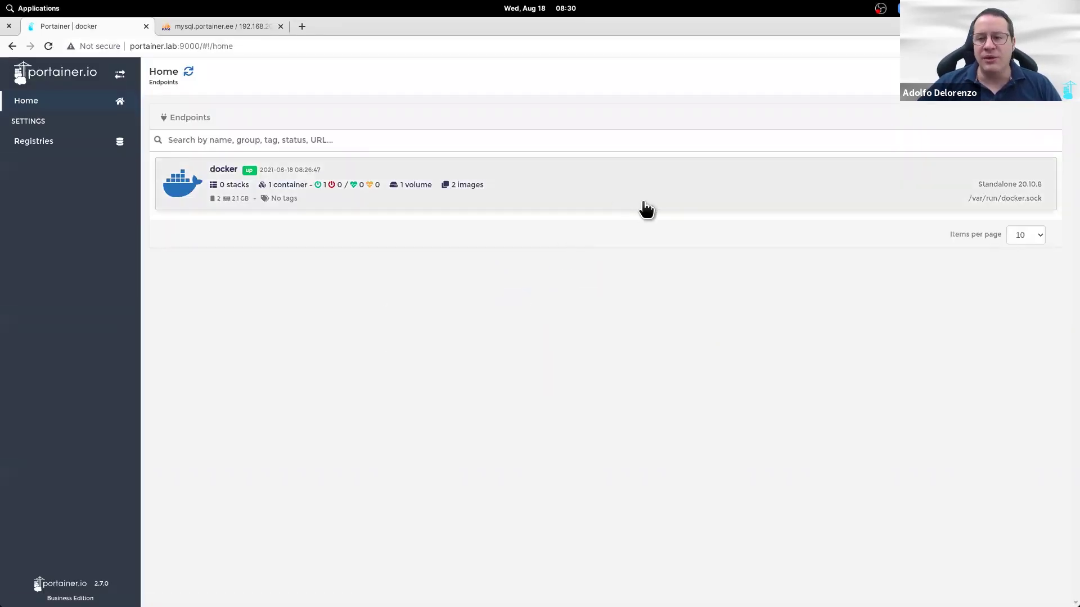
Step: Confirm registry.oe74.net appears in the docker endpoint's Registries, then sign out
left_click(644, 204)
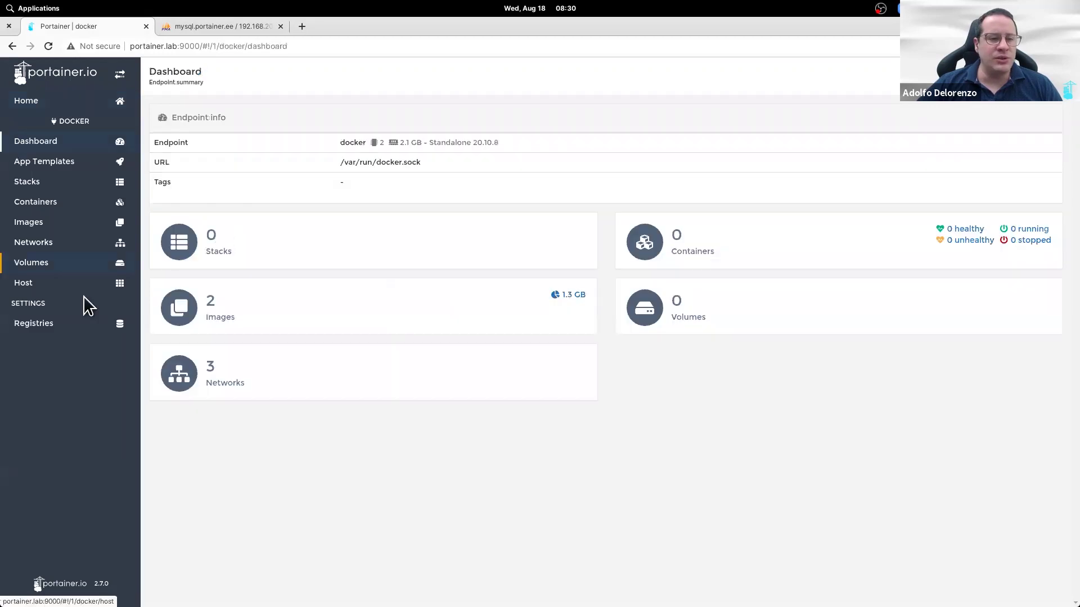
left_click(74, 328)
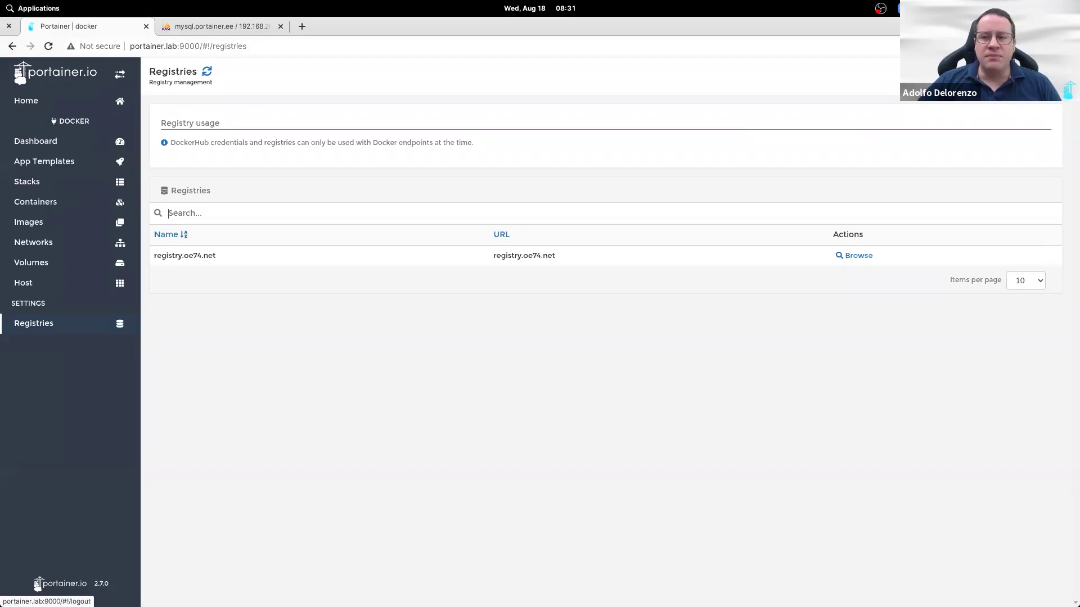
left_click(38, 585)
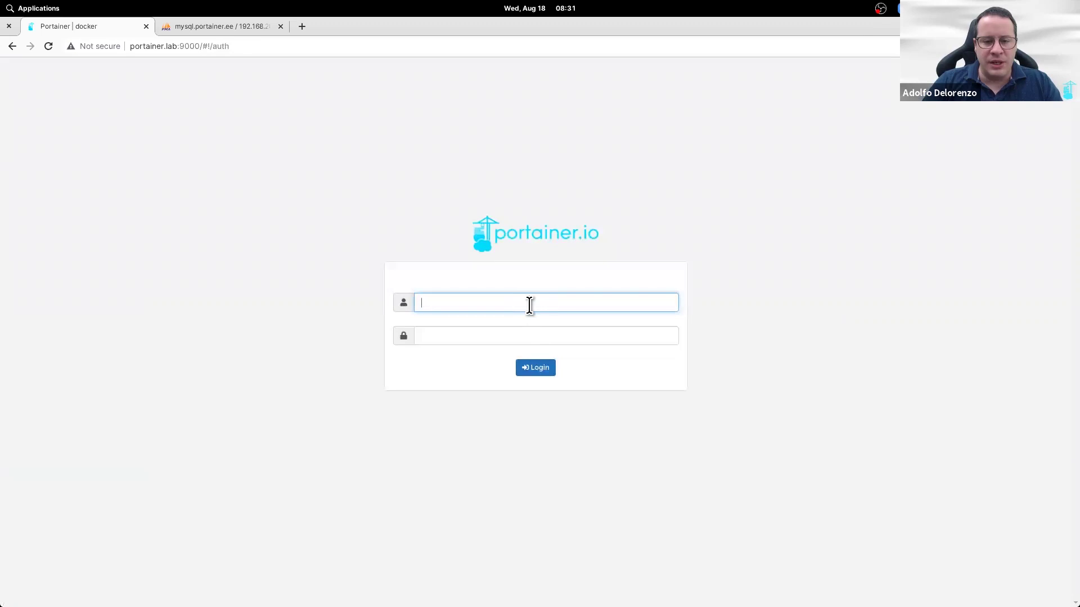
Step: Sign in as administrator and view the Settings > Authentication page (Internal, 8-hour sessions)
type("joe")
key("Tab")
type("*******")
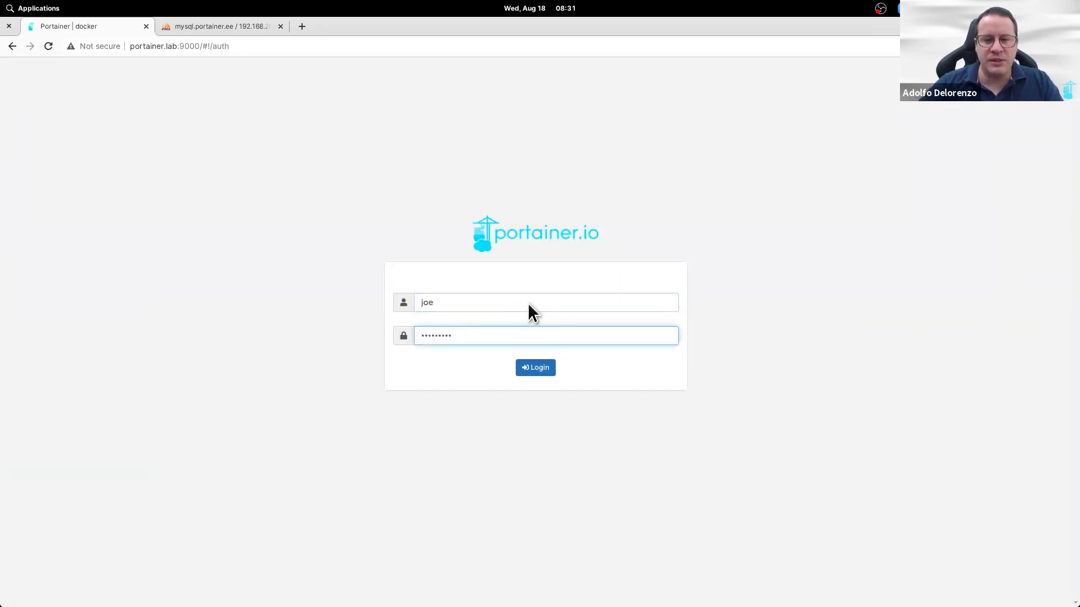
key("Return")
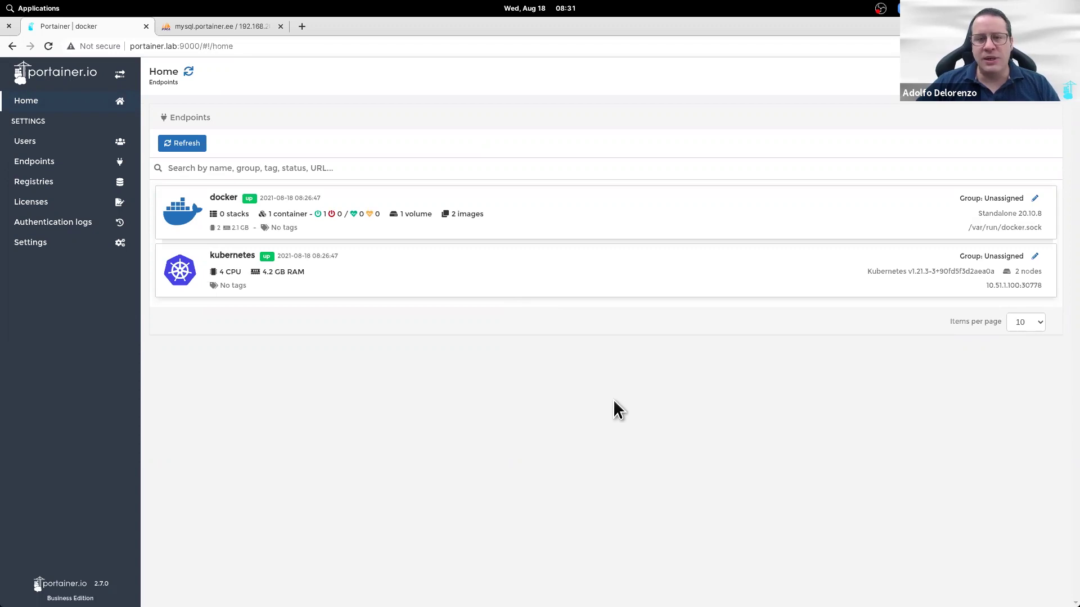
left_click(33, 222)
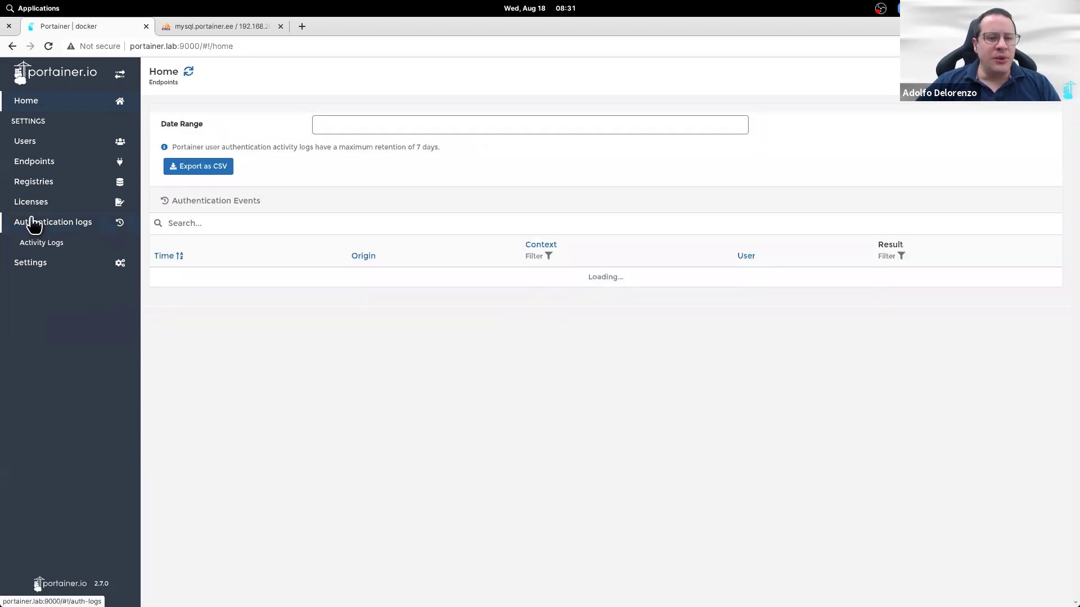
left_click(35, 263)
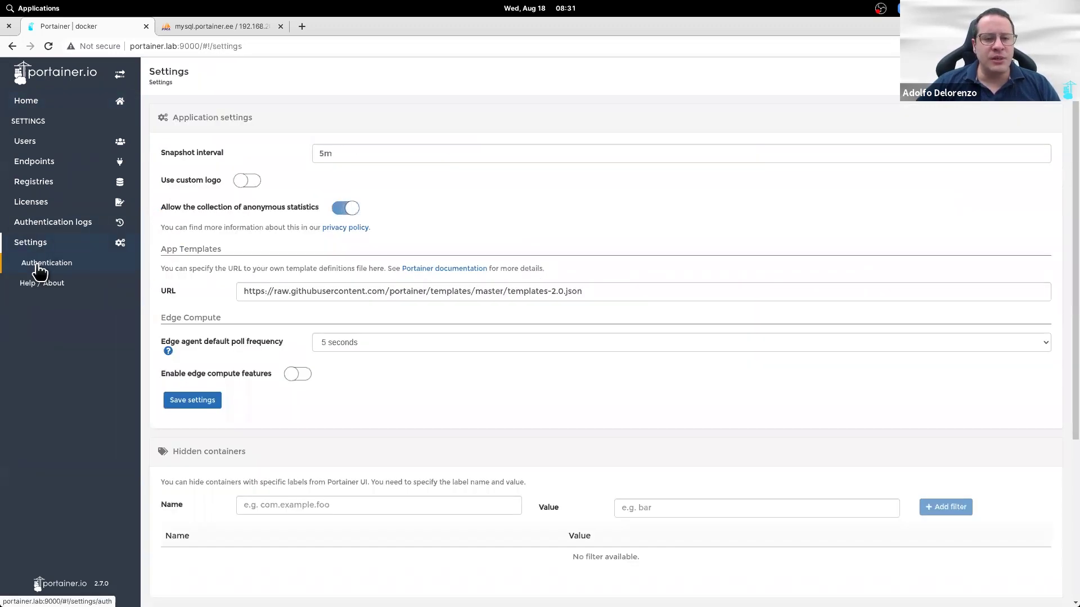
left_click(84, 266)
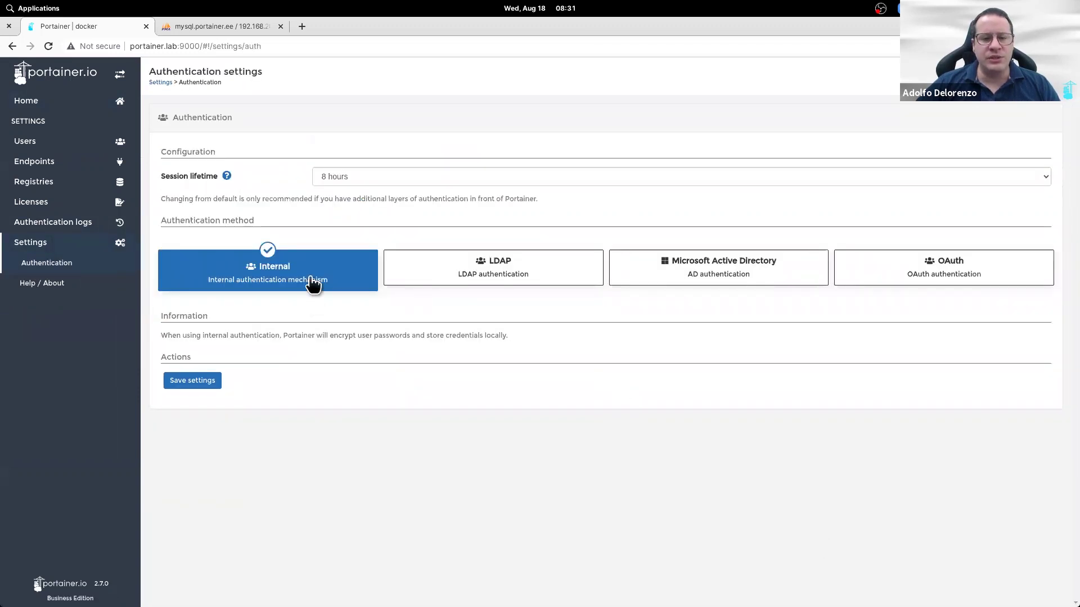
Step: Compare the LDAP and Microsoft Active Directory authentication forms, settling back on LDAP
left_click(471, 269)
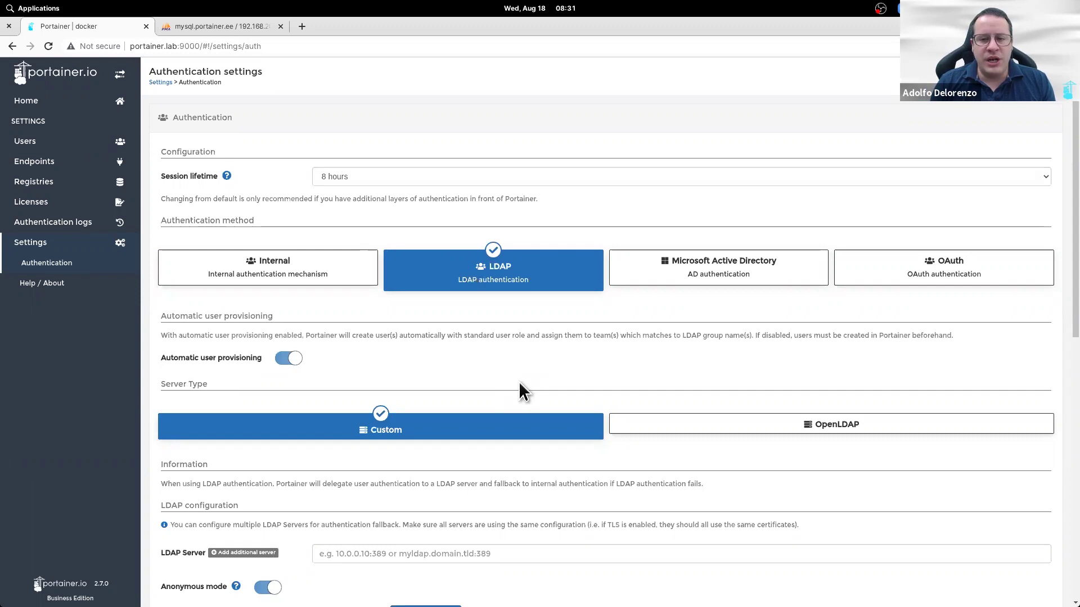
left_click(698, 271)
scroll(501, 364, "down", 1)
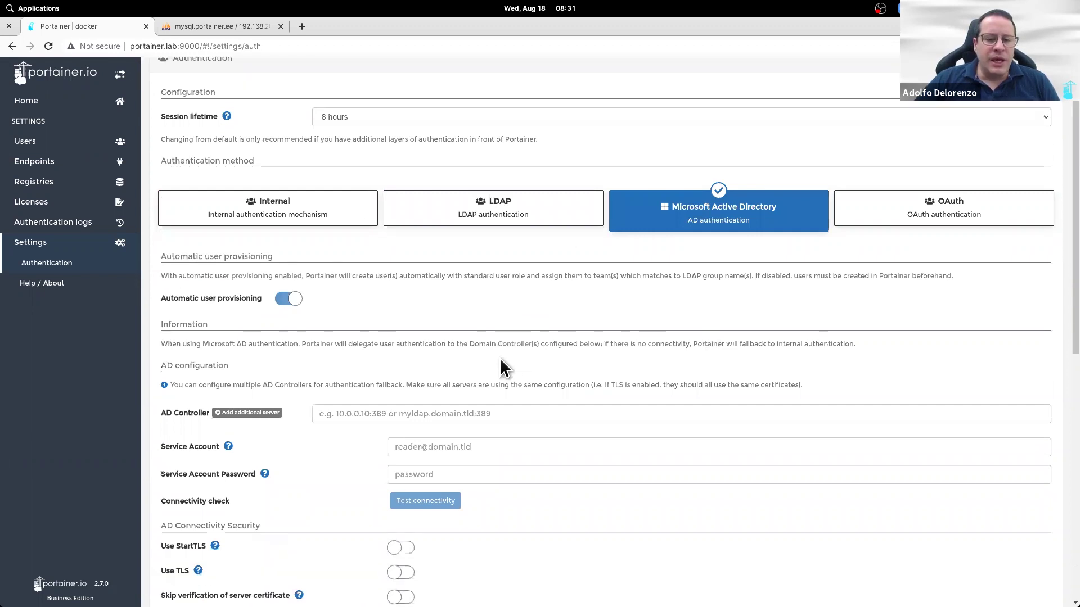
scroll(500, 363, "down", 1)
left_click(505, 149)
scroll(530, 309, "down", 2)
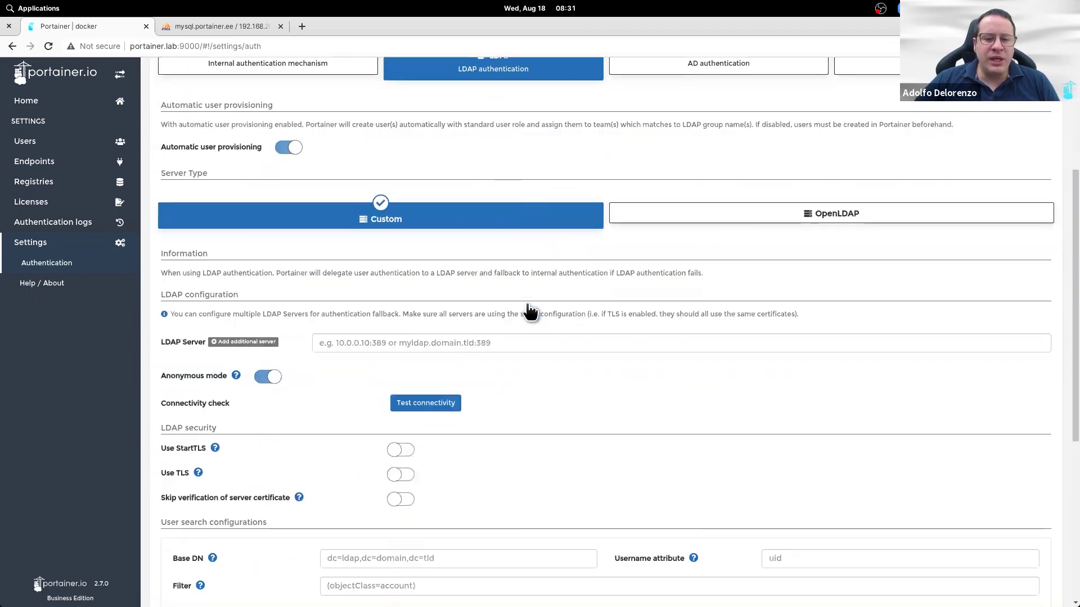
scroll(530, 311, "down", 1)
scroll(618, 270, "down", 1)
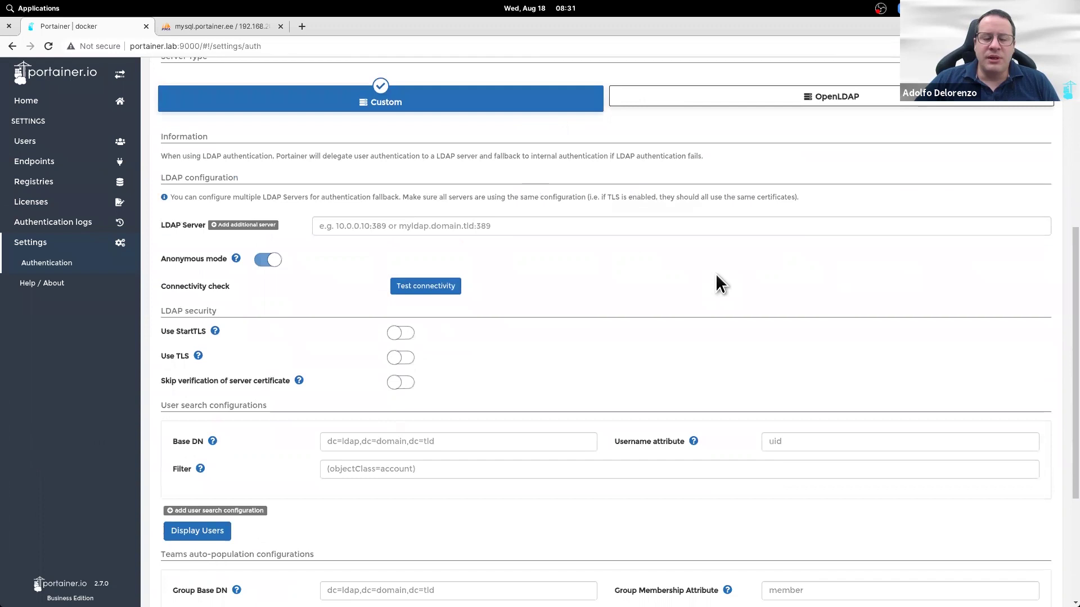
scroll(595, 307, "up", 2)
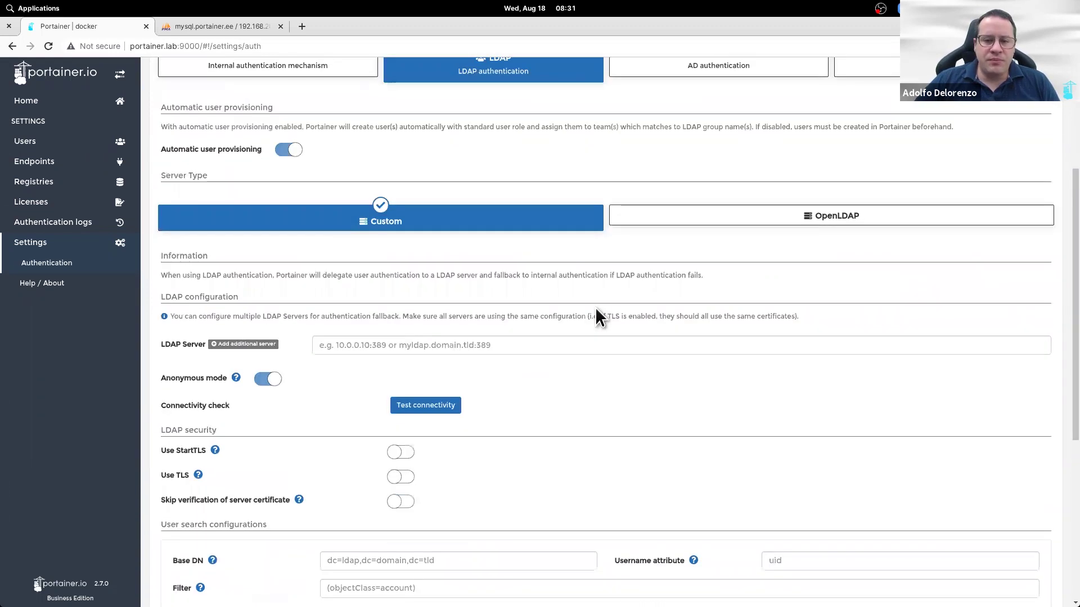
scroll(595, 307, "up", 2)
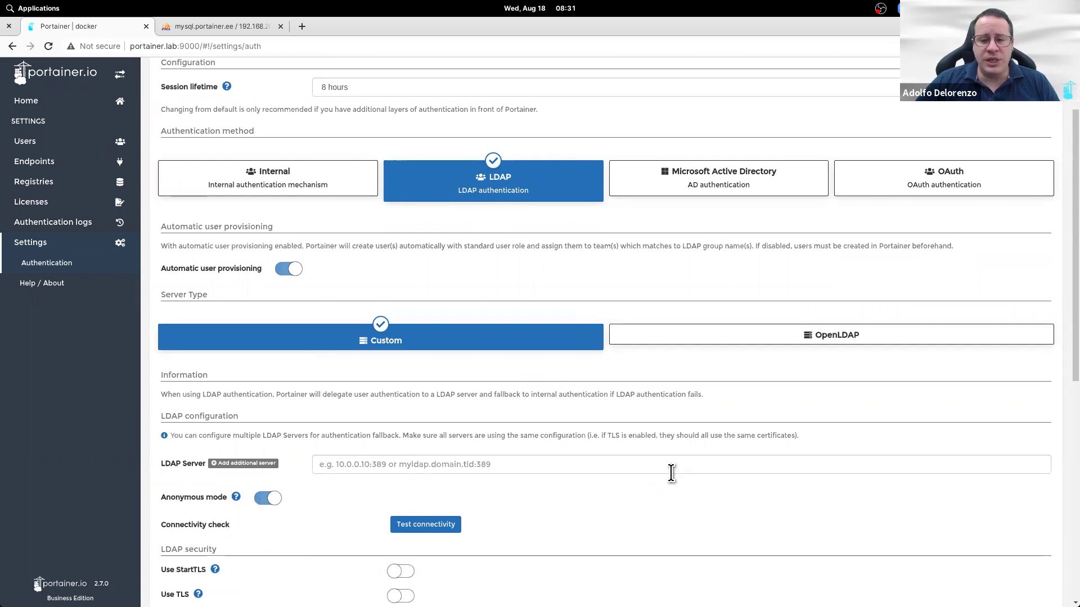
scroll(671, 473, "down", 1)
Step: Toggle the LDAP server type between OpenLDAP and Custom, then choose Microsoft Active Directory
left_click(754, 282)
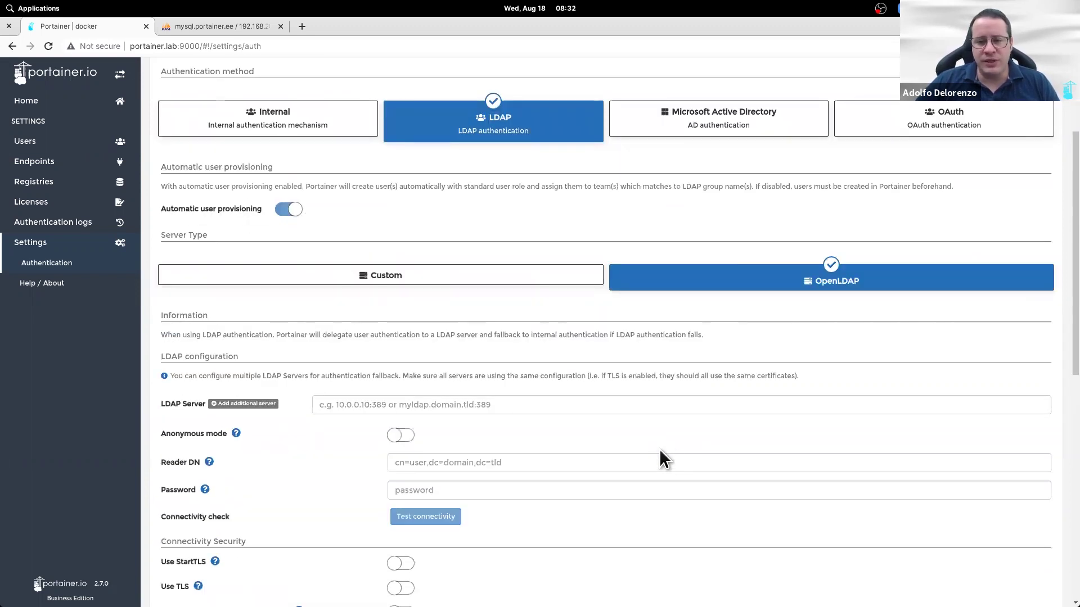
left_click(494, 281)
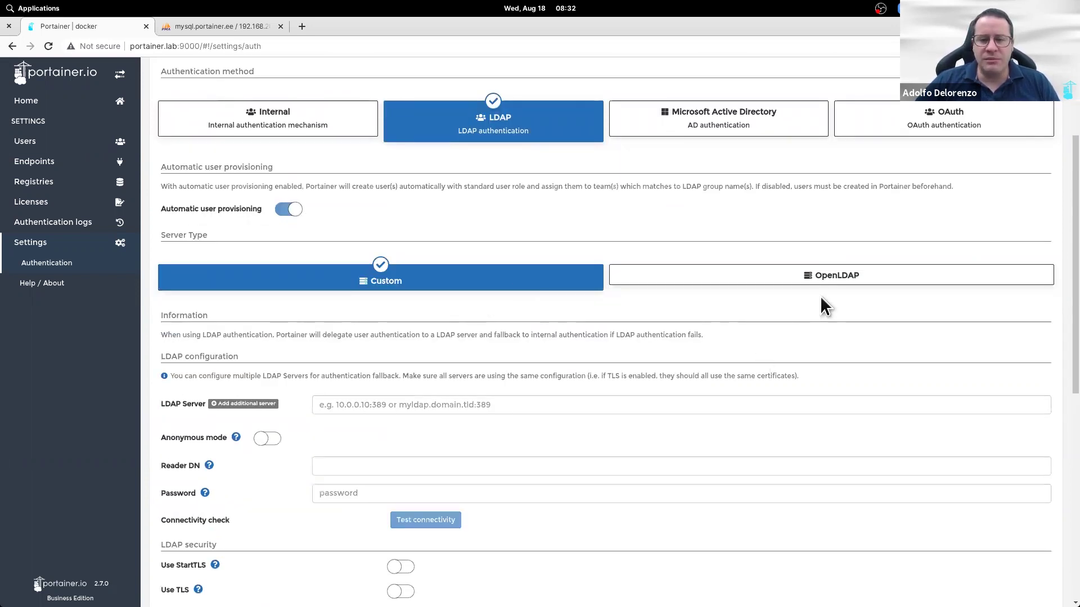
left_click(838, 283)
scroll(680, 435, "down", 4)
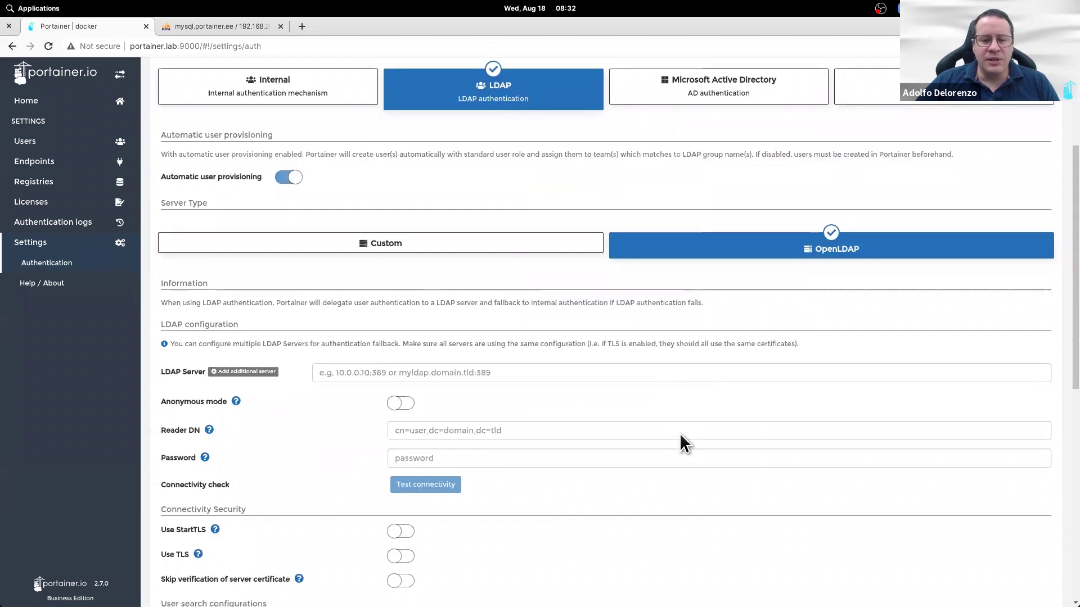
scroll(681, 435, "down", 5)
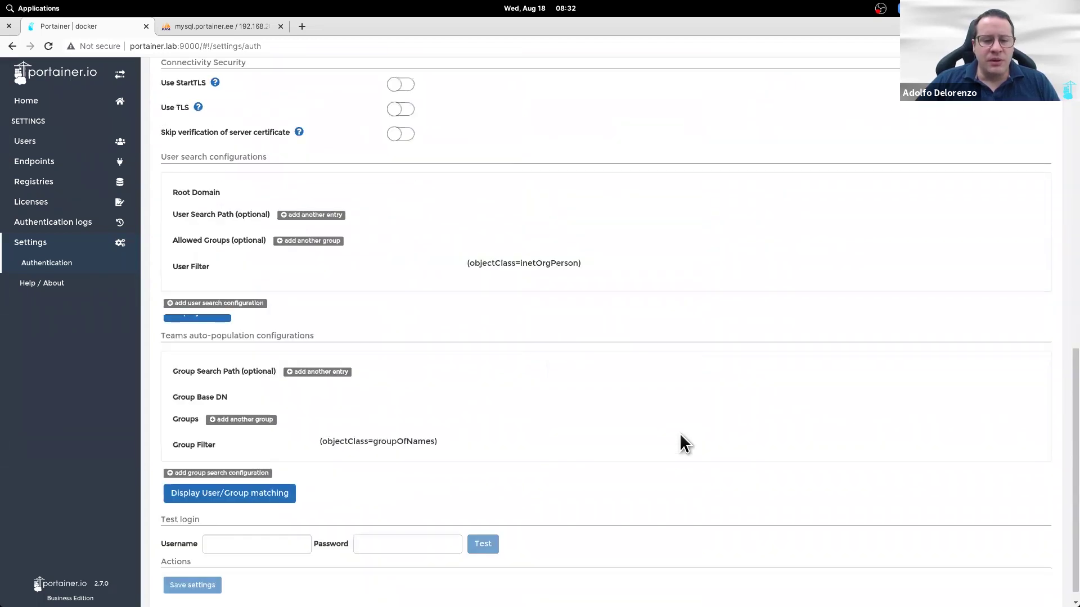
scroll(680, 434, "up", 3)
scroll(669, 281, "up", 7)
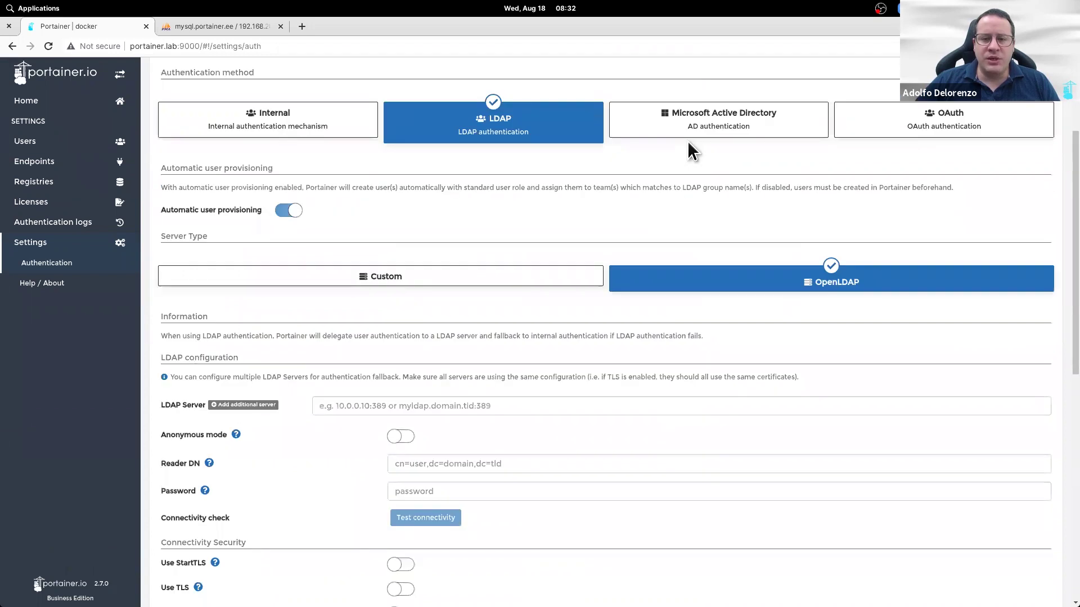
left_click(697, 129)
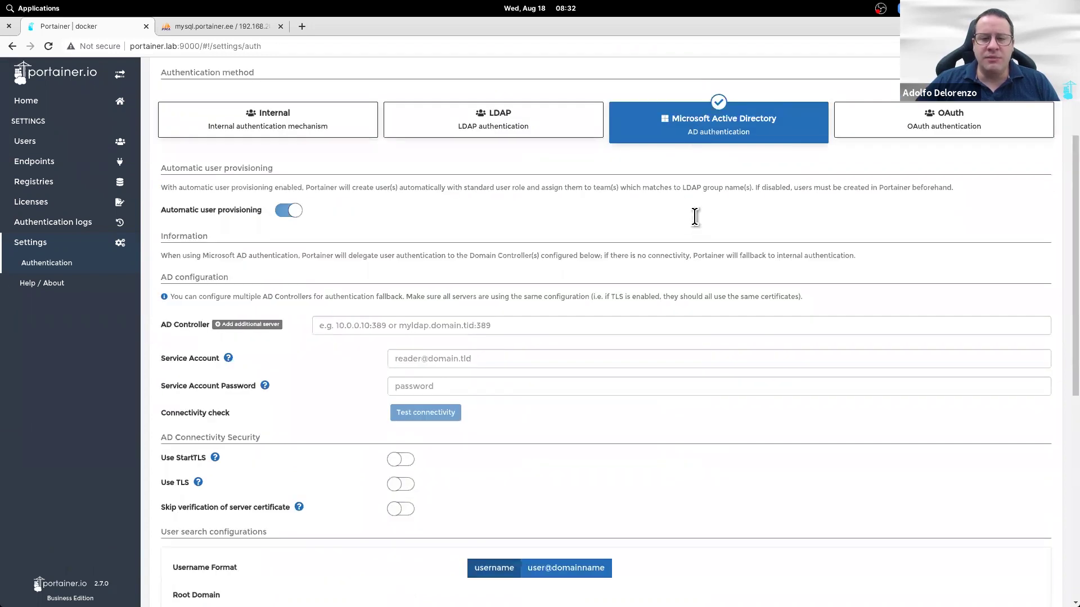
scroll(698, 236, "down", 4)
scroll(693, 254, "down", 4)
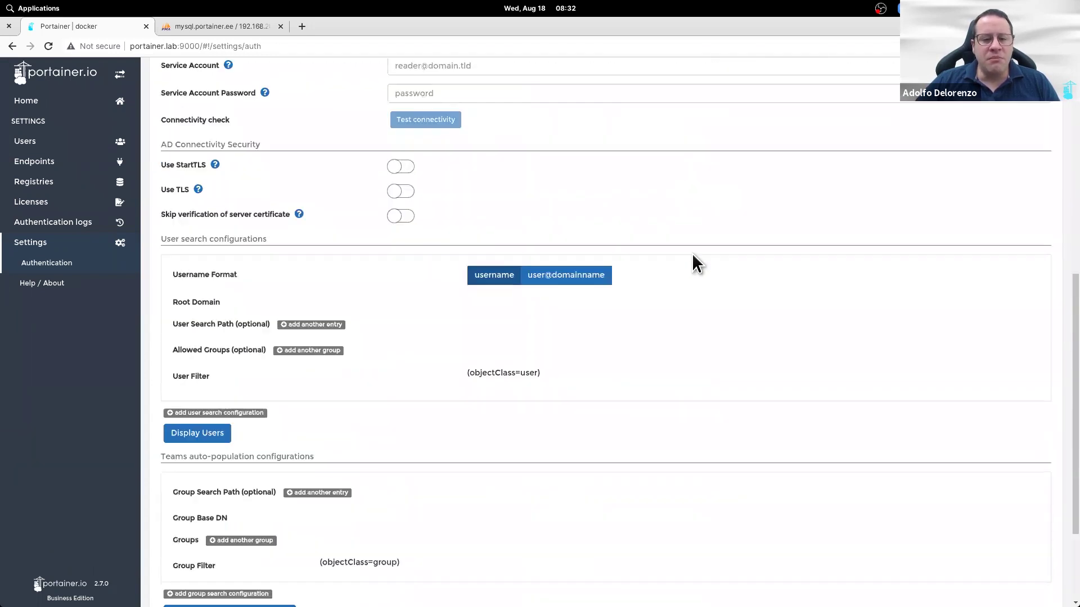
scroll(693, 260, "up", 10)
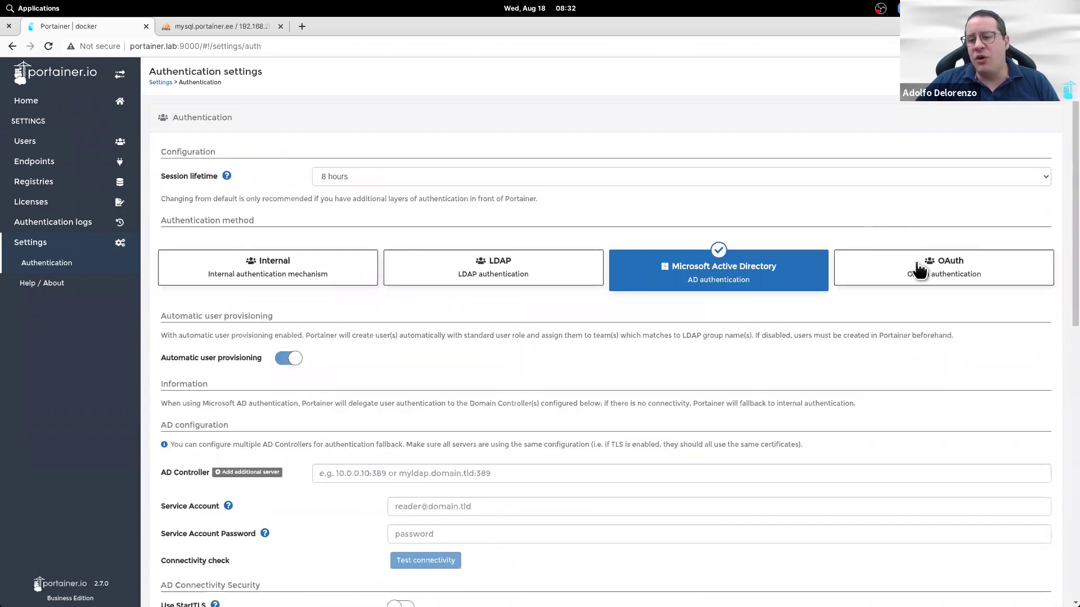
Step: Choose OAuth and try the Google, Github and Custom providers, ending on Google
left_click(919, 270)
scroll(590, 284, "down", 2)
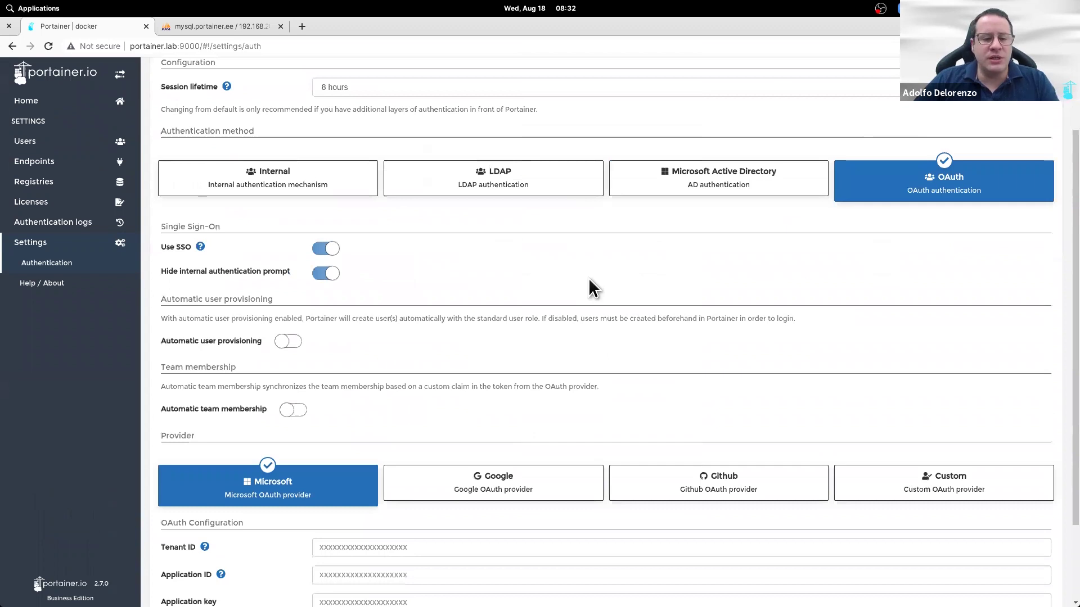
scroll(591, 284, "down", 2)
scroll(589, 280, "down", 1)
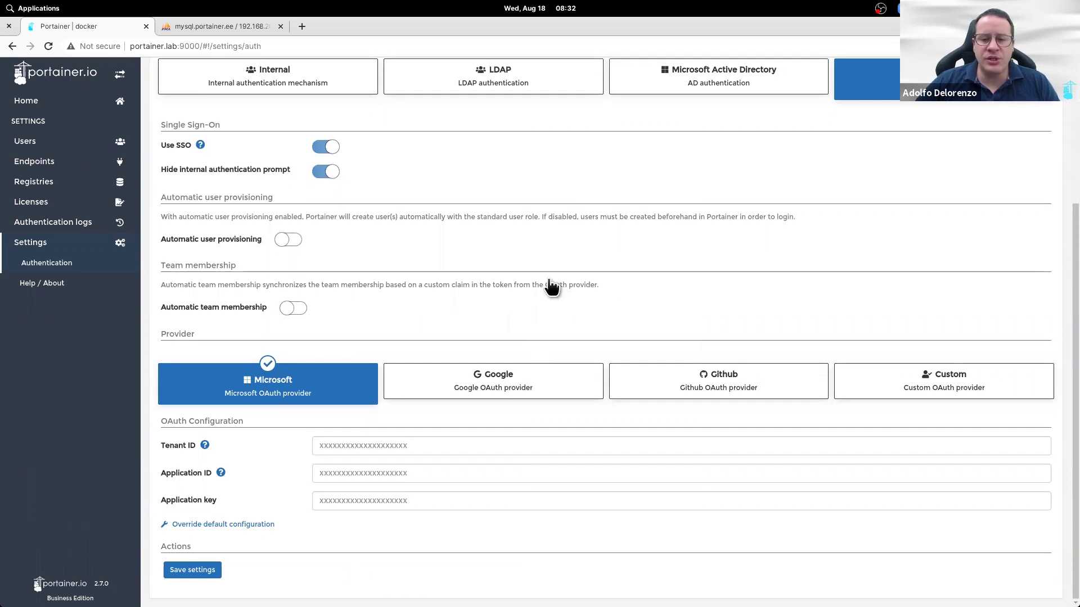
left_click(561, 392)
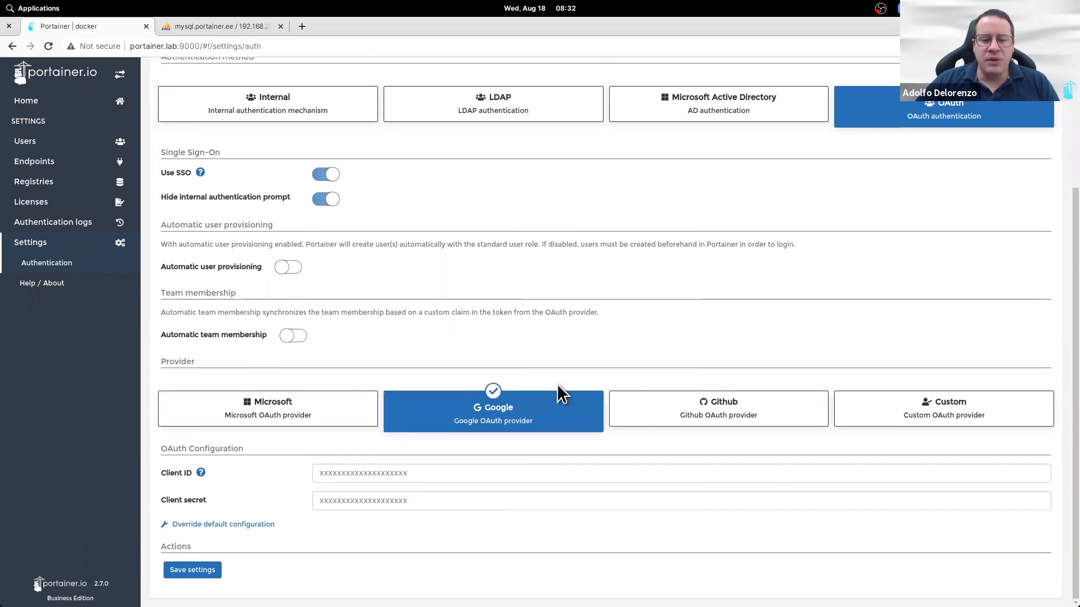
left_click(804, 422)
left_click(925, 422)
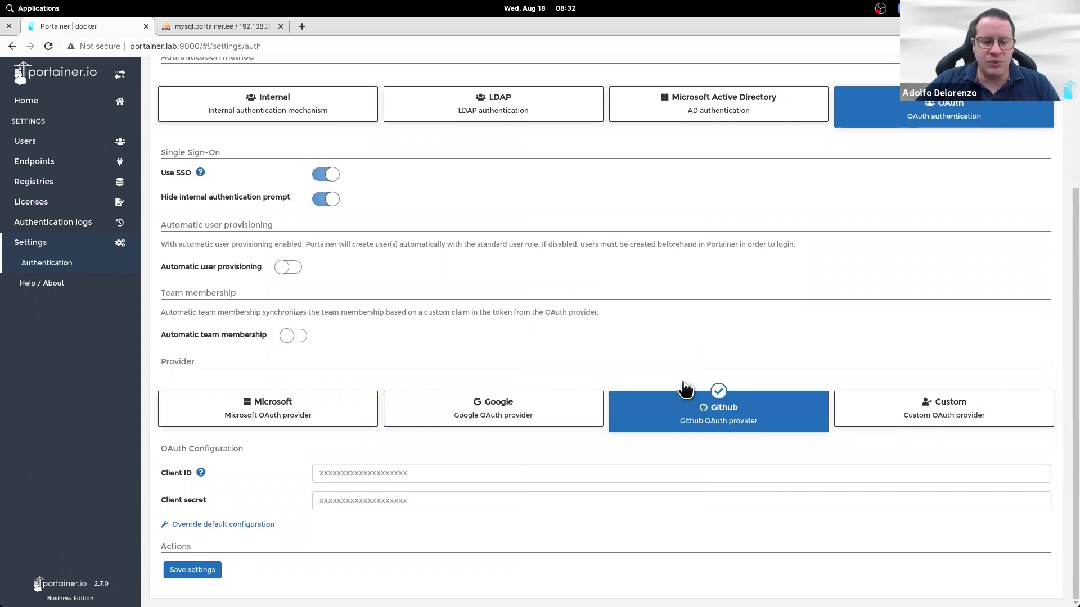
scroll(682, 386, "down", 3)
scroll(683, 386, "down", 2)
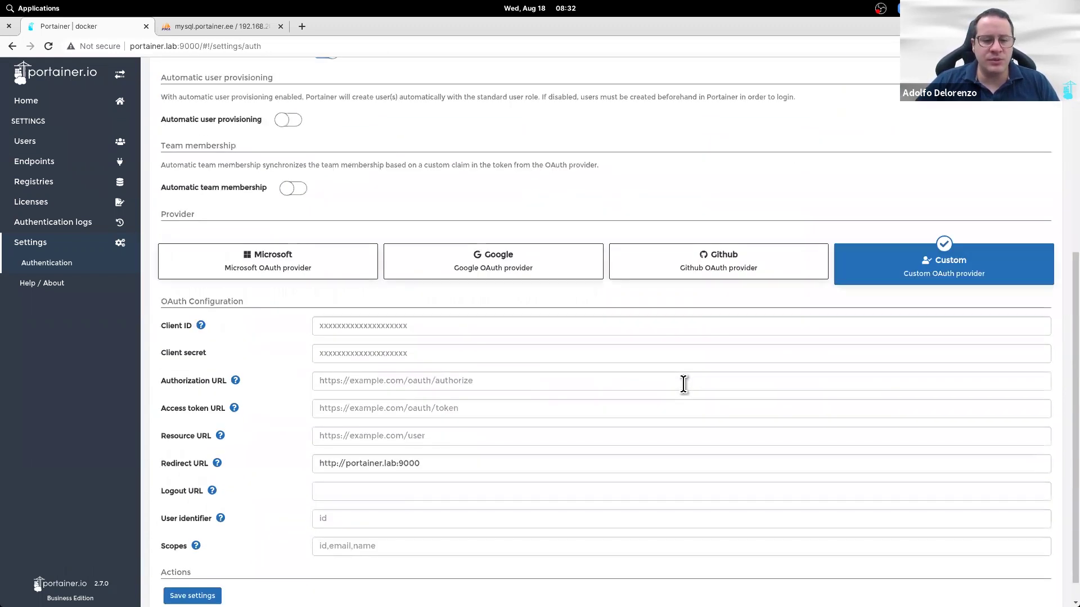
left_click(568, 249)
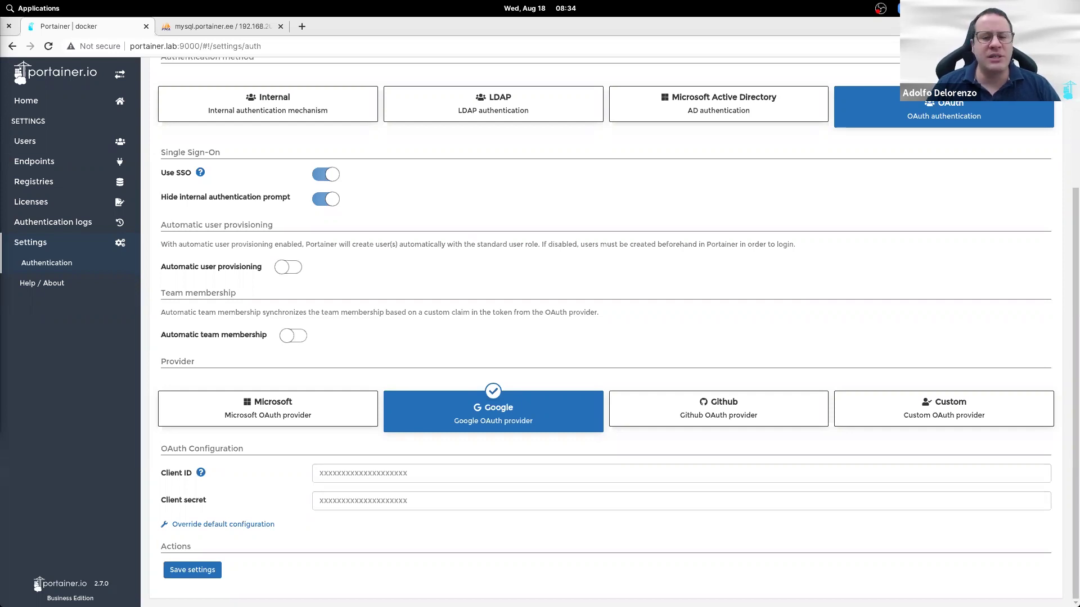
Step: Switch the OAuth provider to Github and review its settings
left_click(728, 406)
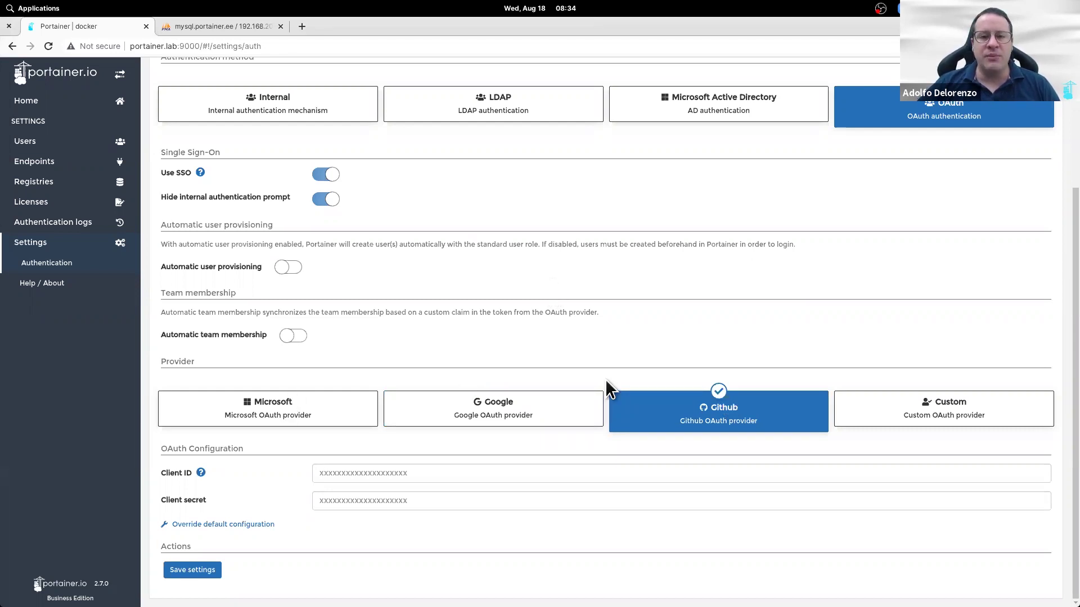
scroll(606, 382, "up", 2)
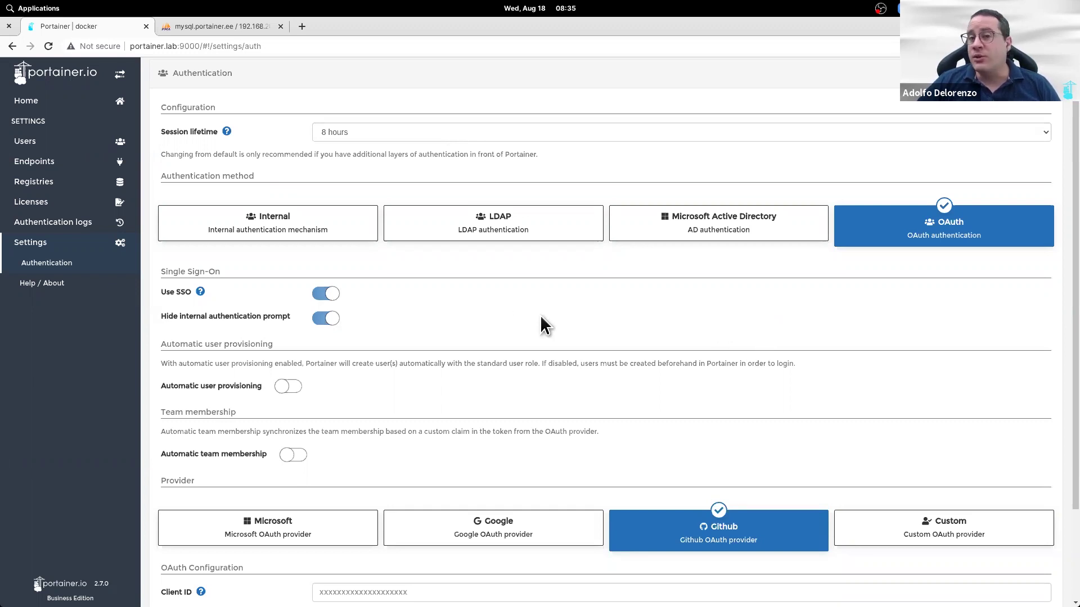
scroll(543, 325, "down", 3)
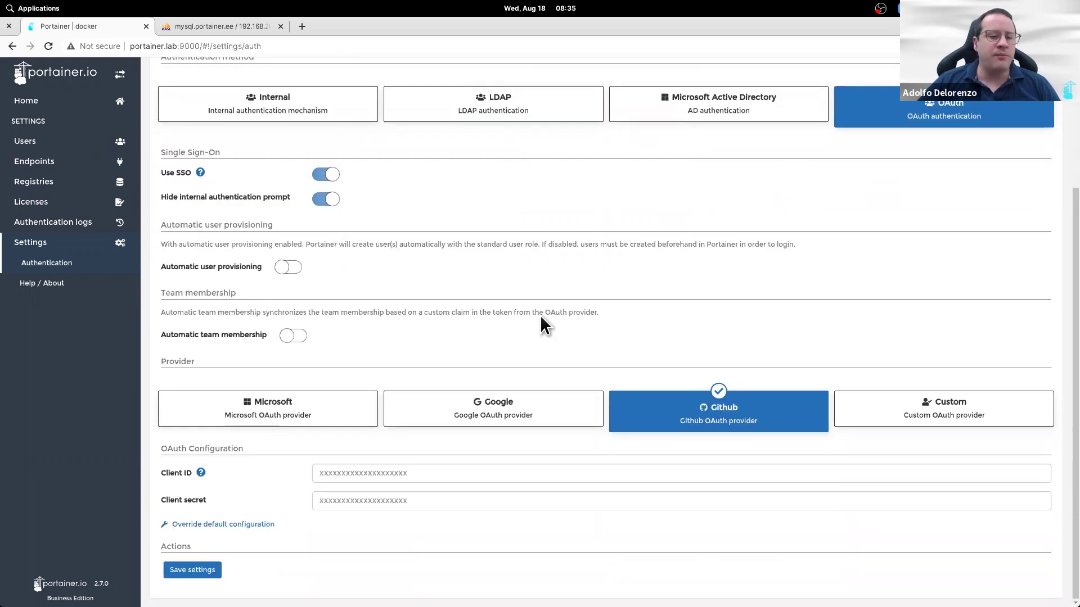
scroll(542, 325, "up", 1)
scroll(541, 323, "up", 3)
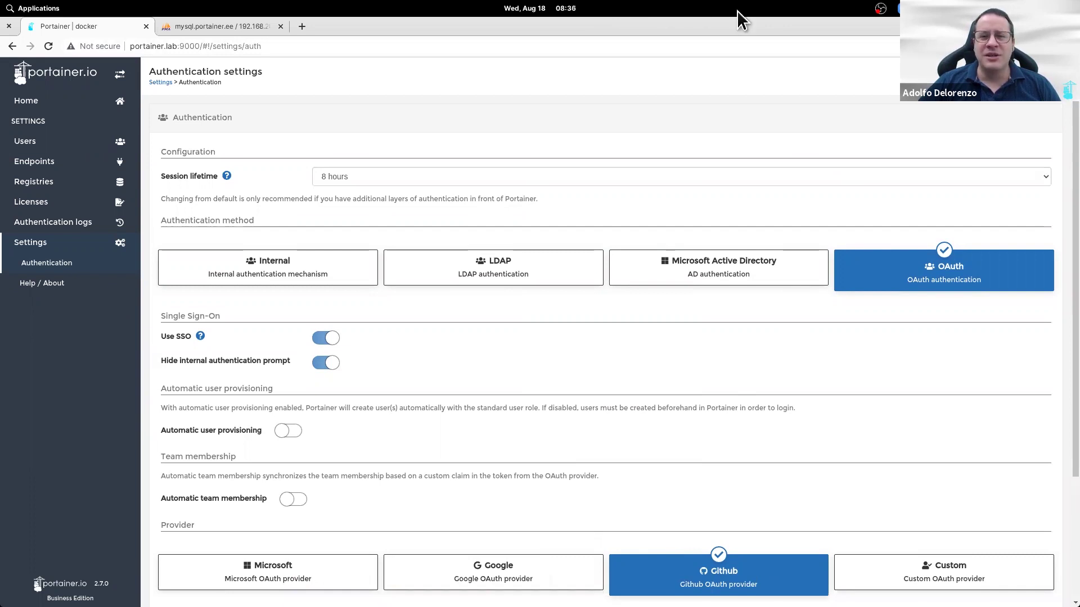
left_click(873, 309)
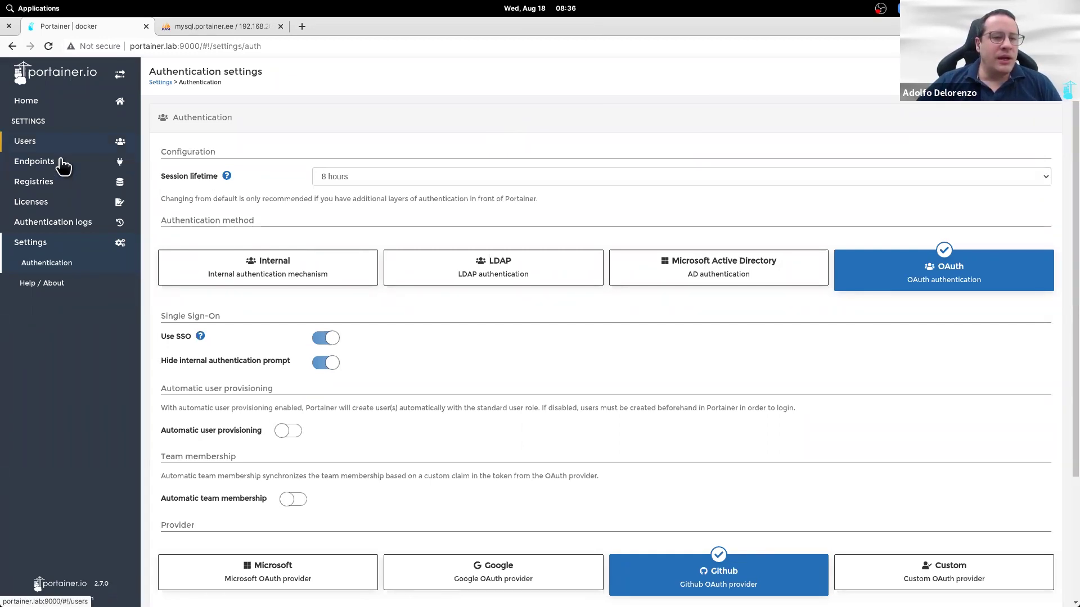
Step: Open the db application's details on the kubernetes endpoint
left_click(62, 108)
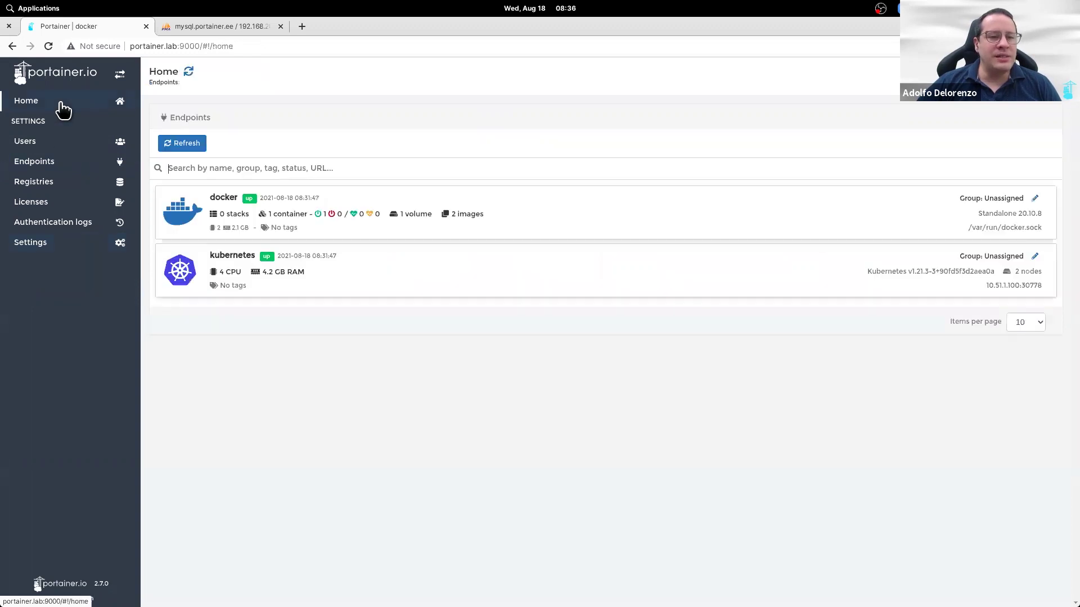
left_click(653, 280)
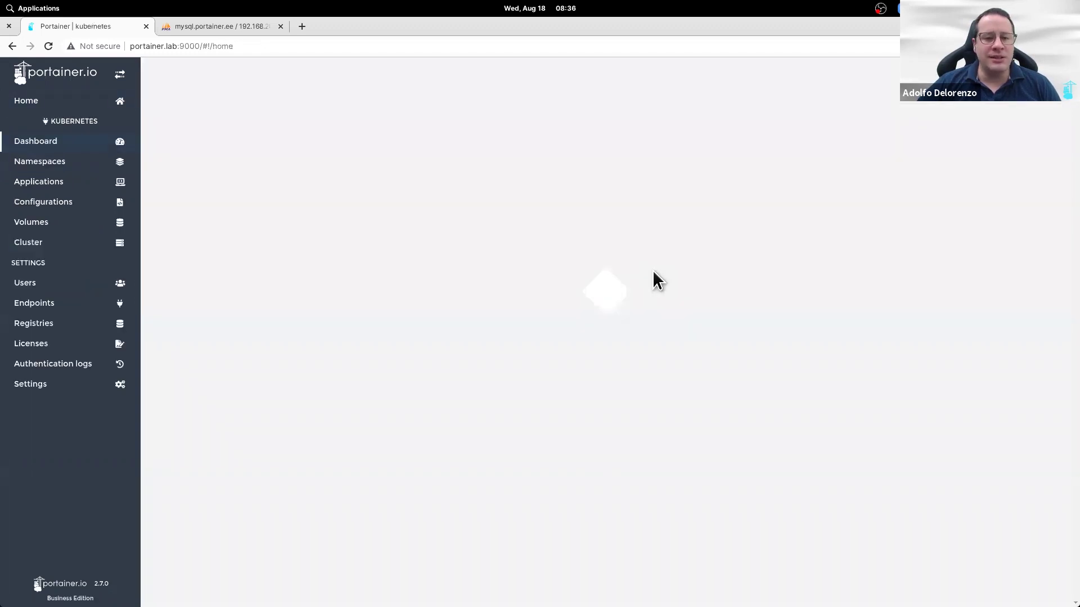
left_click(93, 182)
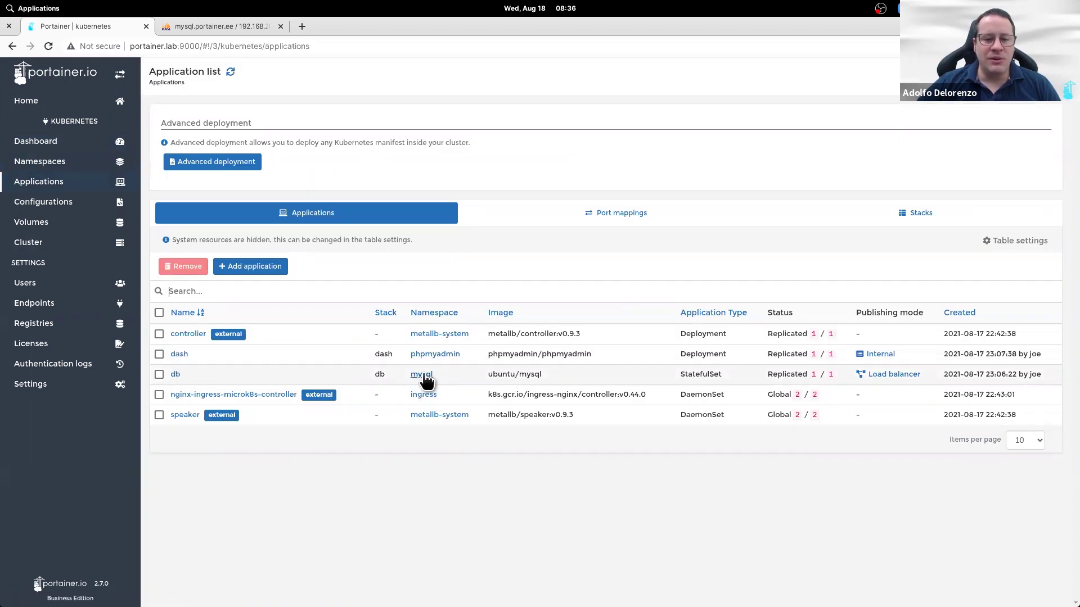
left_click(176, 375)
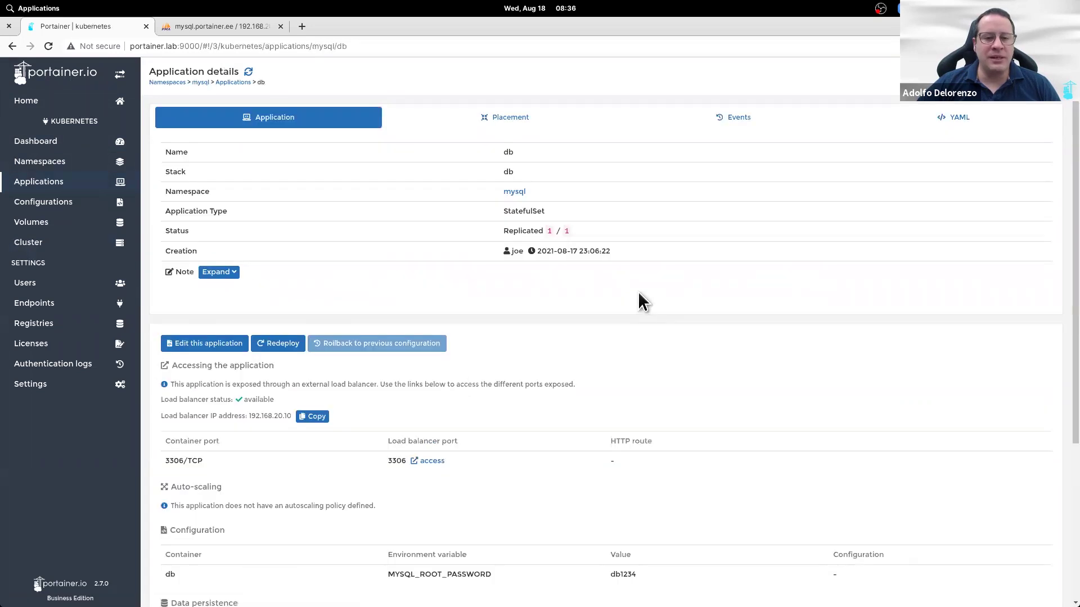
Step: Browse the db container's logs, then go back to the Applications list
scroll(638, 314, "down", 2)
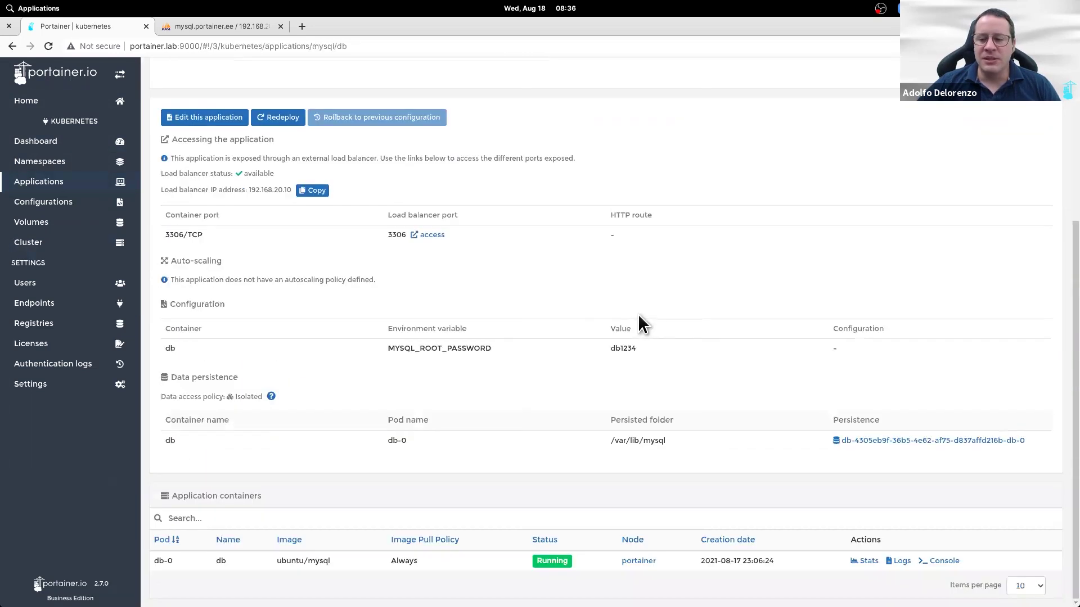
left_click(898, 562)
scroll(606, 387, "down", 3)
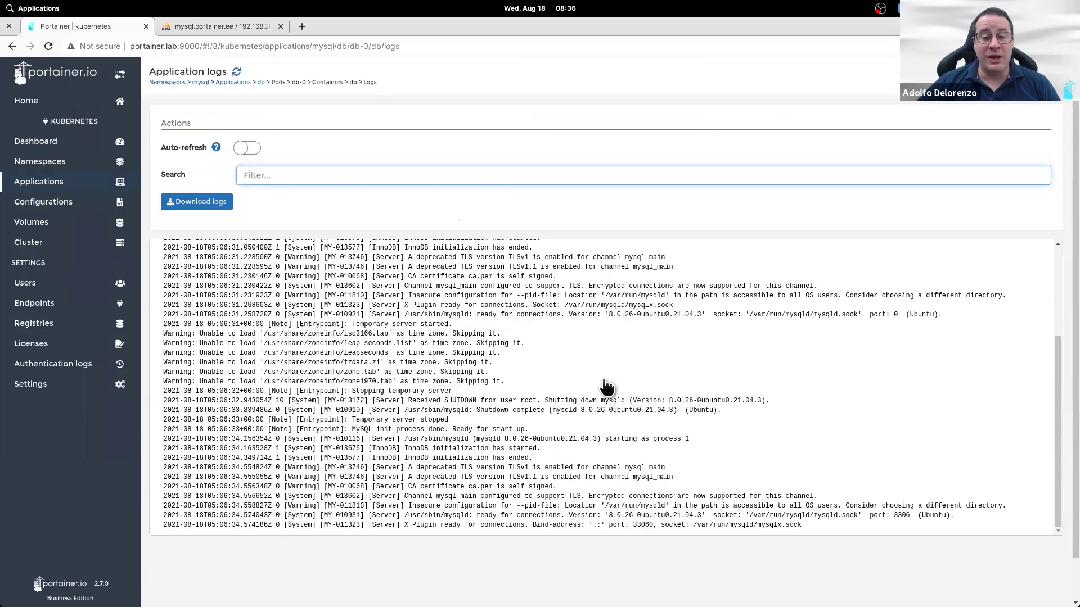
scroll(607, 387, "up", 3)
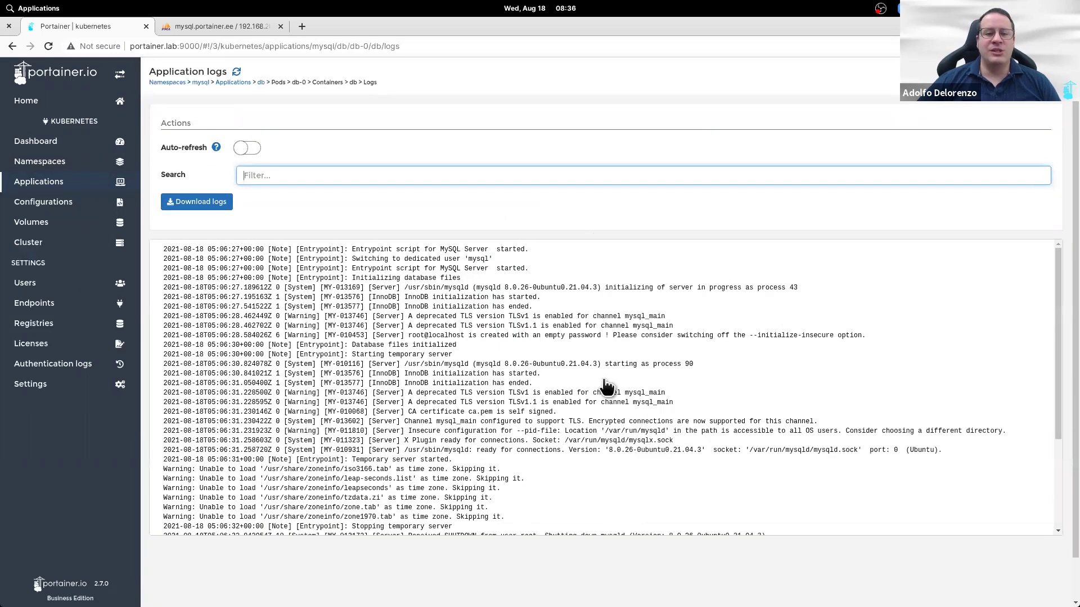
scroll(606, 386, "down", 3)
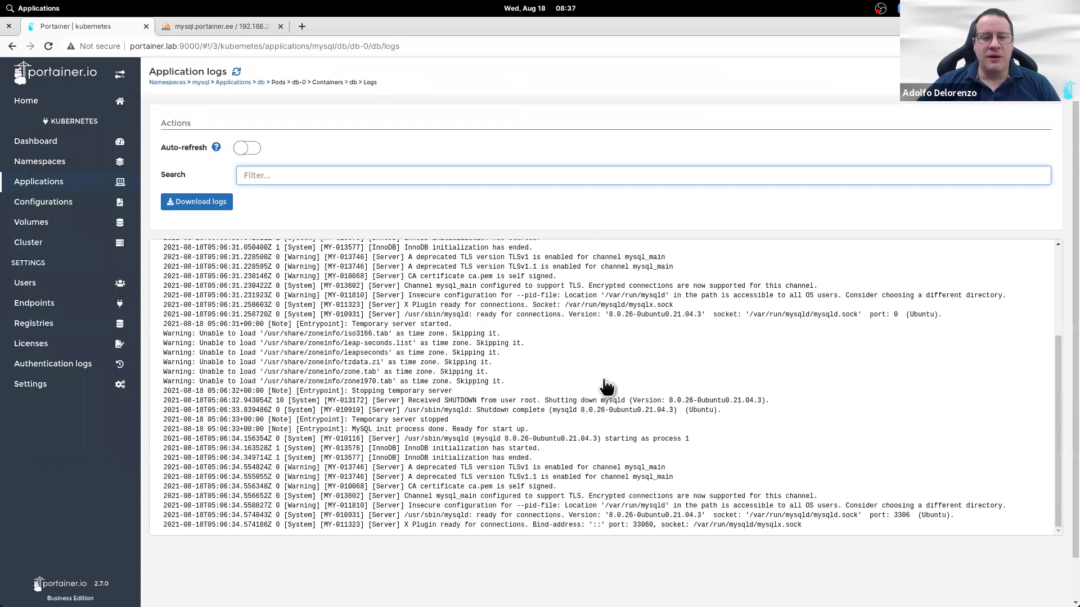
scroll(607, 387, "up", 3)
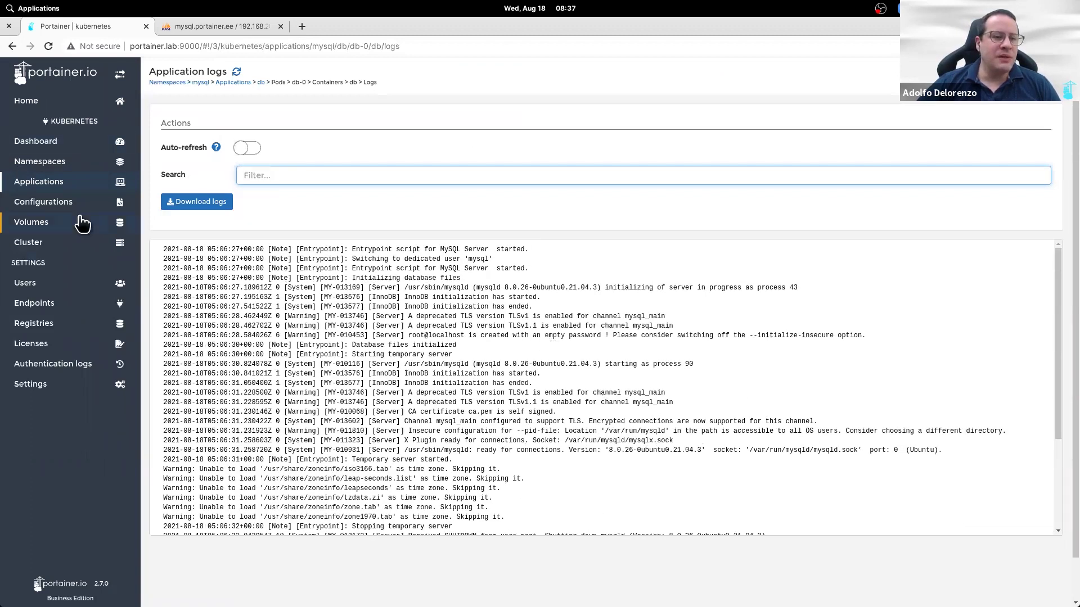
left_click(73, 183)
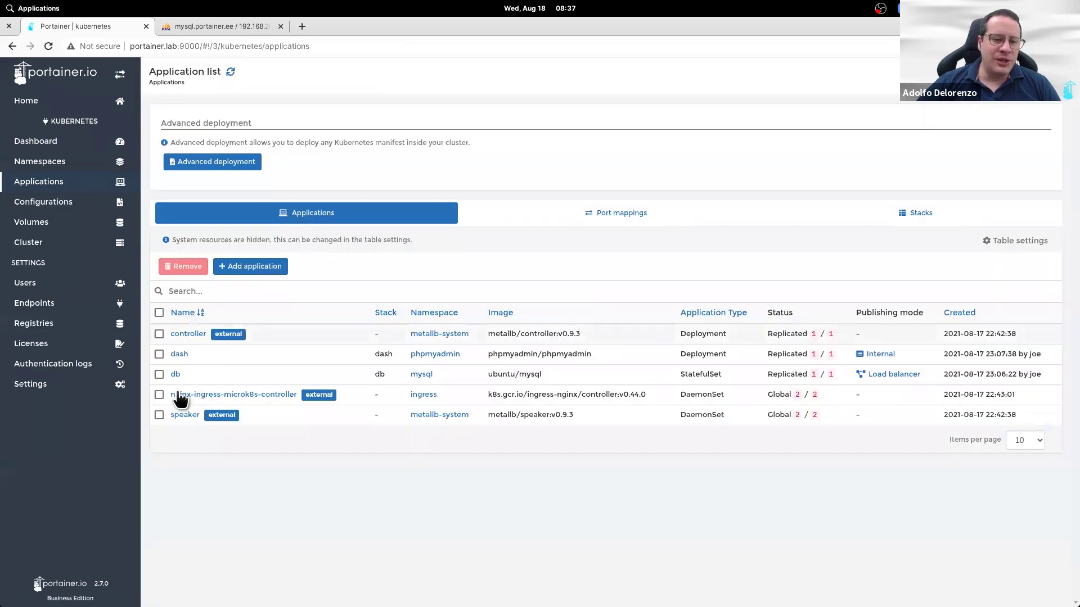
Step: View the dash container's logs, then open the authentication logs
left_click(179, 354)
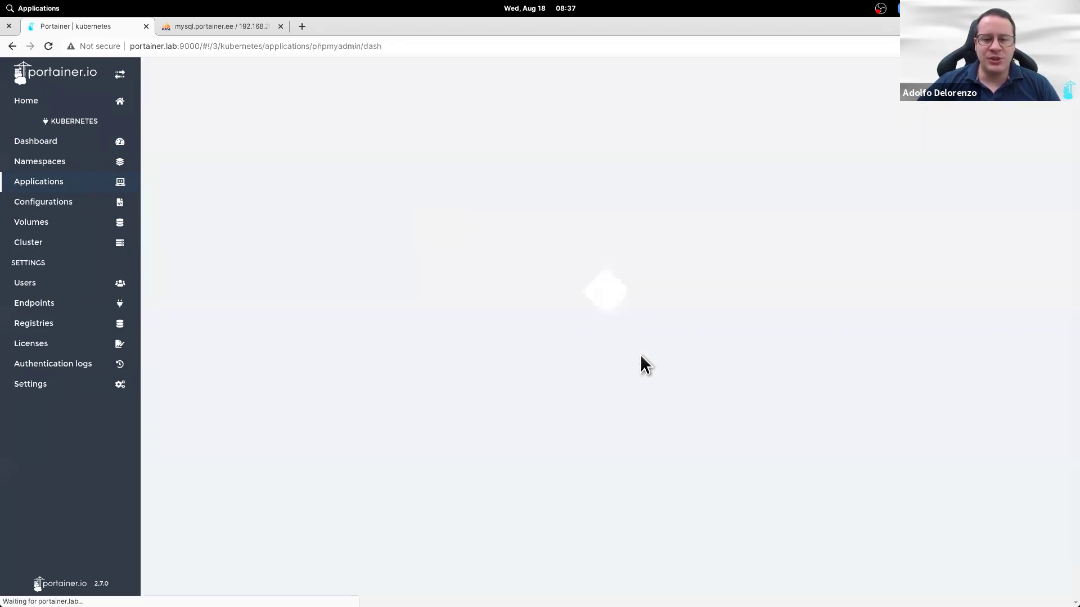
scroll(826, 356, "down", 5)
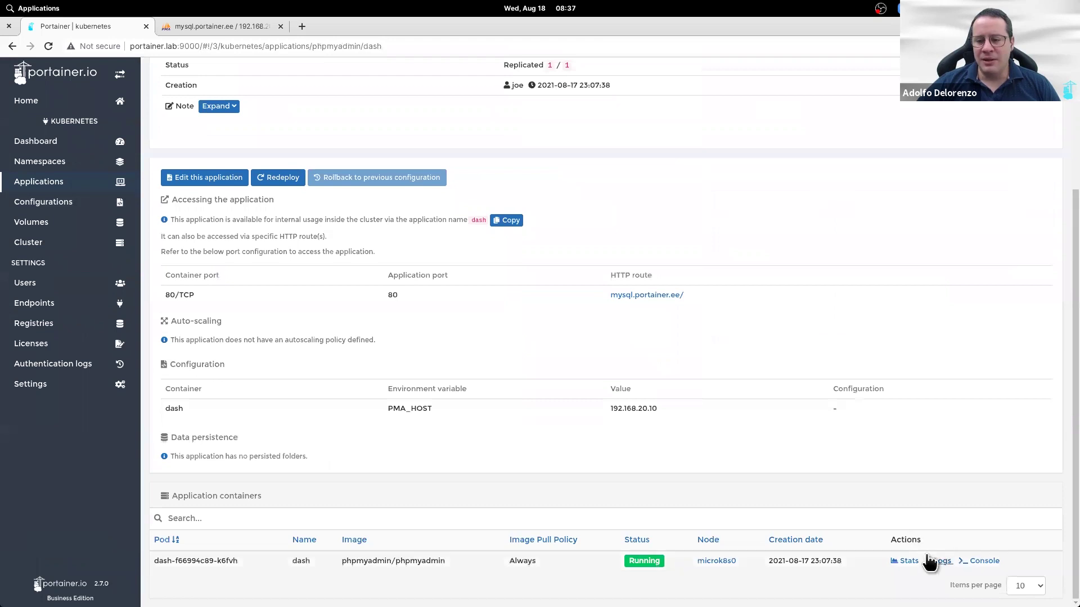
left_click(933, 560)
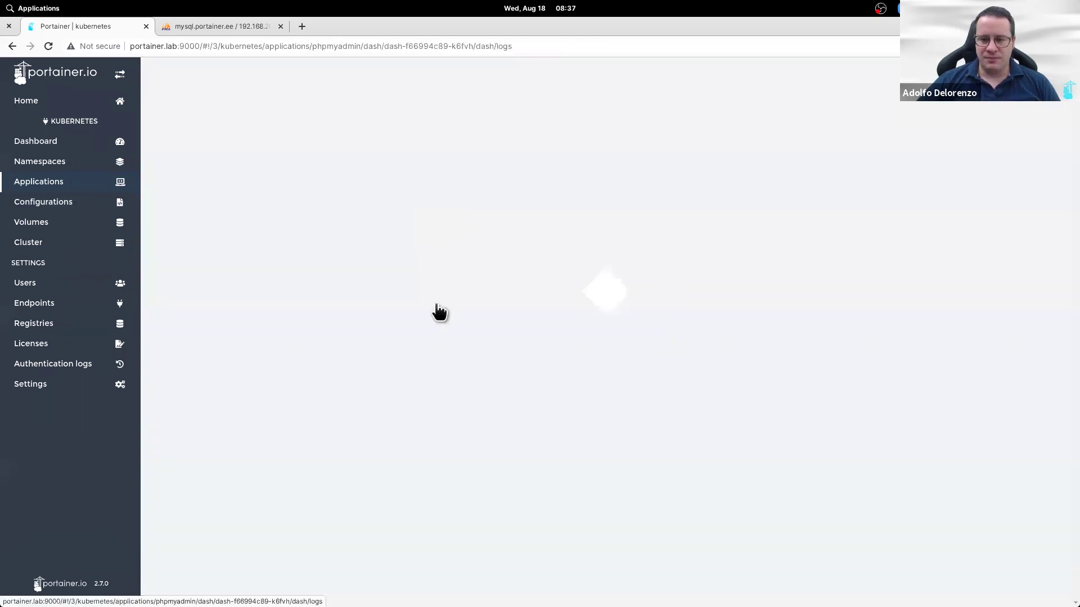
scroll(439, 312, "up", 1)
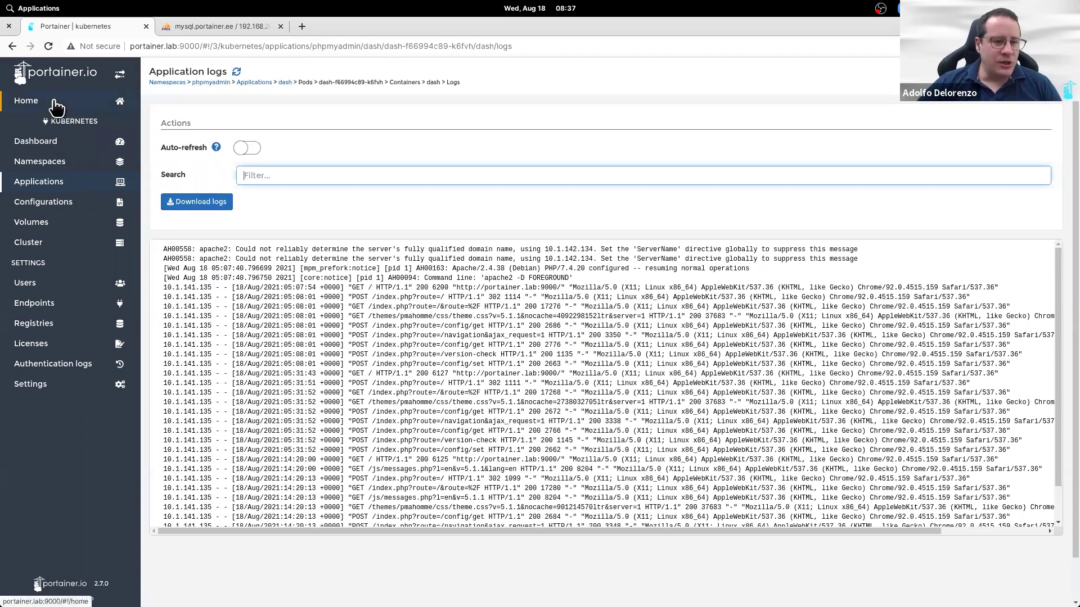
left_click(90, 366)
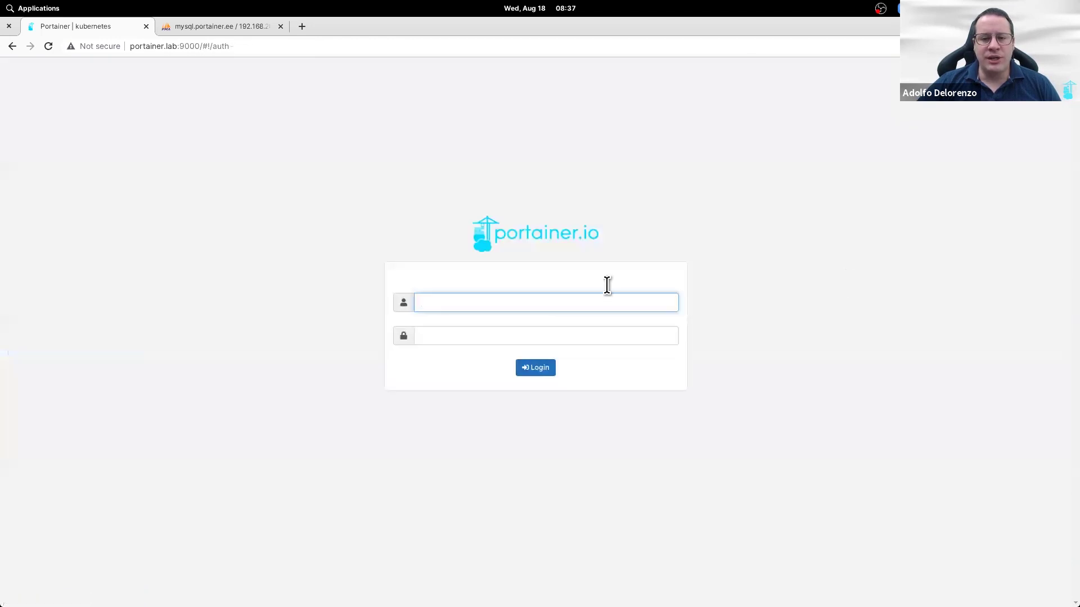
Step: Attempt a sign-in with a wrong username and password, which is rejected
type("adolfo")
key("Tab")
type("•••••••••")
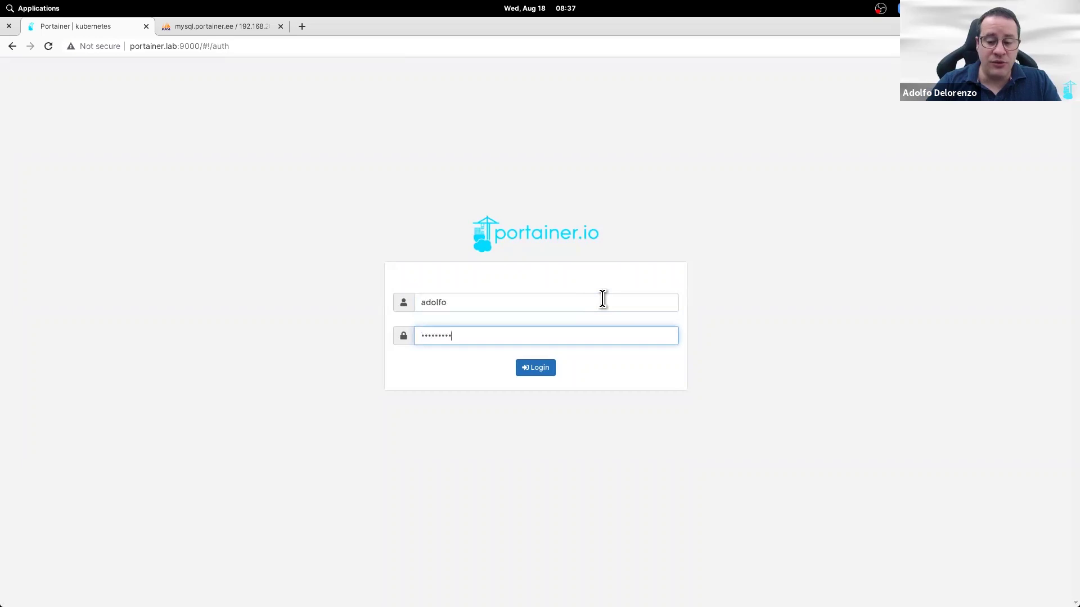
key("Return")
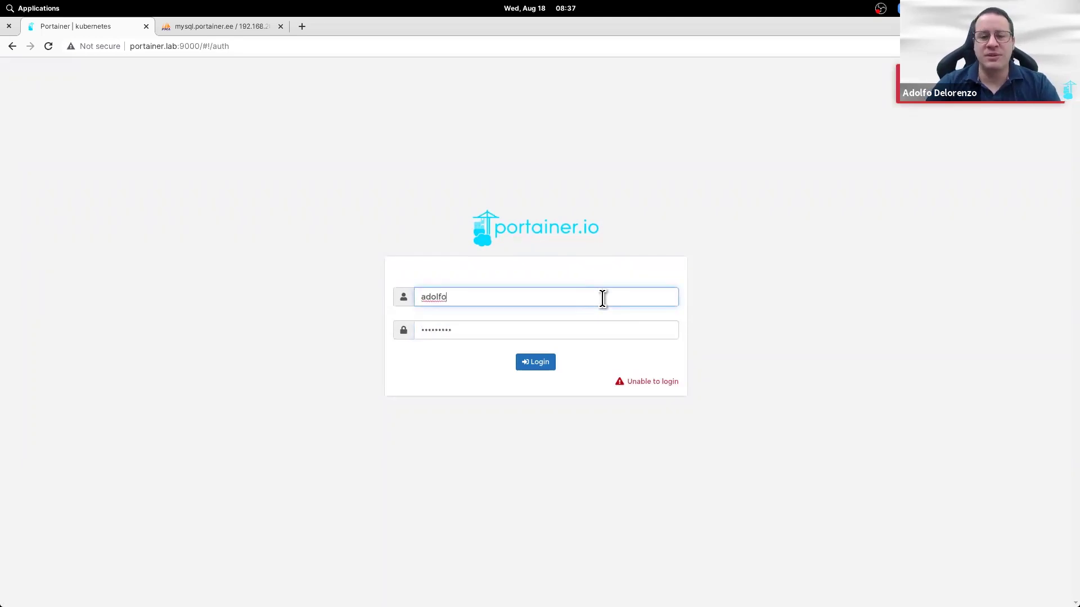
Step: Re-enter the login credentials, correcting the username and typing its password
key("BackSpace")
key("BackSpace")
key("BackSpace")
key("BackSpace")
key("BackSpace")
key("BackSpace")
type("john")
key("Tab")
type("••••••••")
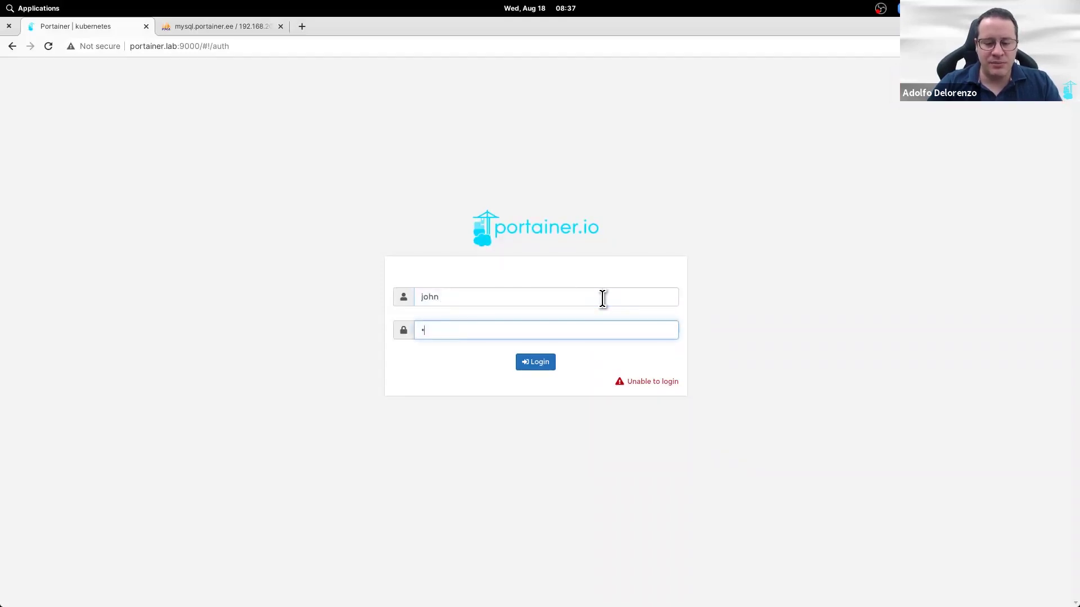
left_click(603, 299)
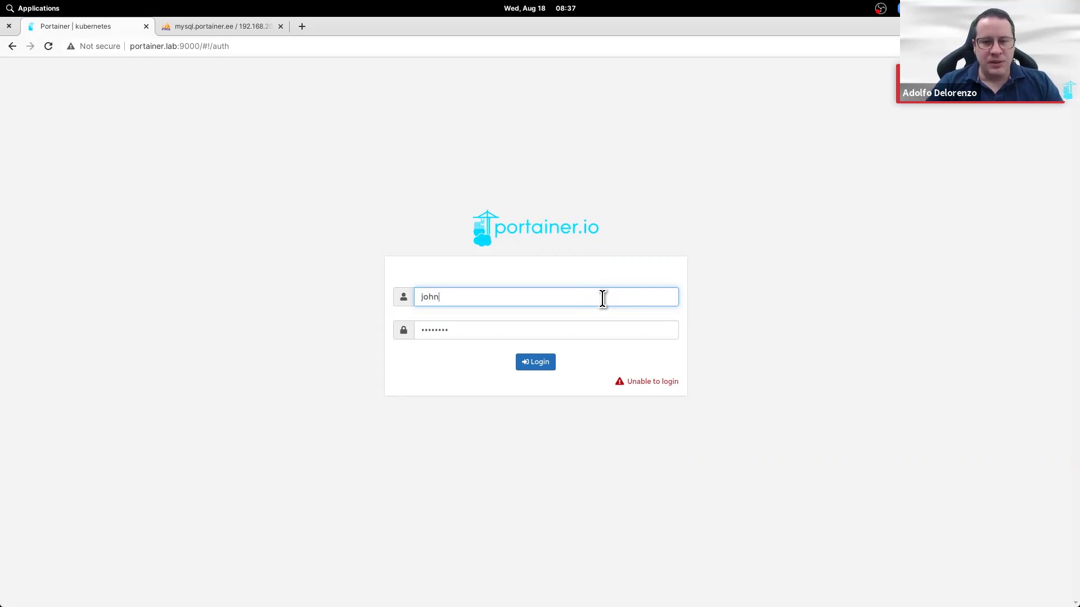
key("BackSpace")
key("BackSpace")
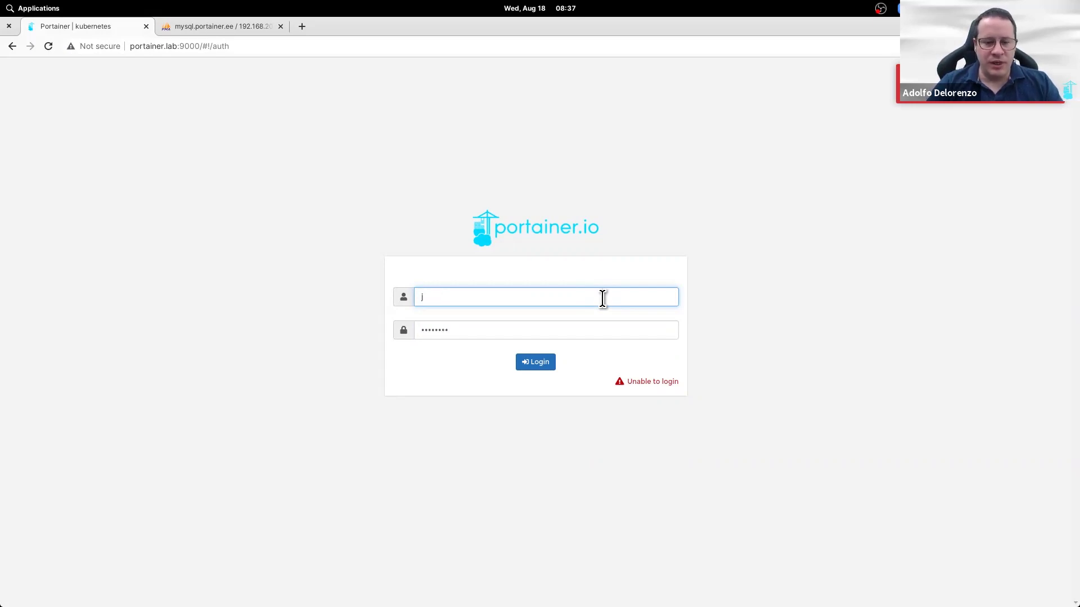
type("oe")
key("Tab")
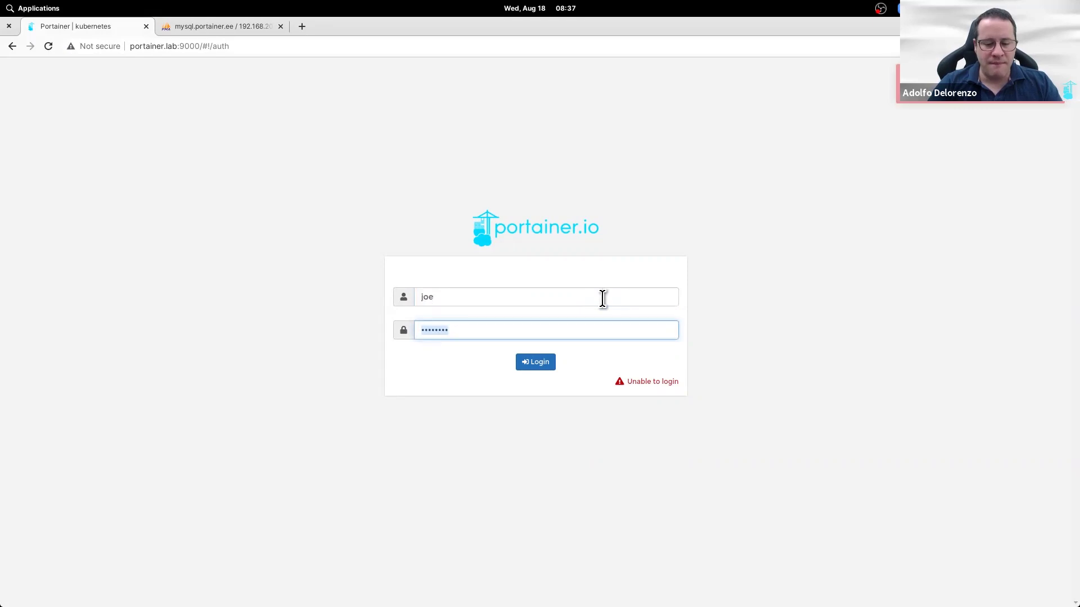
type("••••••••")
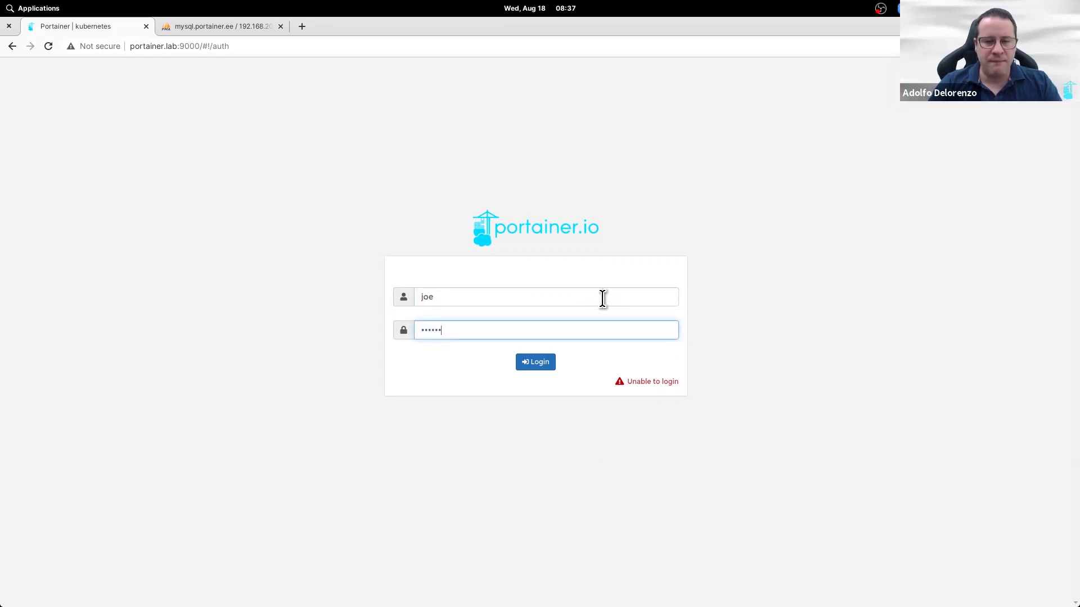
type("•")
Step: Retype the password and sign in as the administrator
left_click(602, 298)
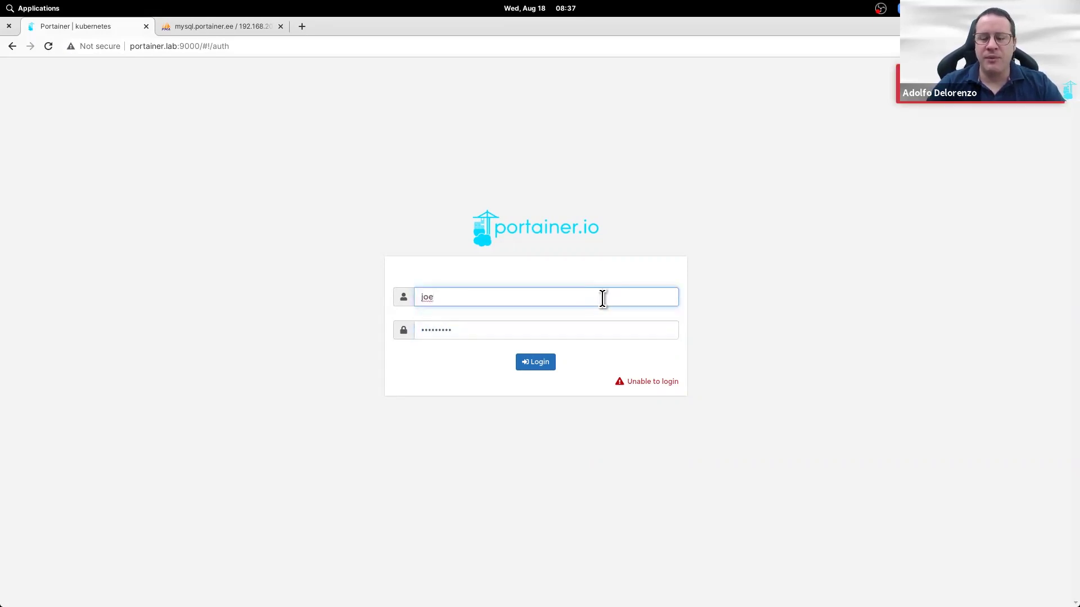
double_click(596, 328)
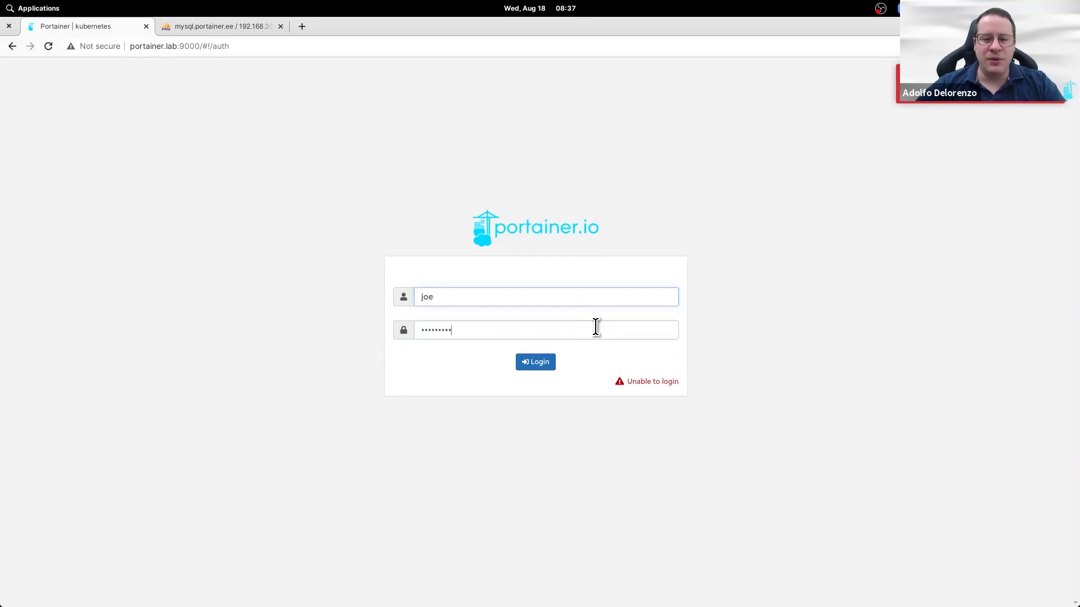
type("•••••••••")
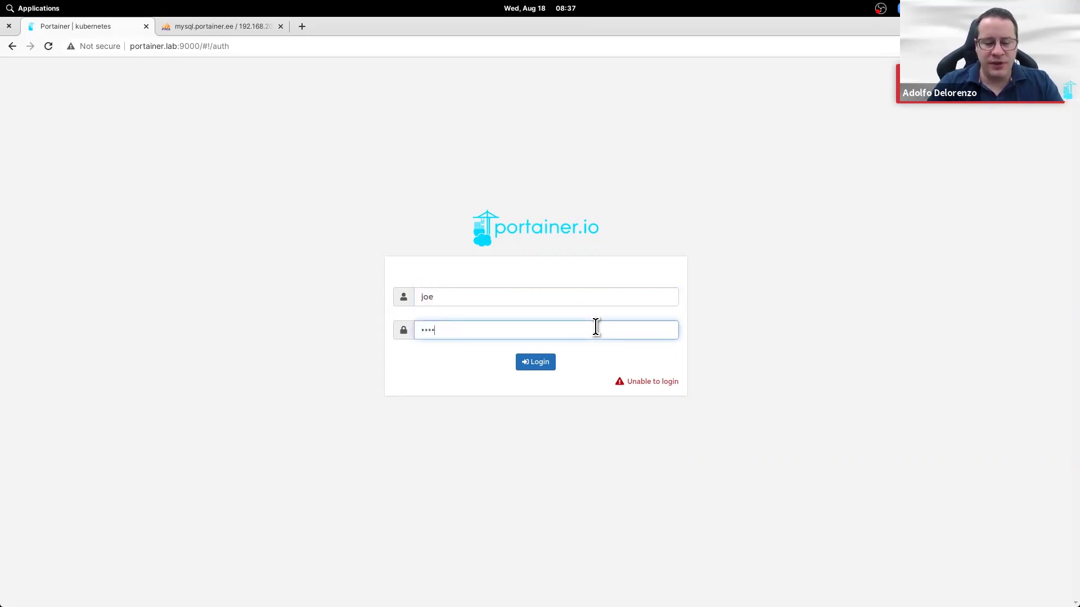
key("Return")
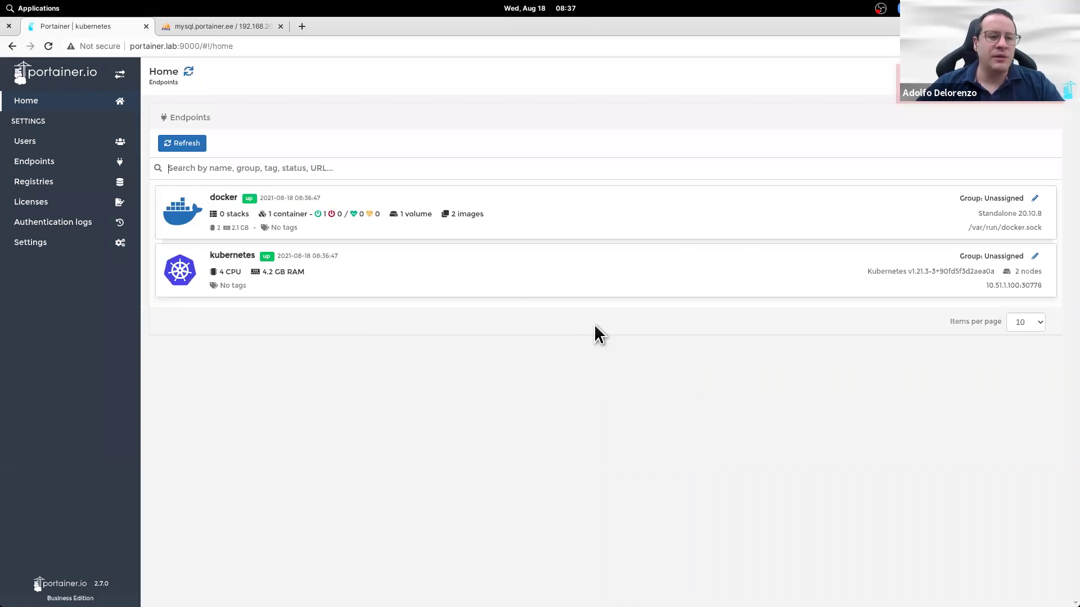
Step: Open Authentication logs to view the recent login failures and the administrator's successful sign-in
left_click(82, 235)
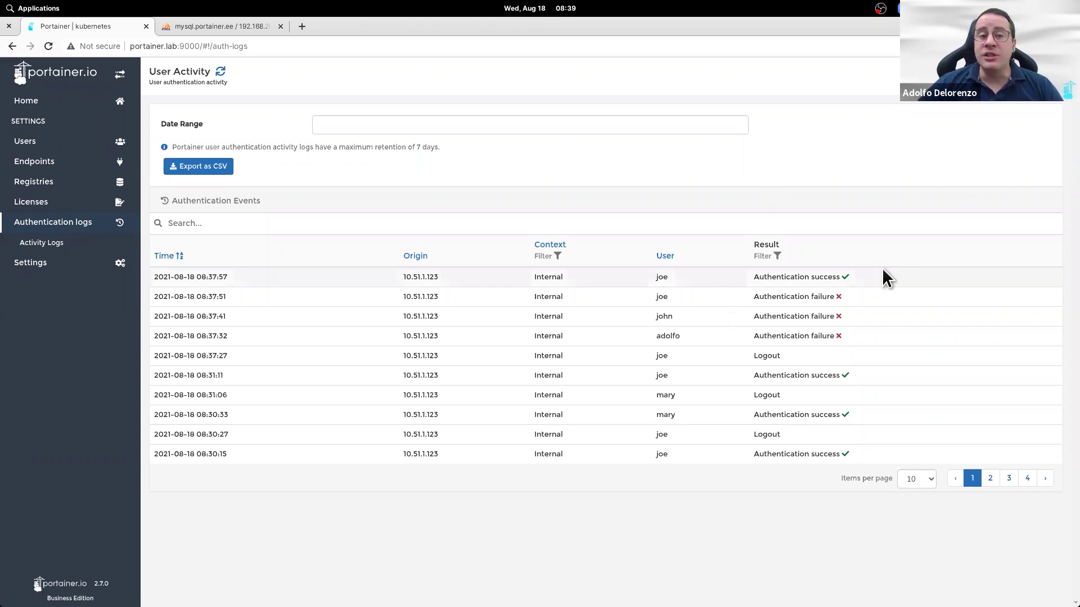
Step: Open Activity Logs, expand and collapse the registry update's payload, and select its registries/1 path
left_click(22, 244)
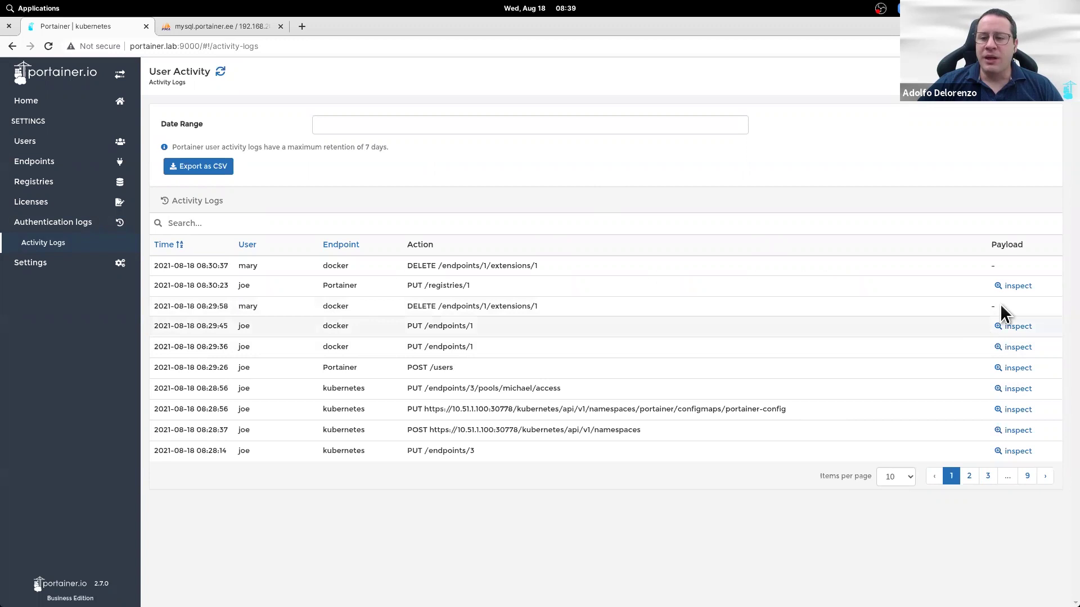
left_click(998, 287)
left_click(997, 286)
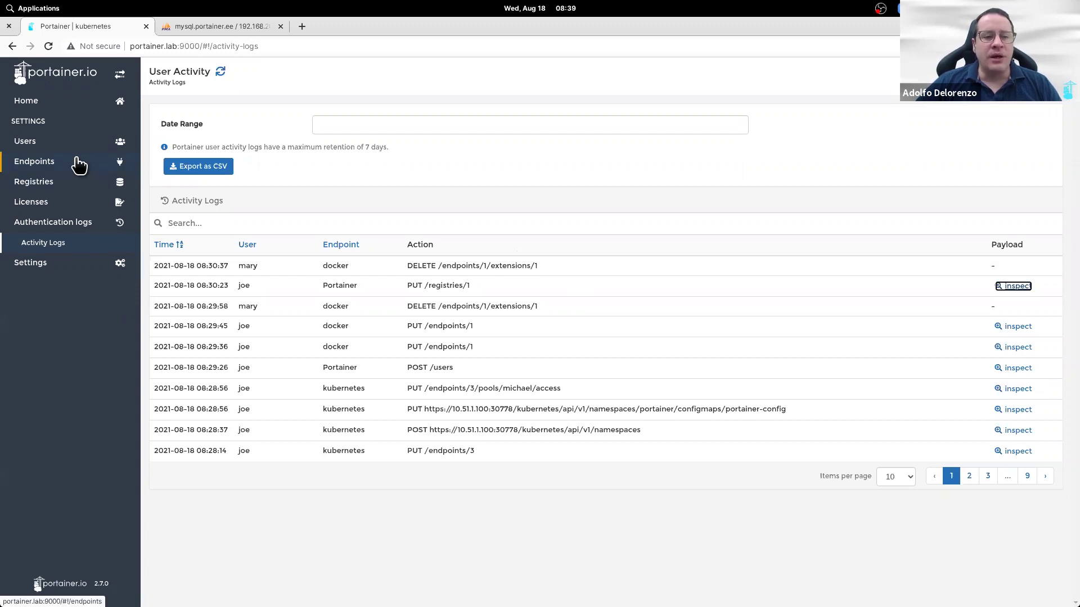
left_click_drag(470, 285, 430, 289)
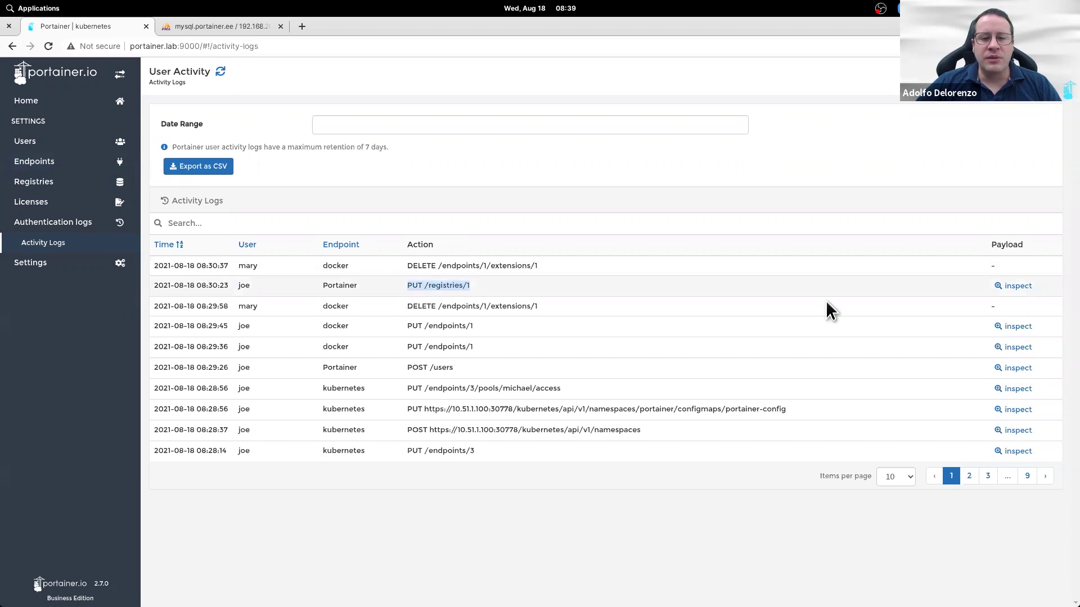
Step: Expand the payloads of the PUT /registries/1 update and the 08:29:45 PUT /endpoints/1 update
left_click(1001, 288)
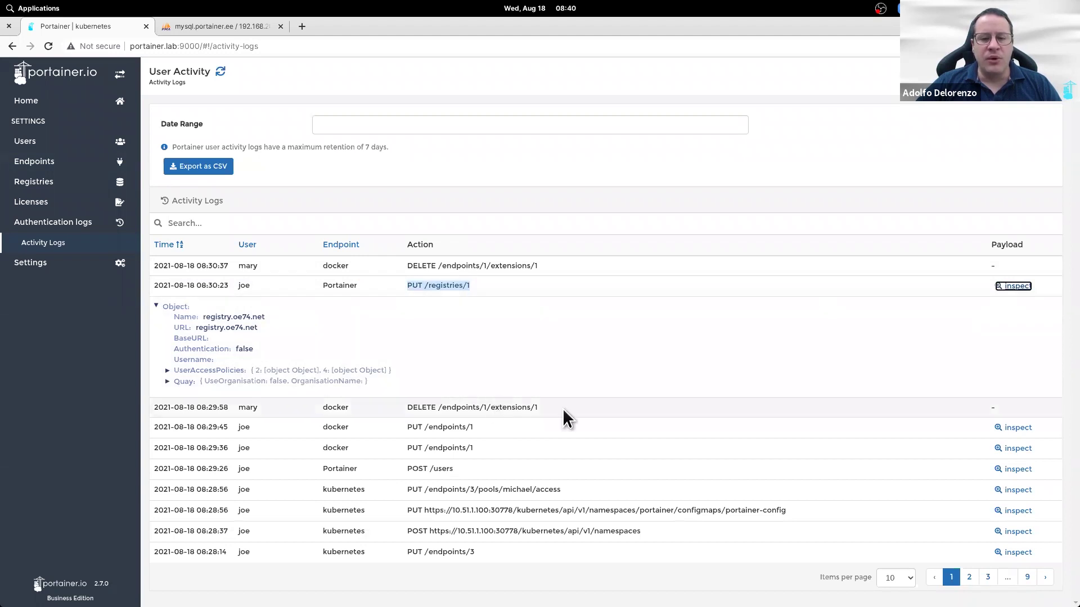
left_click(1000, 429)
scroll(661, 392, "down", 2)
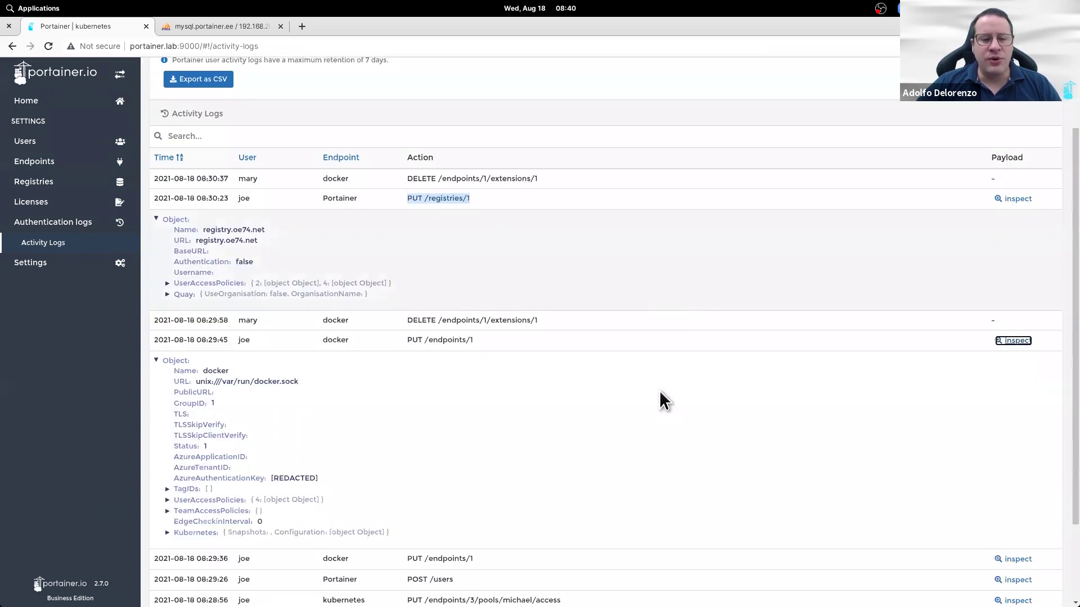
scroll(660, 392, "up", 2)
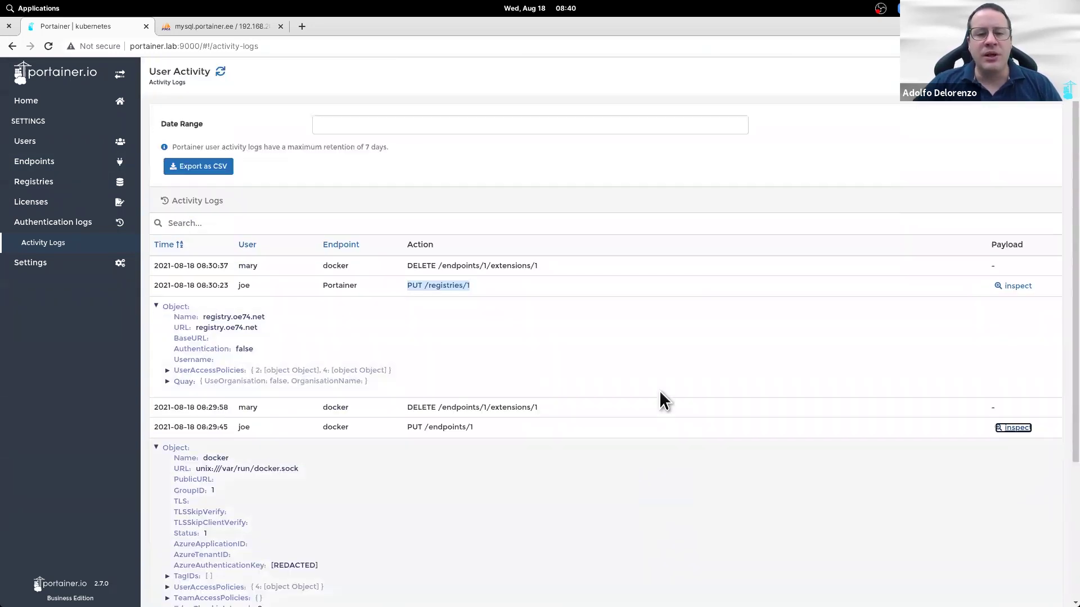